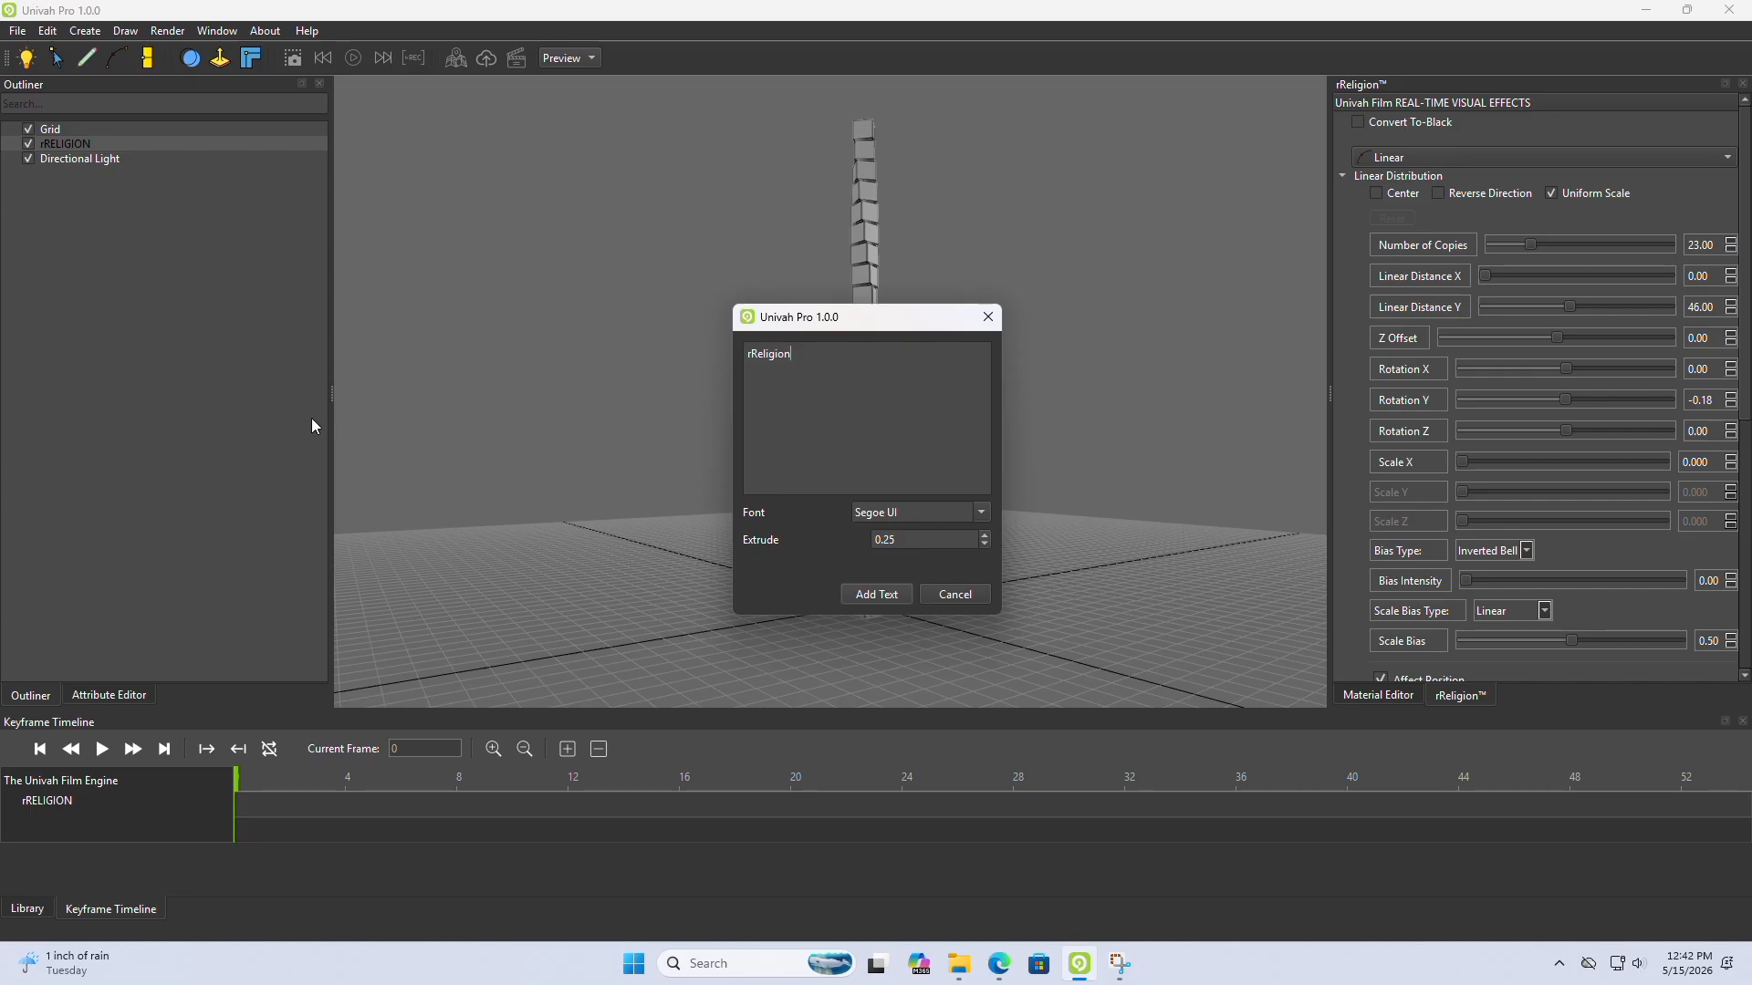
Step: Add the 3D text "rReligion" in Segoe UI with an extrude of 0.25
click(873, 595)
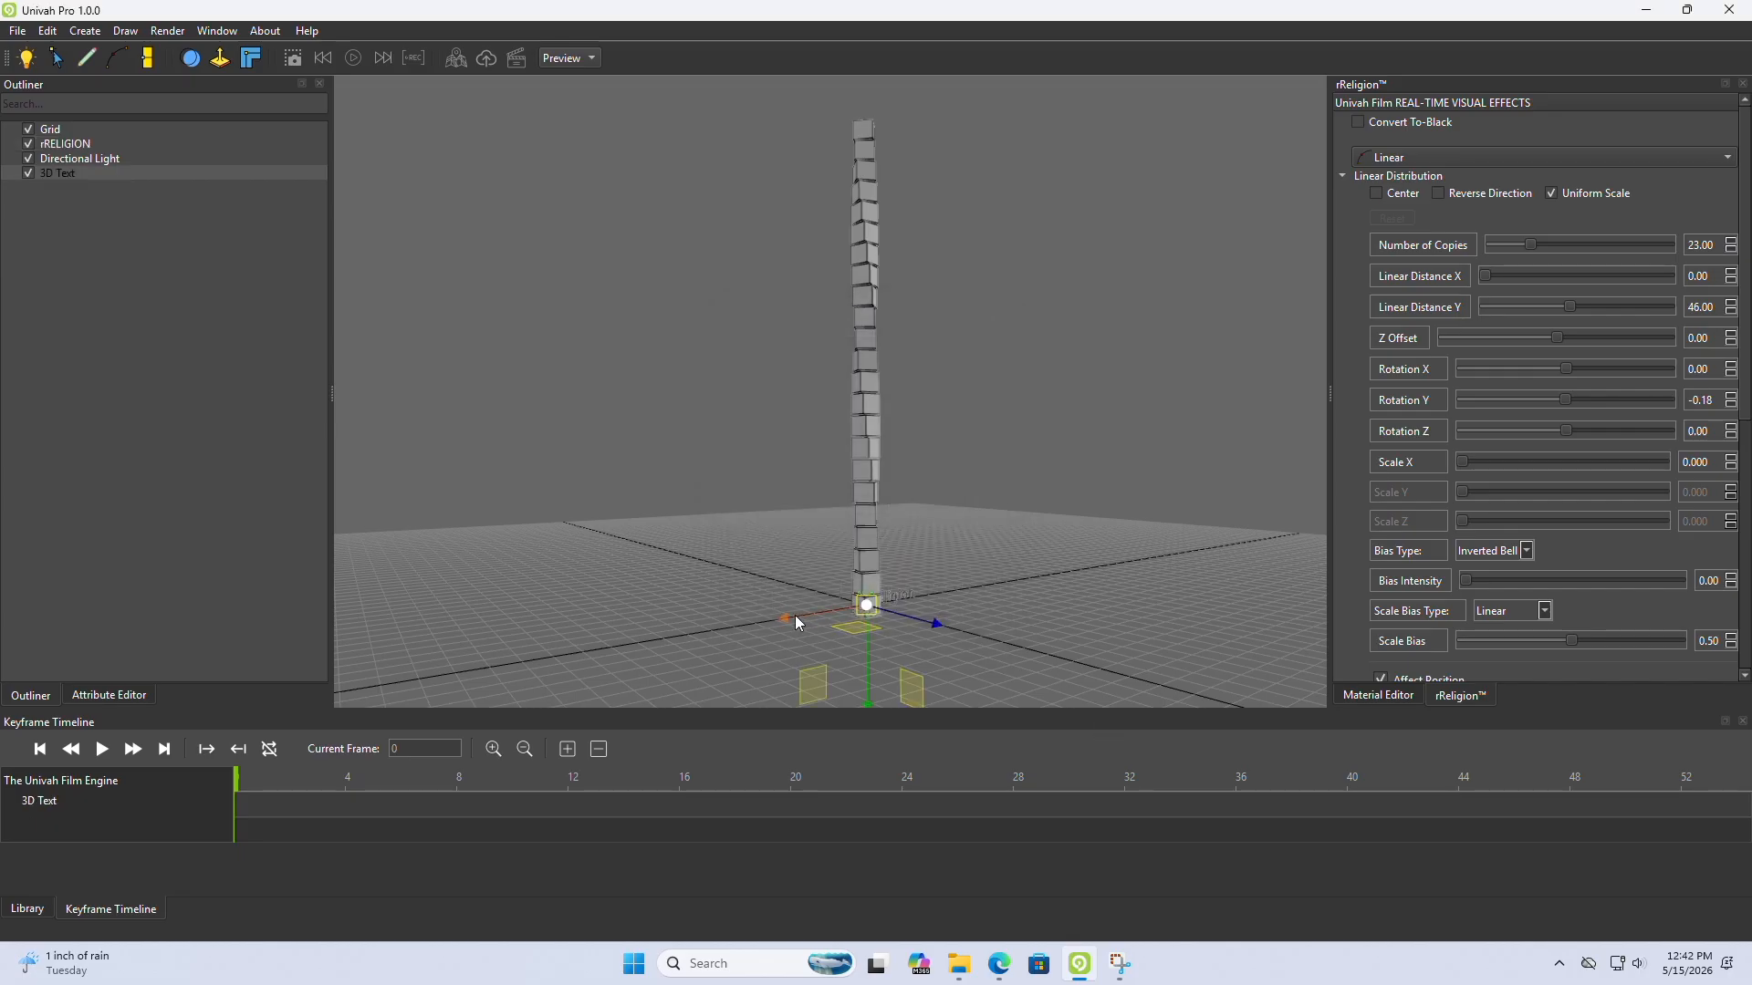
middle_drag(851, 615, 838, 644)
scroll(839, 643, up, 10)
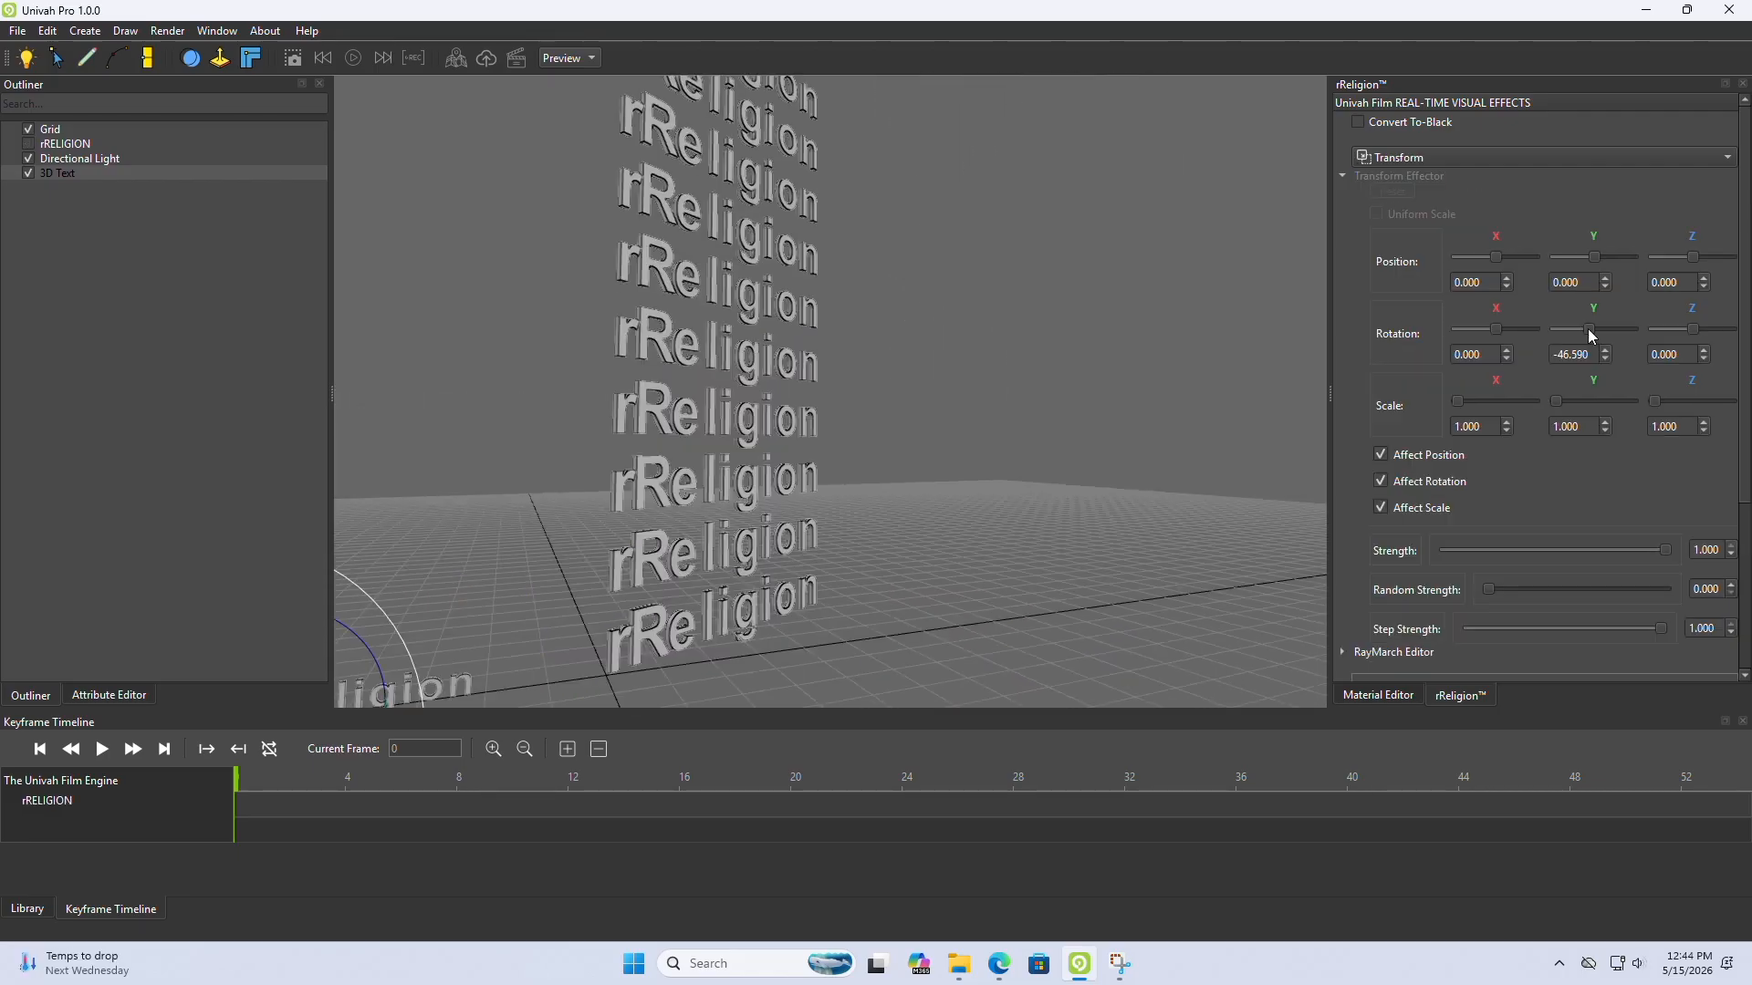
Step: Adjust the Transform effector's Y rotation on the rReligion text copies to about -47
scroll(1581, 331, down, 14)
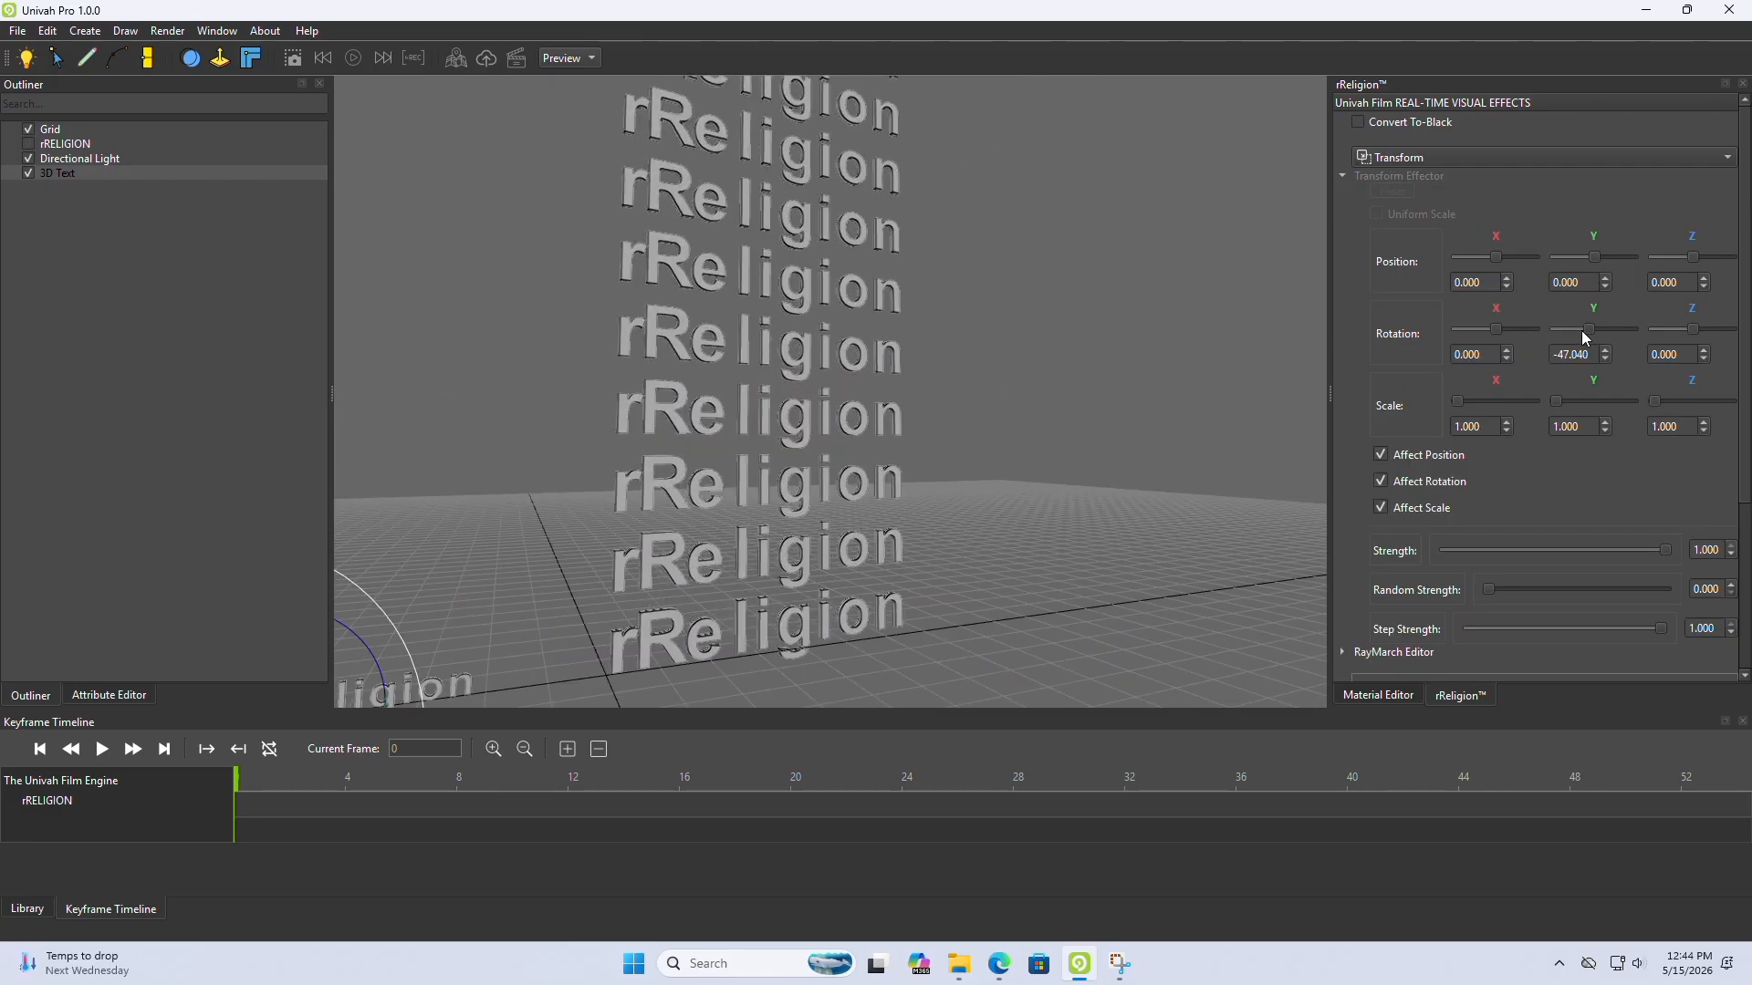
scroll(1583, 338, up, 2)
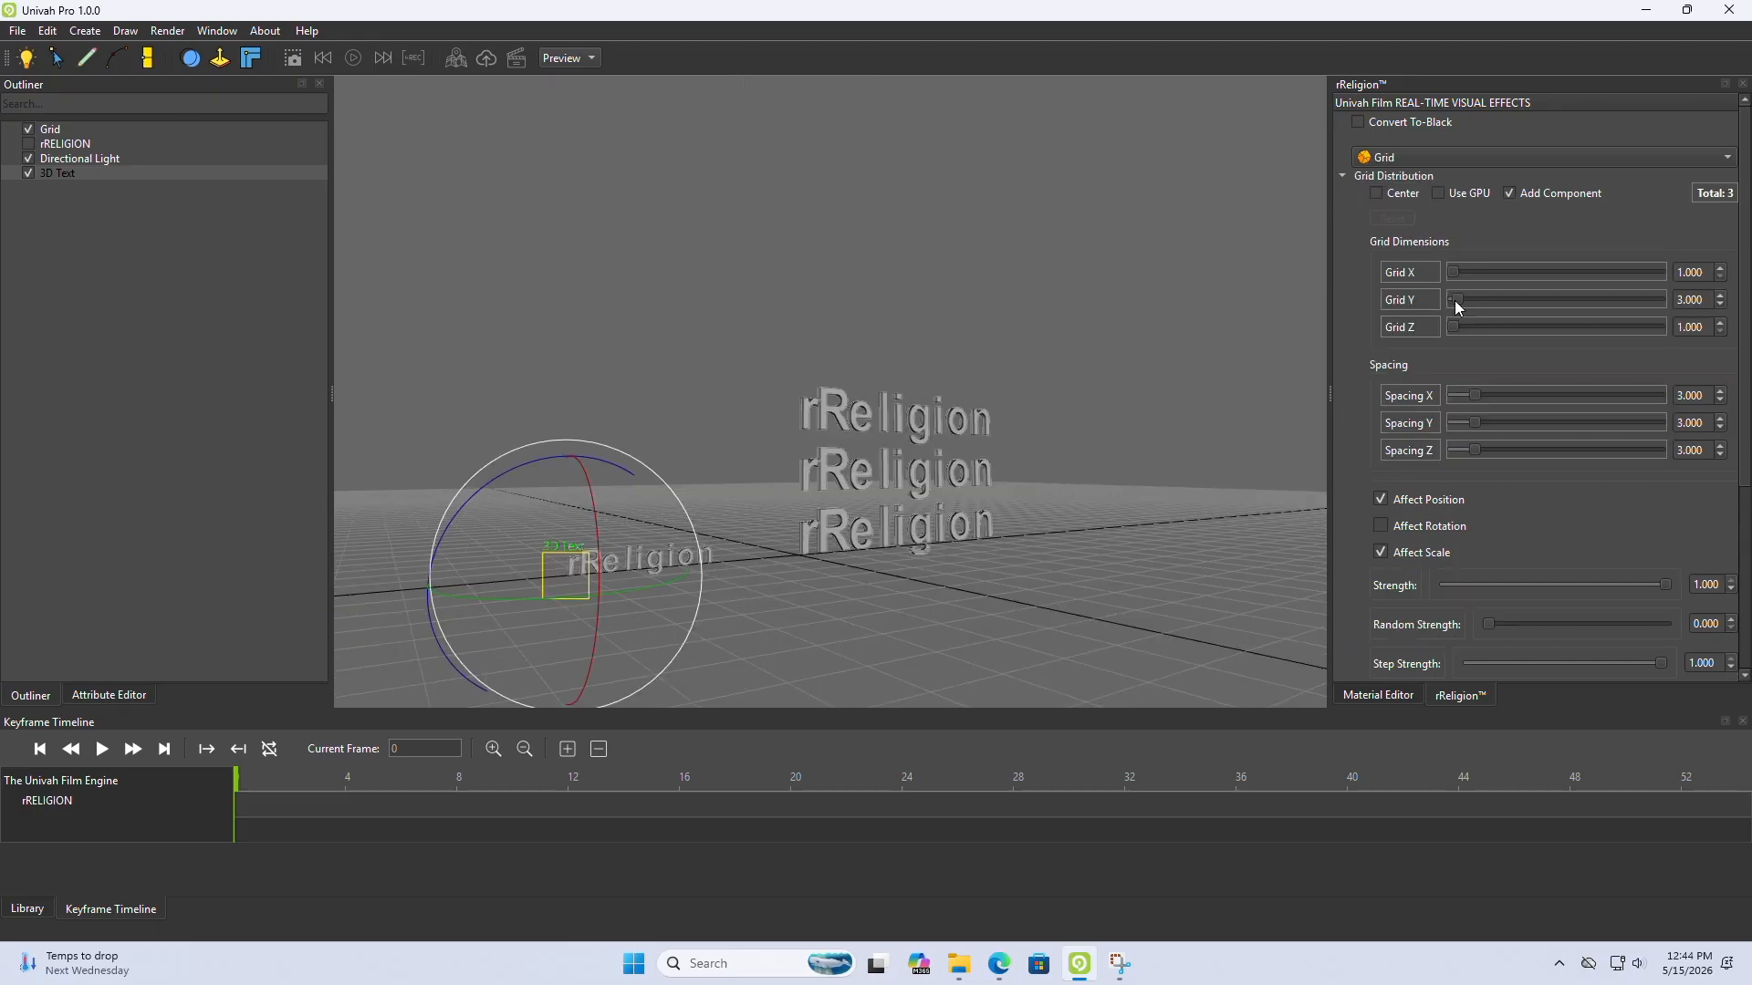
Step: Adjust the grid dimensions of the rReligion text, with Spacing Y at 1 and Spacing Z at 6
scroll(1119, 393, up, 5)
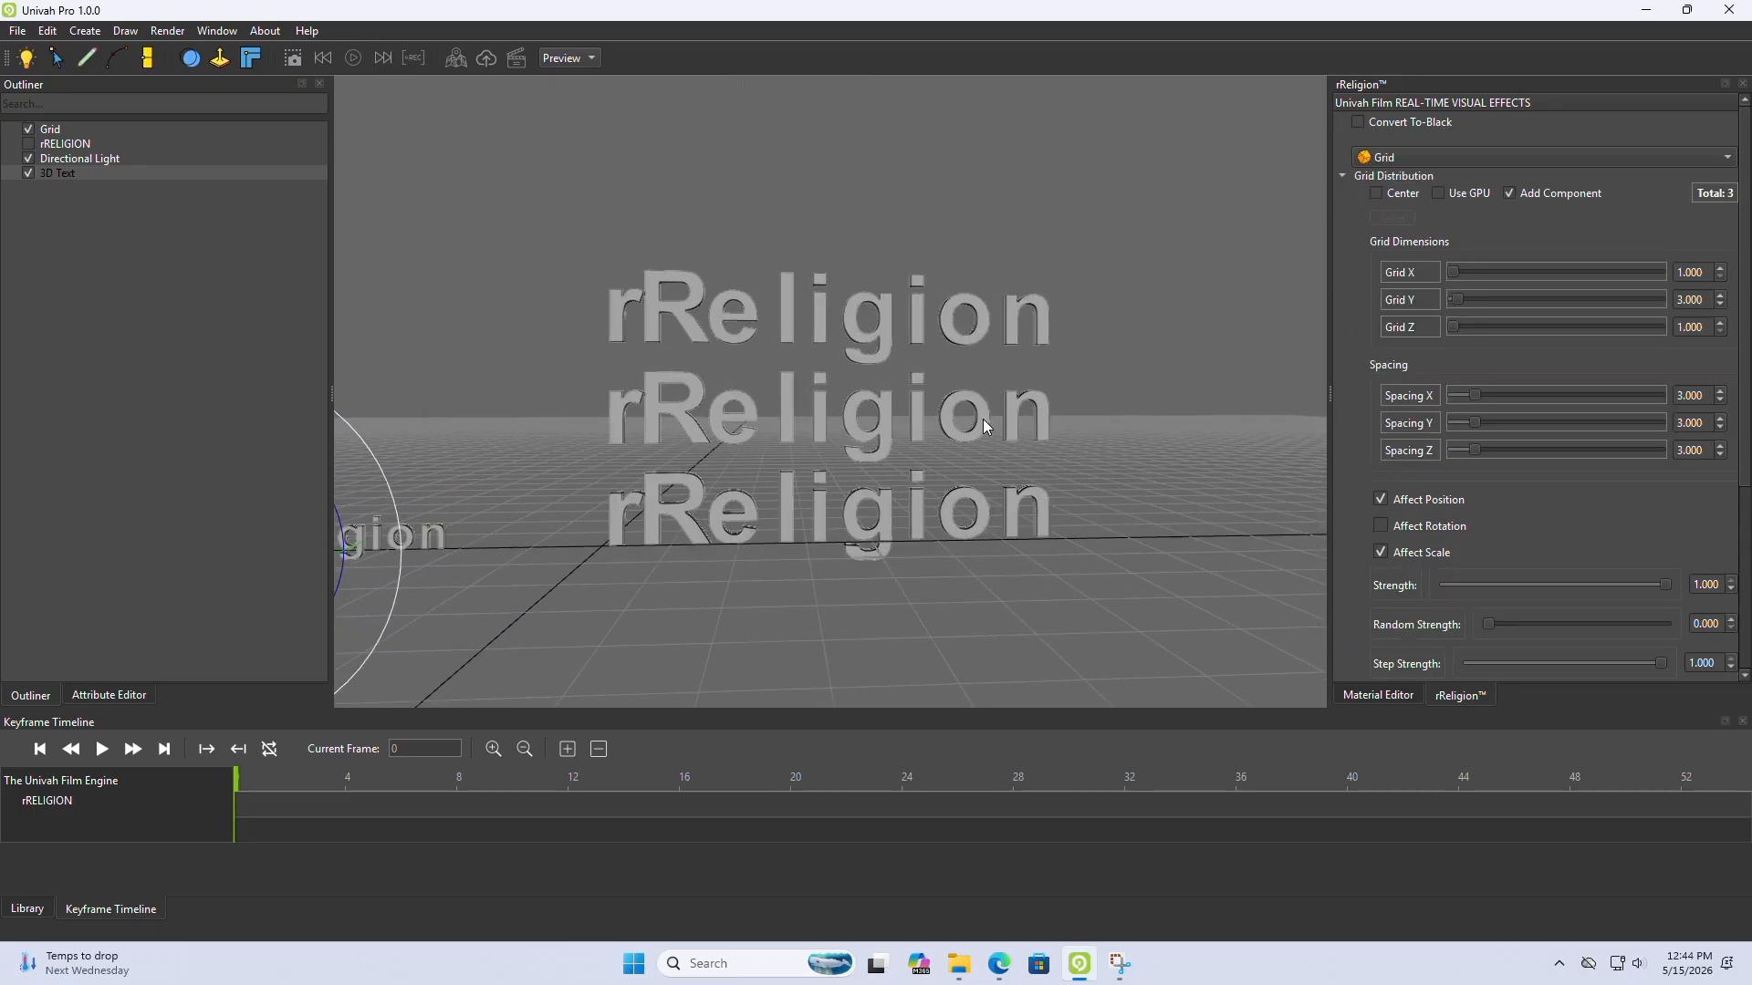
middle_drag(985, 426, 1081, 420)
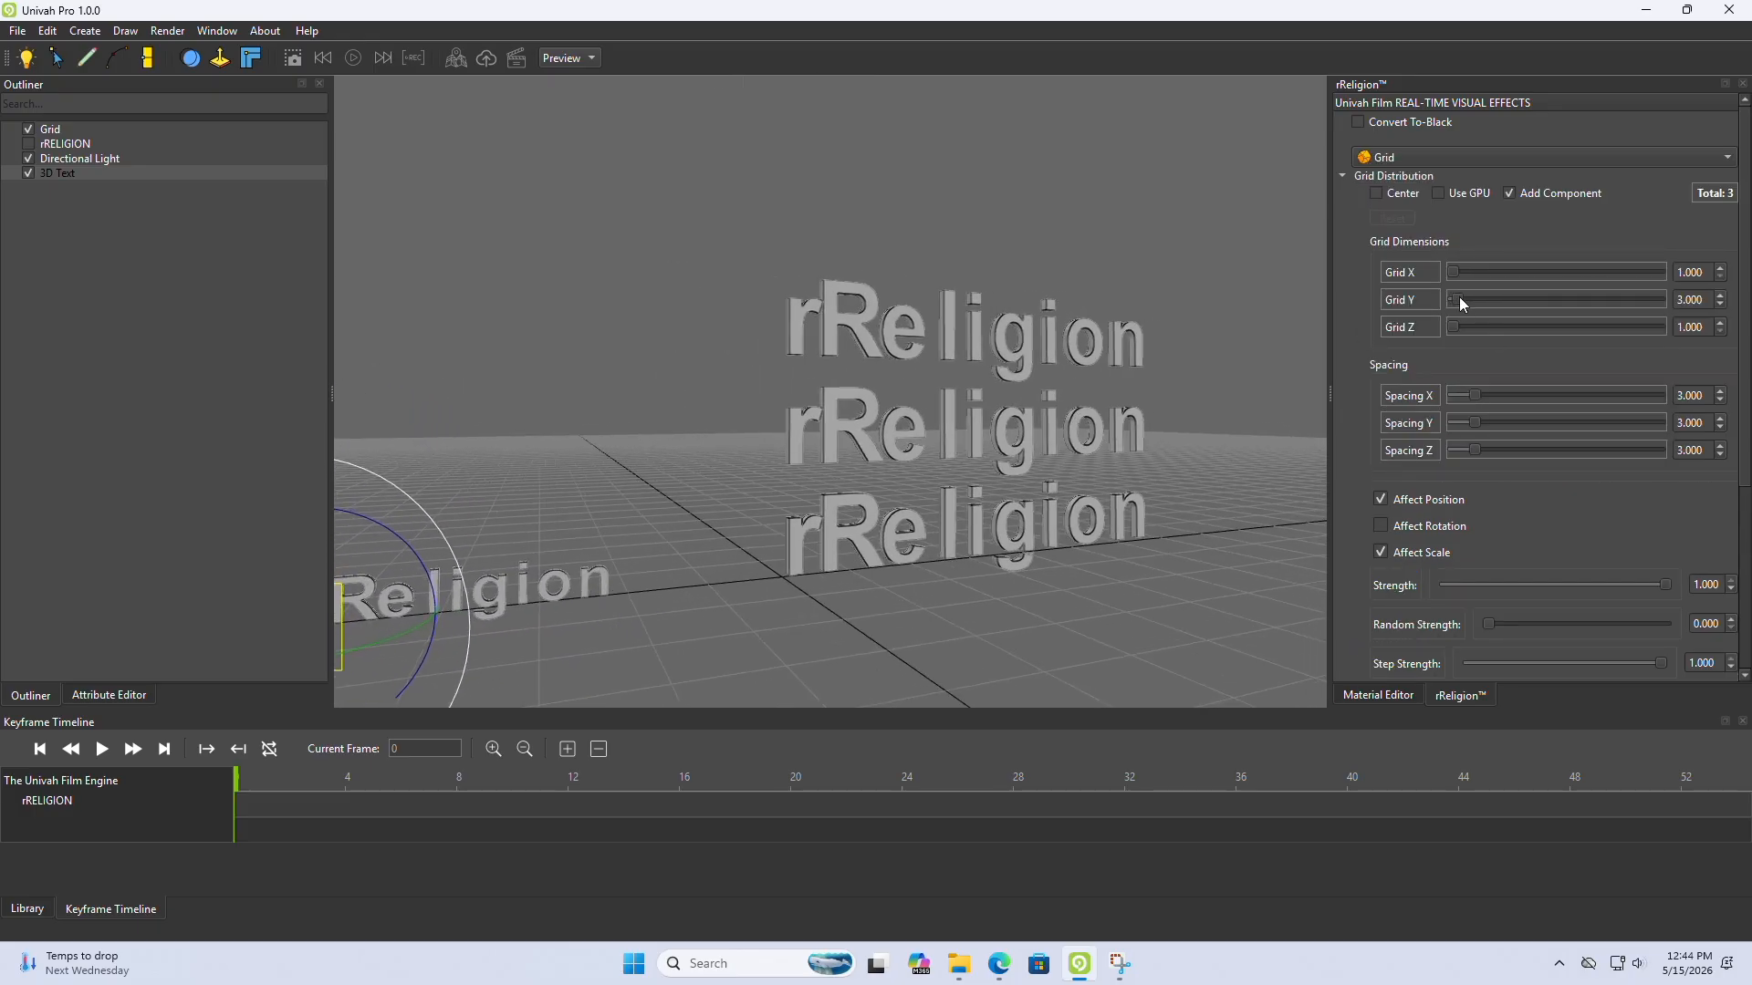
drag(1459, 297, 1470, 329)
middle_drag(1030, 520, 983, 591)
scroll(880, 595, down, 6)
mouse_move(1471, 451)
mouse_down()
mouse_move(1645, 460)
mouse_move(1398, 465)
mouse_move(1487, 462)
mouse_up()
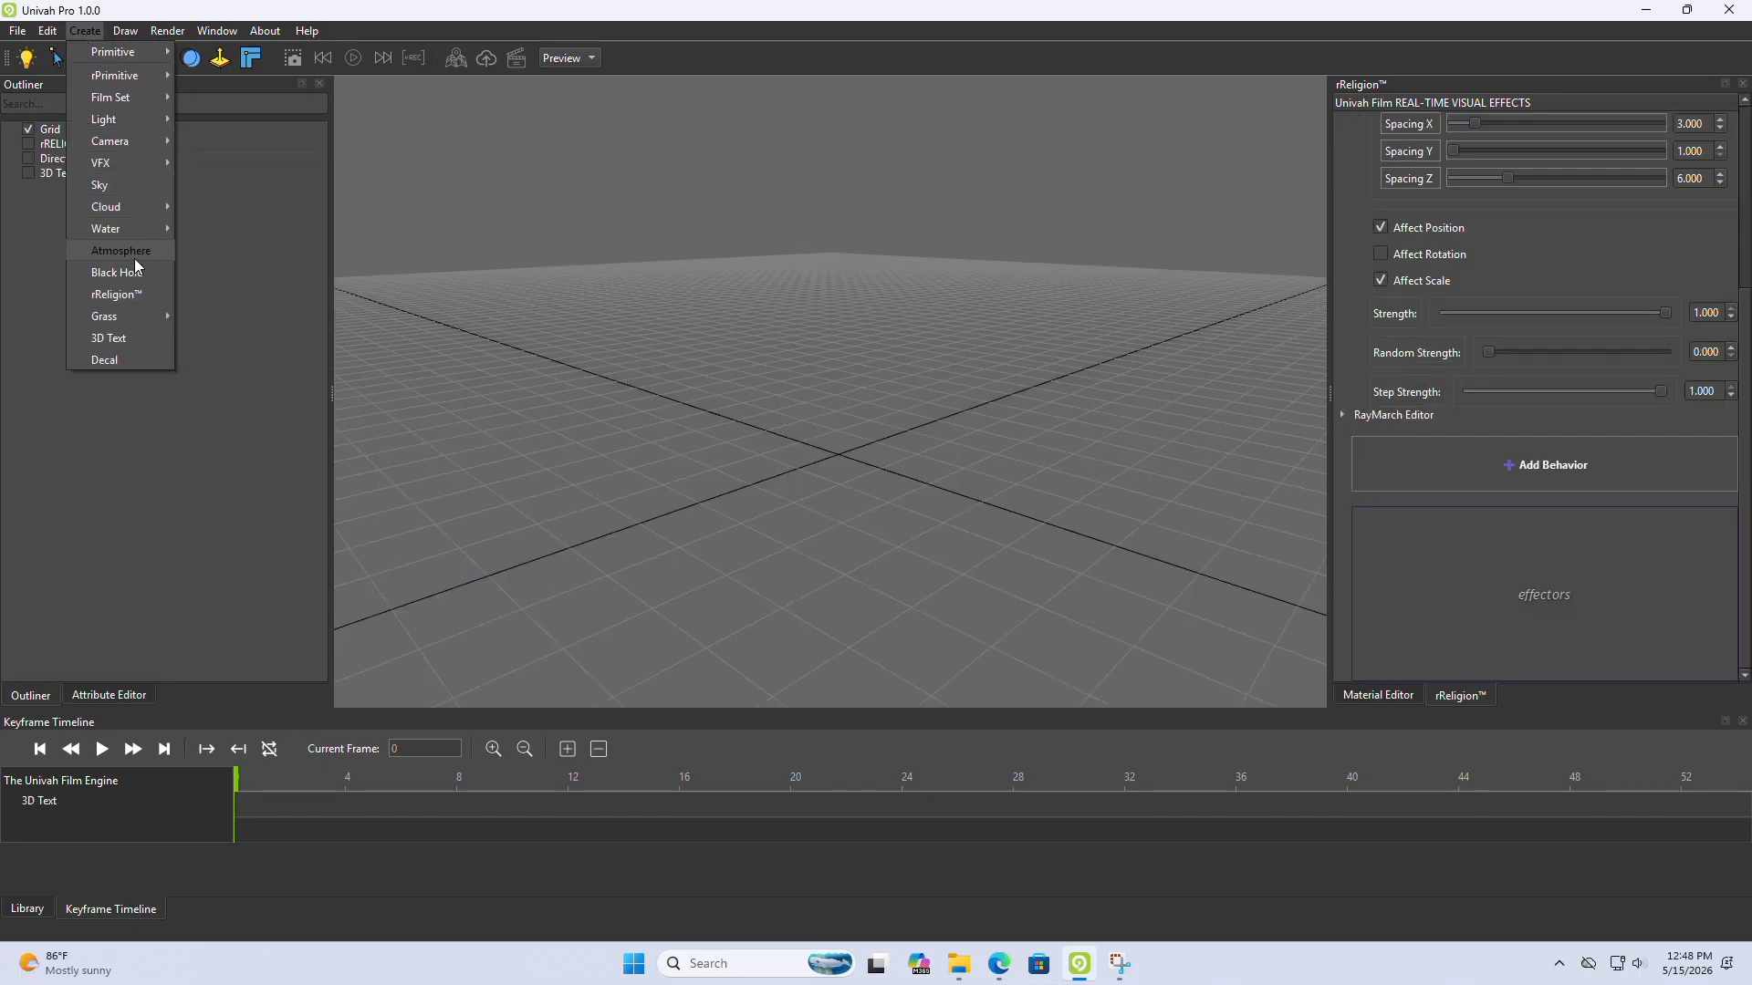
Step: Create a new 3D text containing a first name in Segoe UI with an extrude of 0.25
click(135, 338)
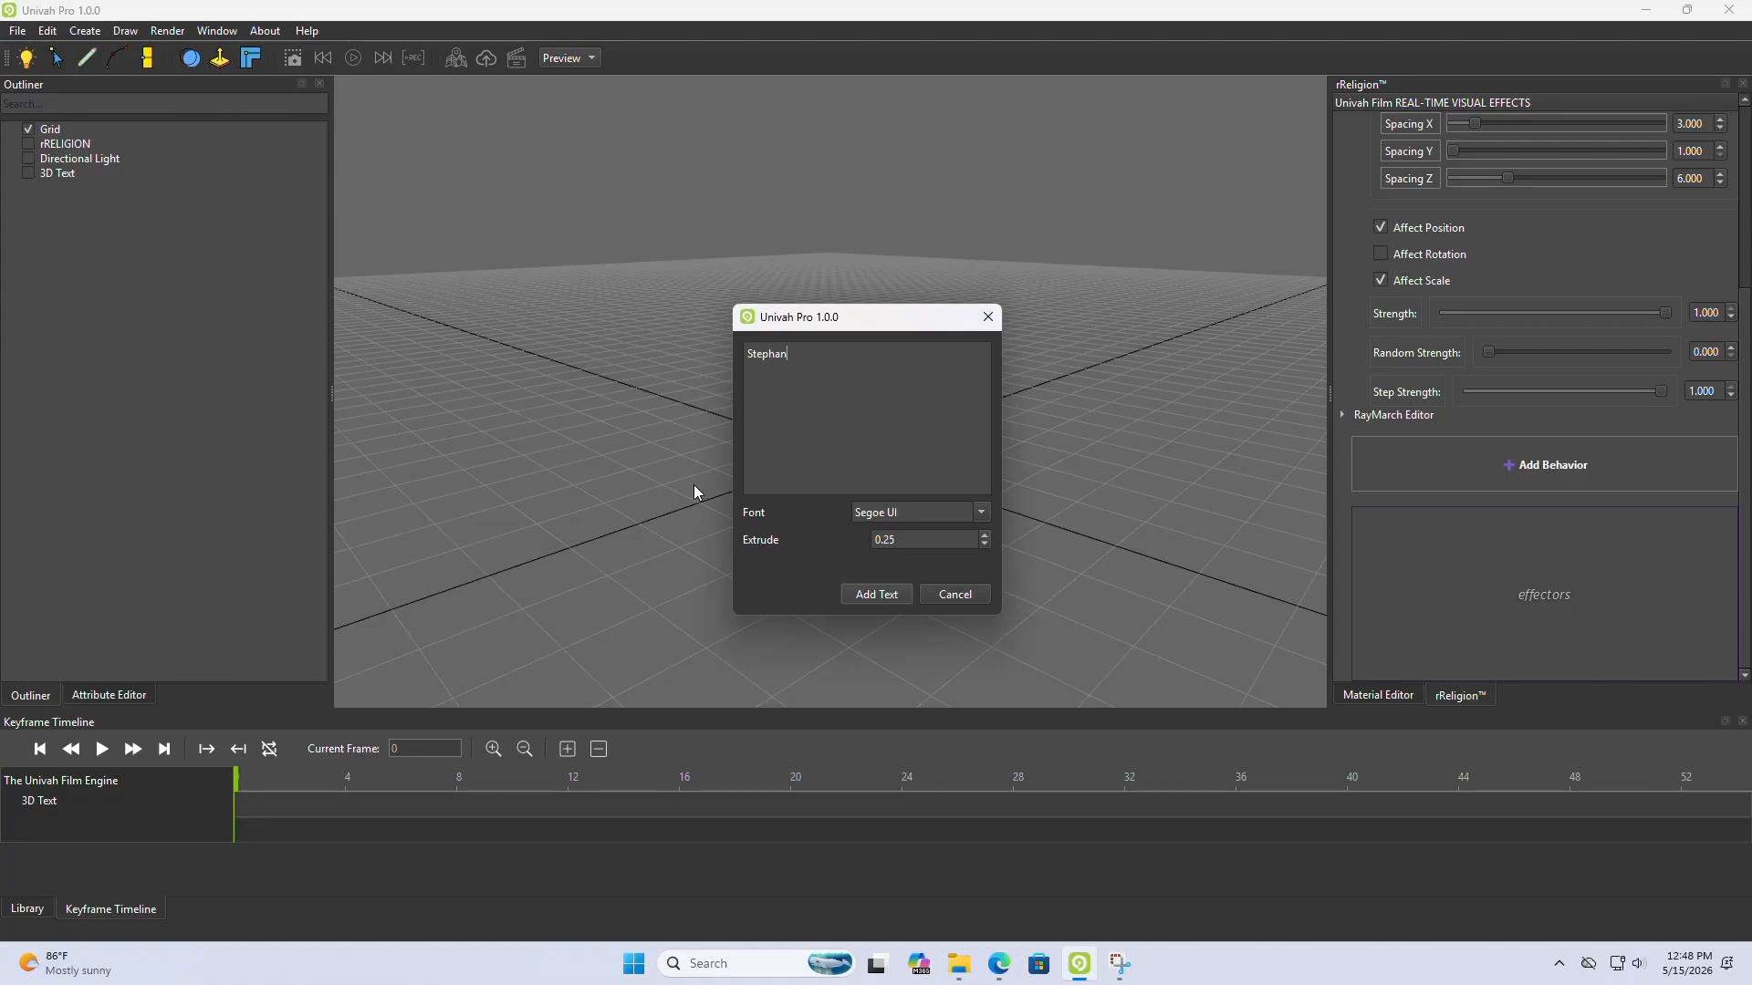
click(899, 600)
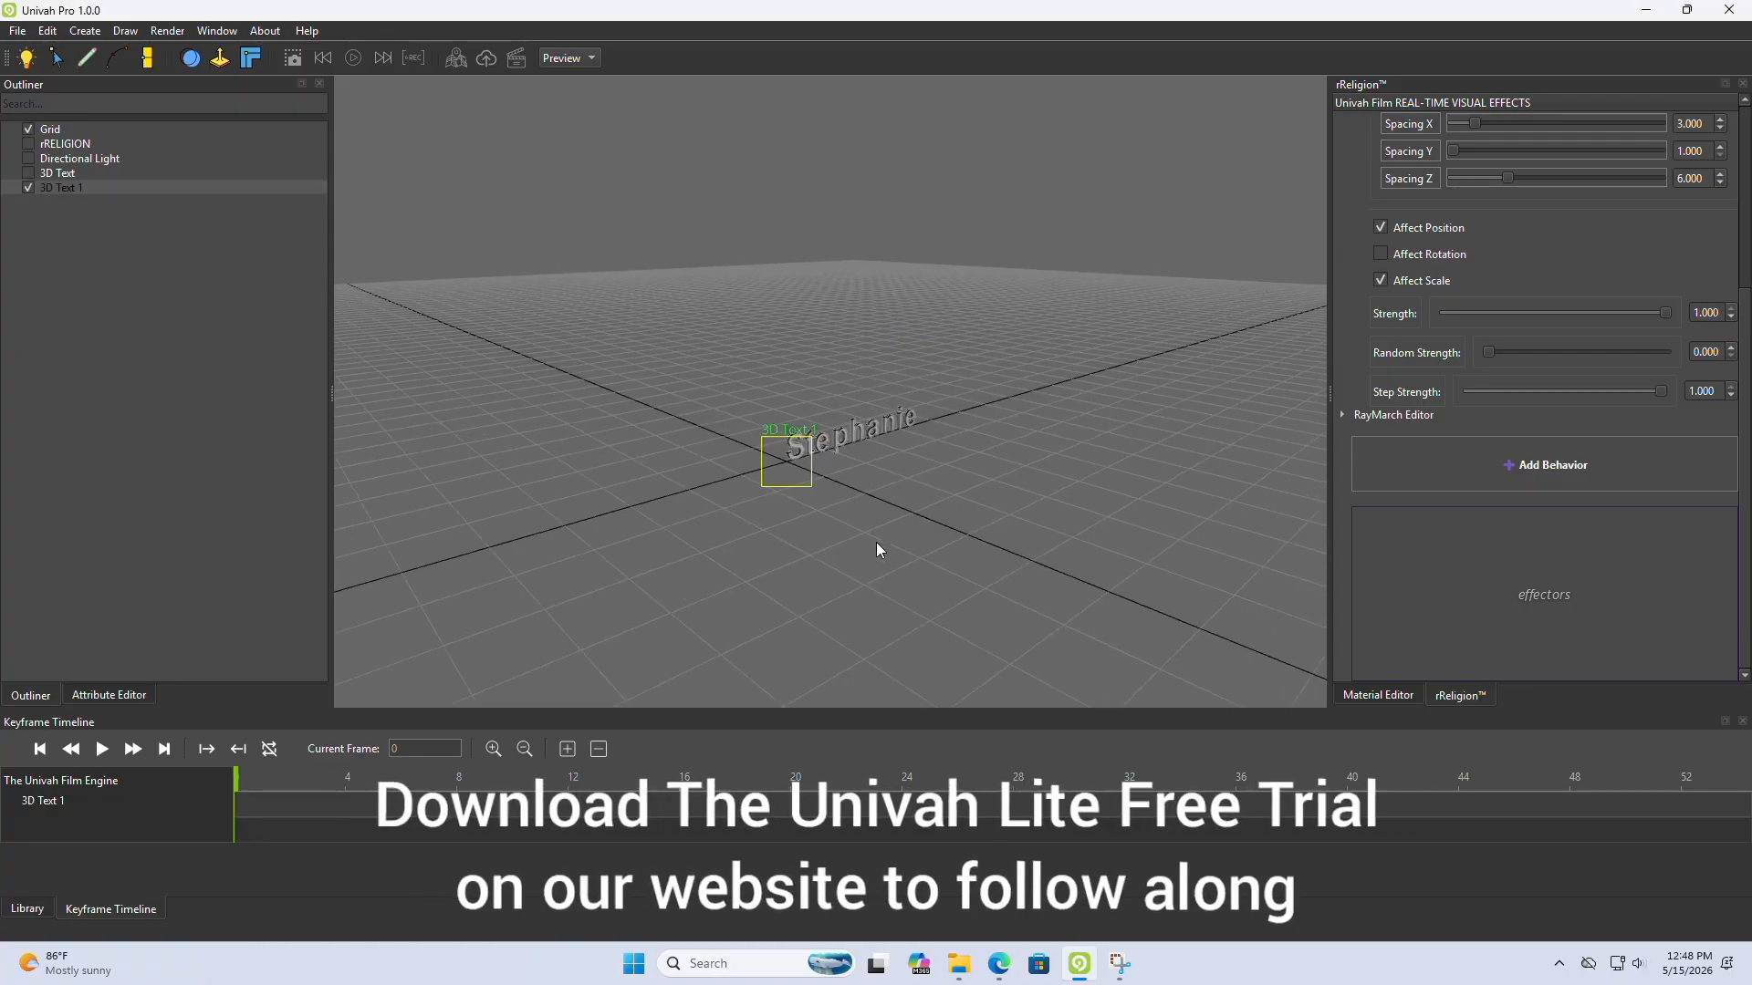
Step: Enlarge the new name text freehand with the Scale tool and return to the Move tool
scroll(876, 544, up, 5)
mouse_move(876, 543)
middle_down()
mouse_move(775, 535)
mouse_move(874, 555)
middle_up()
scroll(783, 539, up, 3)
key(e)
key(r)
drag(867, 601, 1000, 648)
middle_drag(926, 610, 877, 593)
scroll(876, 592, down, 5)
key(w)
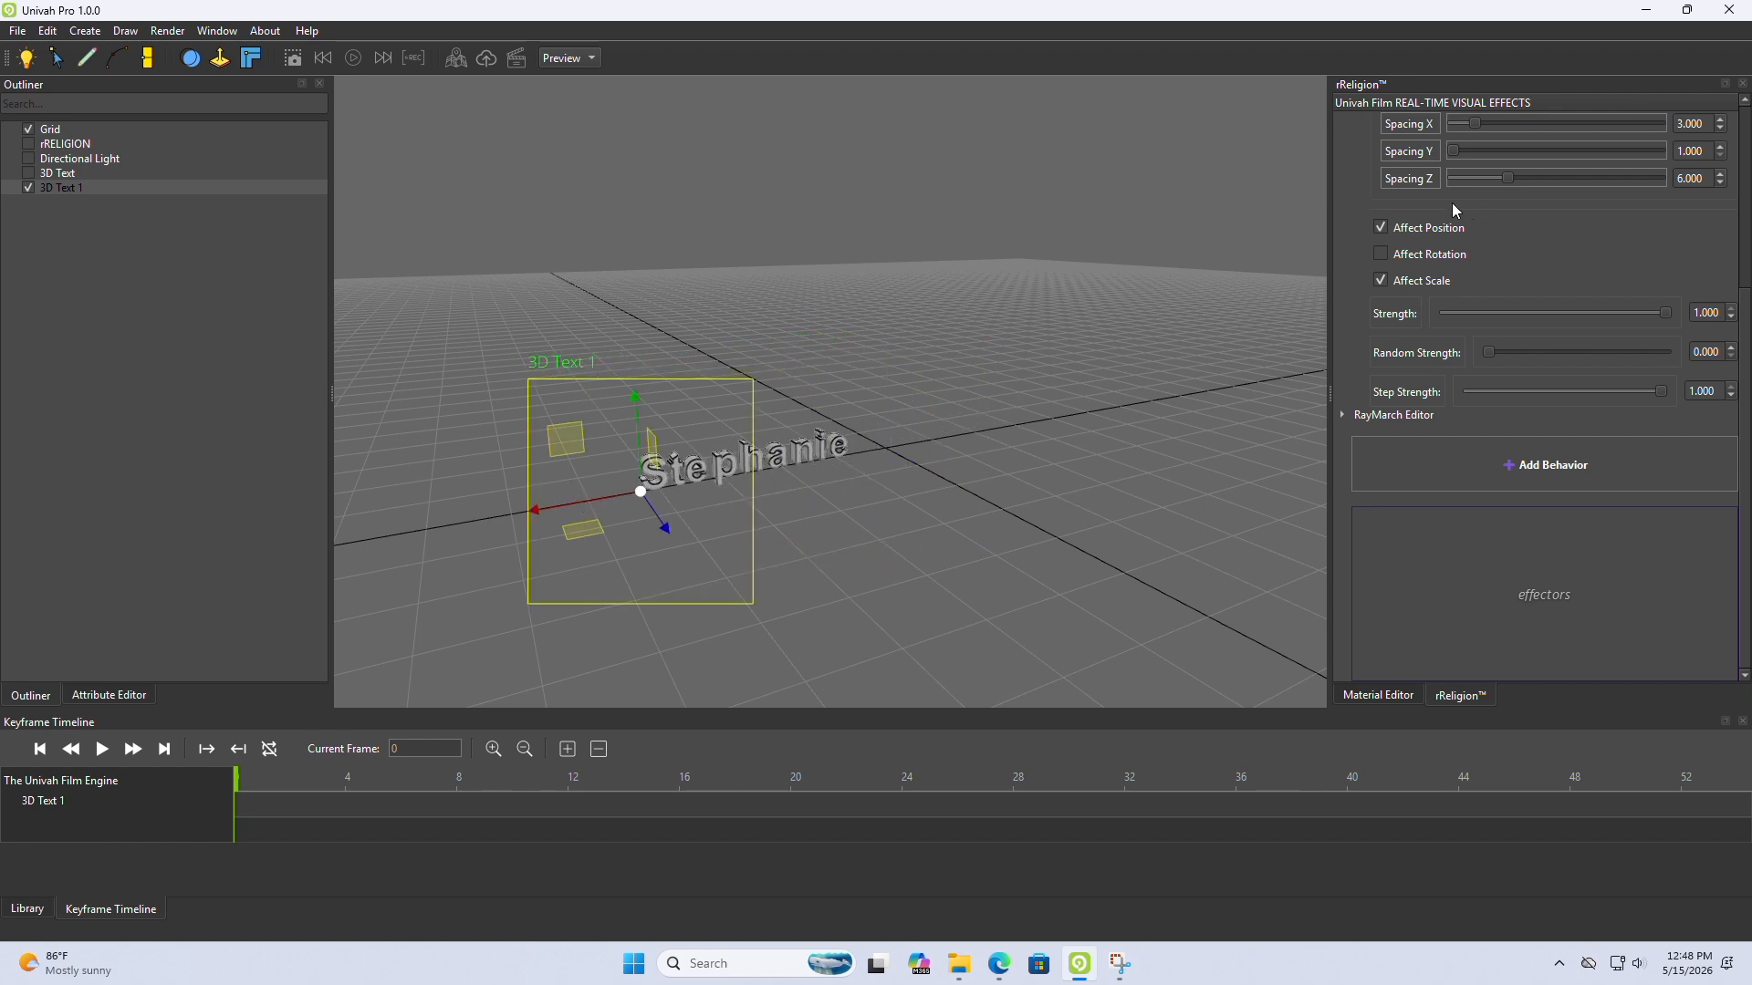
Step: Apply a Linear distribution to the name text
scroll(1423, 219, up, 3)
click(1418, 157)
click(1397, 181)
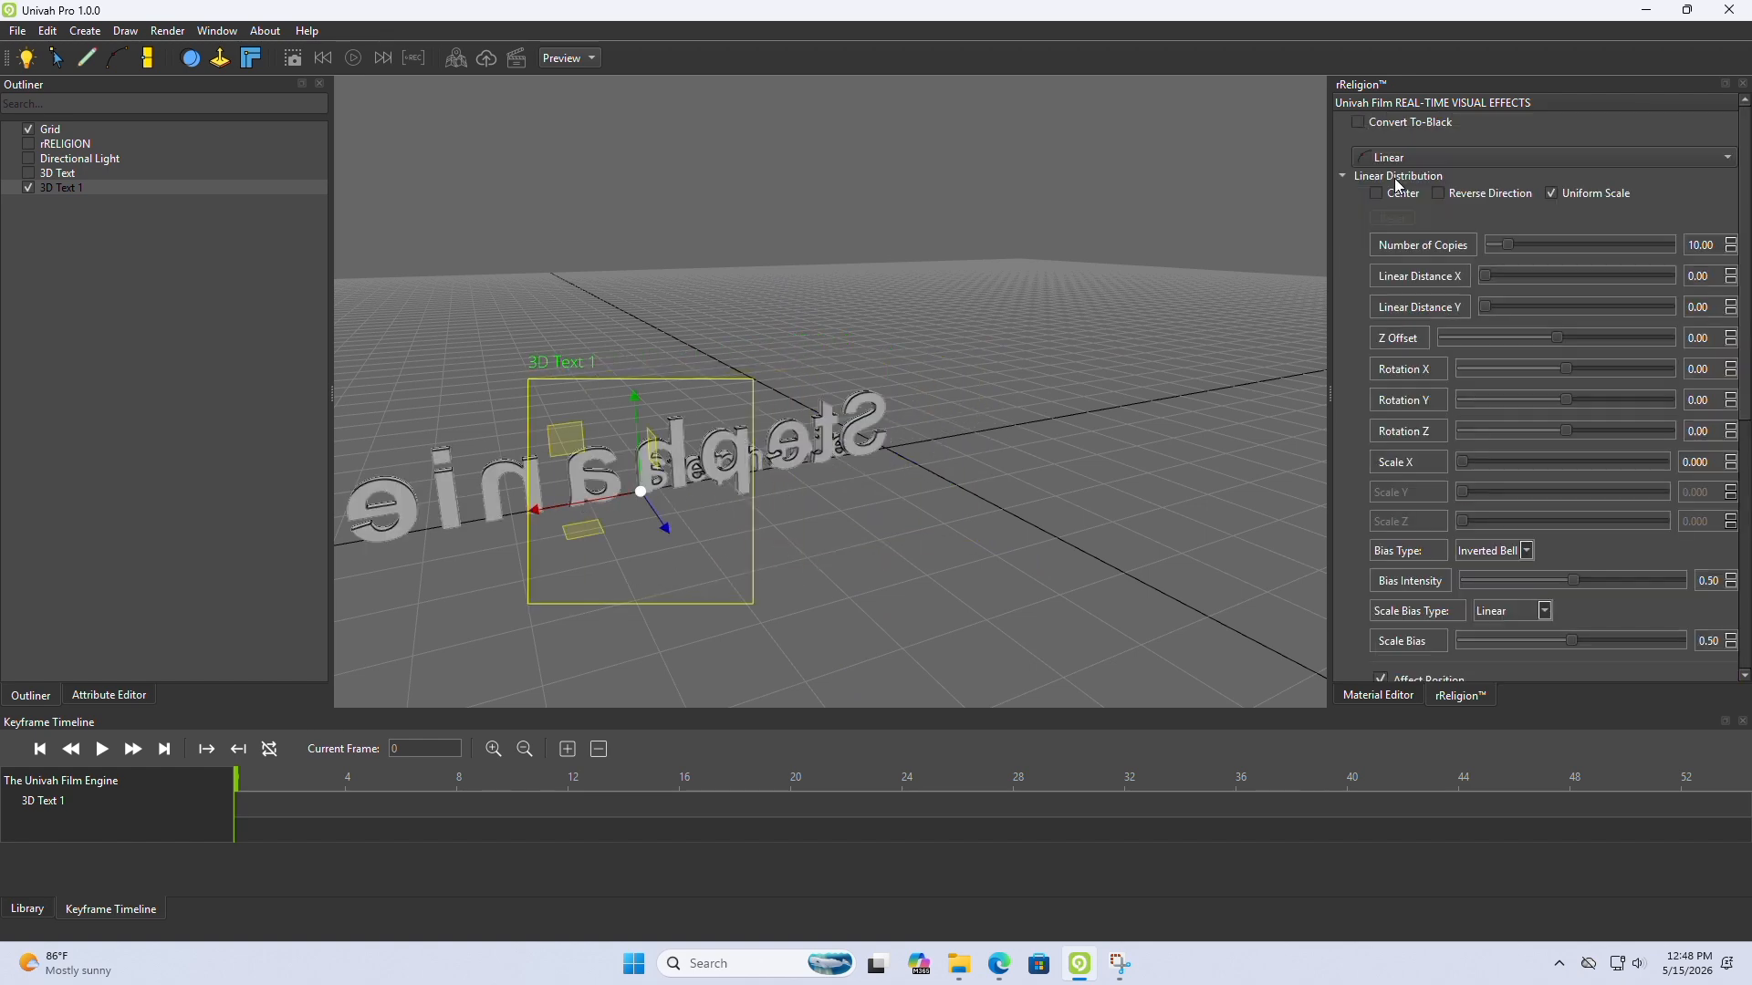
Step: Switch the name text's distribution to Grid and set Grid X to 19
click(1405, 155)
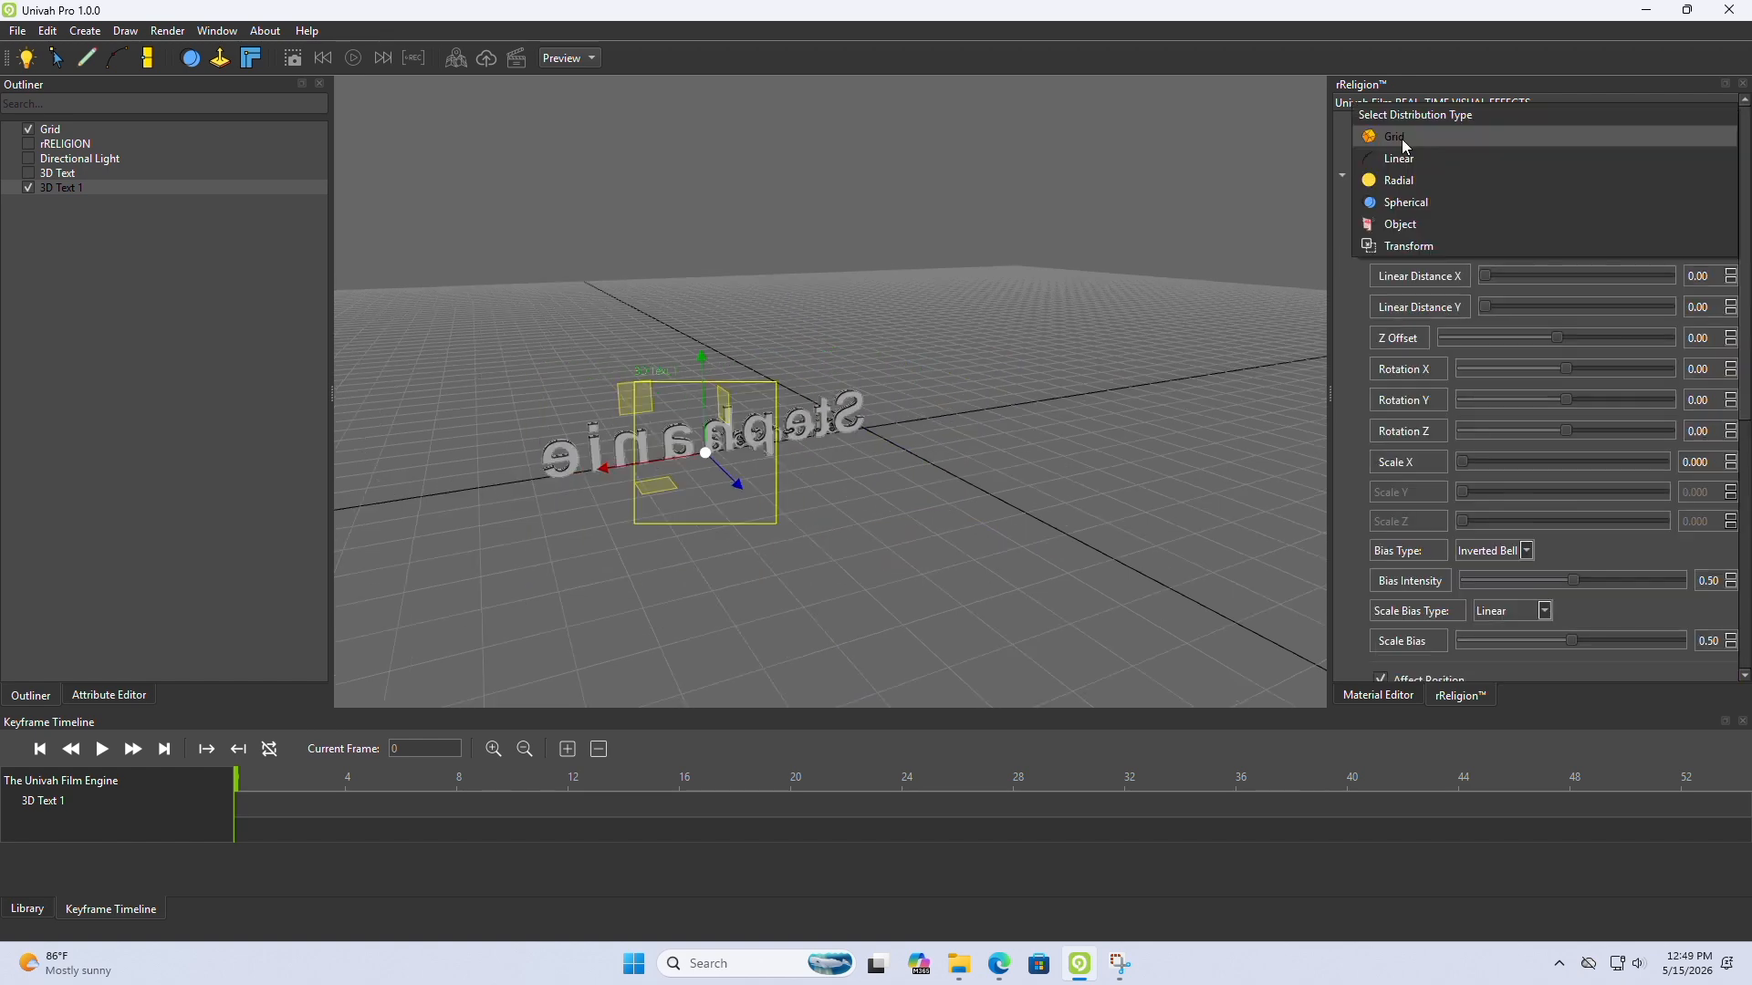
click(1403, 139)
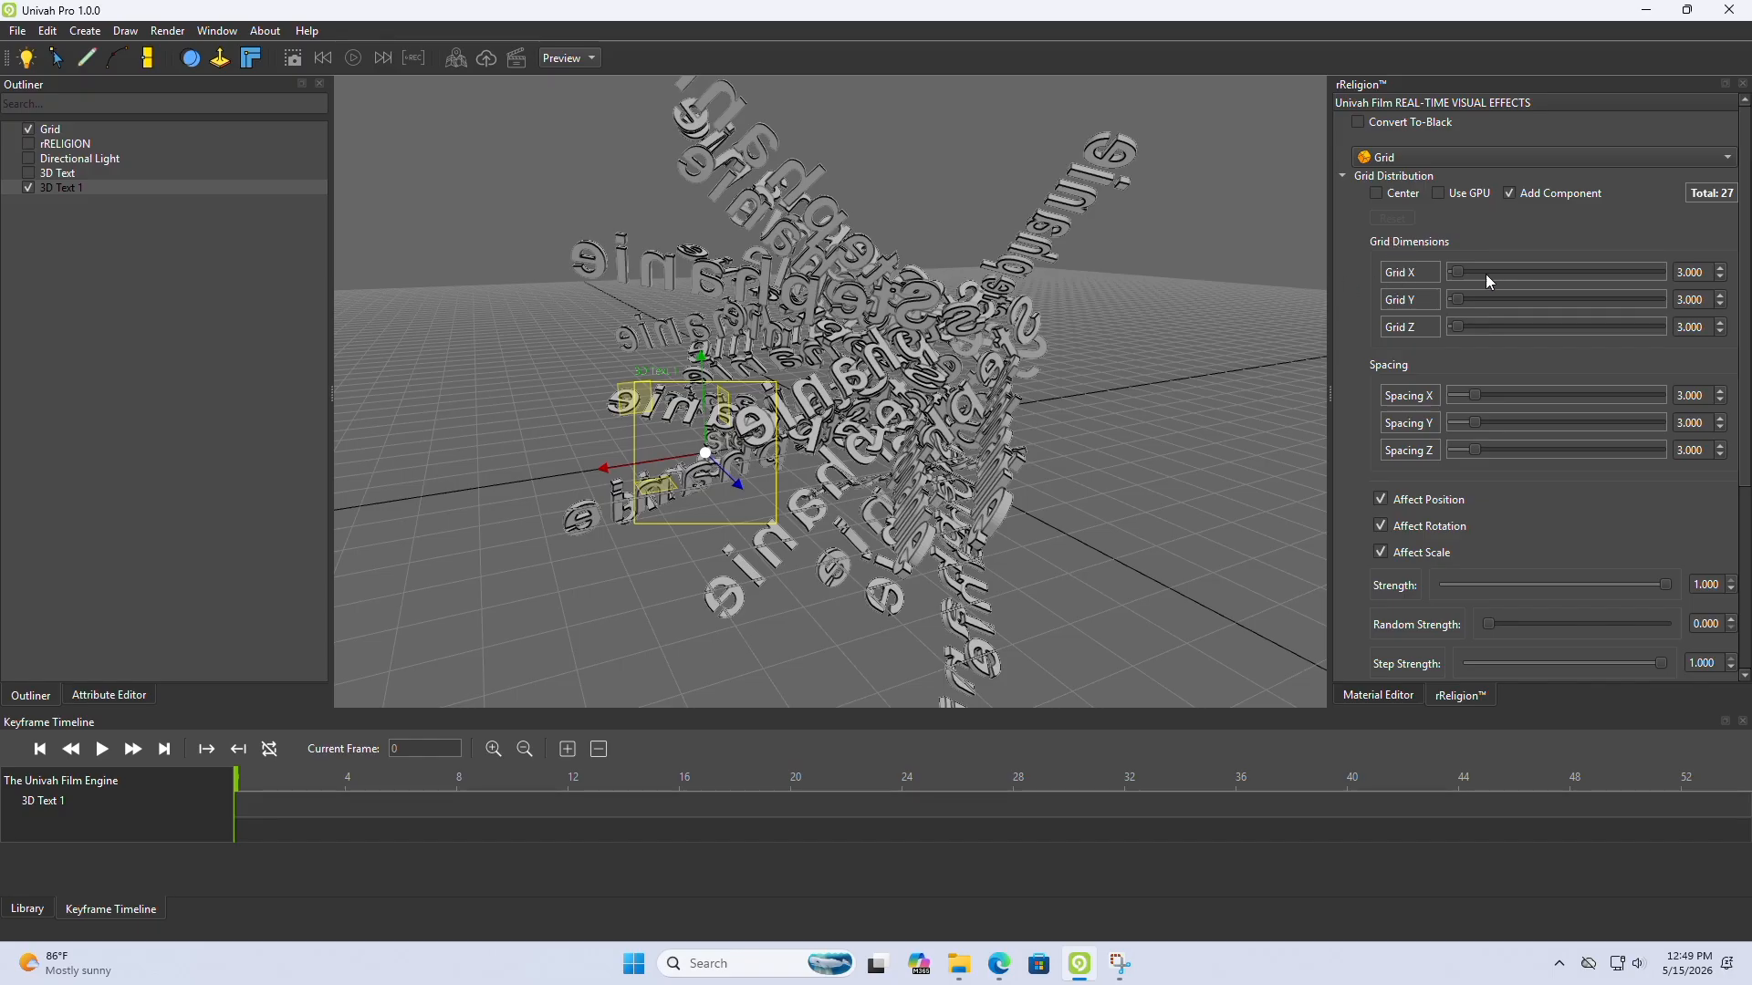
drag(1457, 273, 1479, 272)
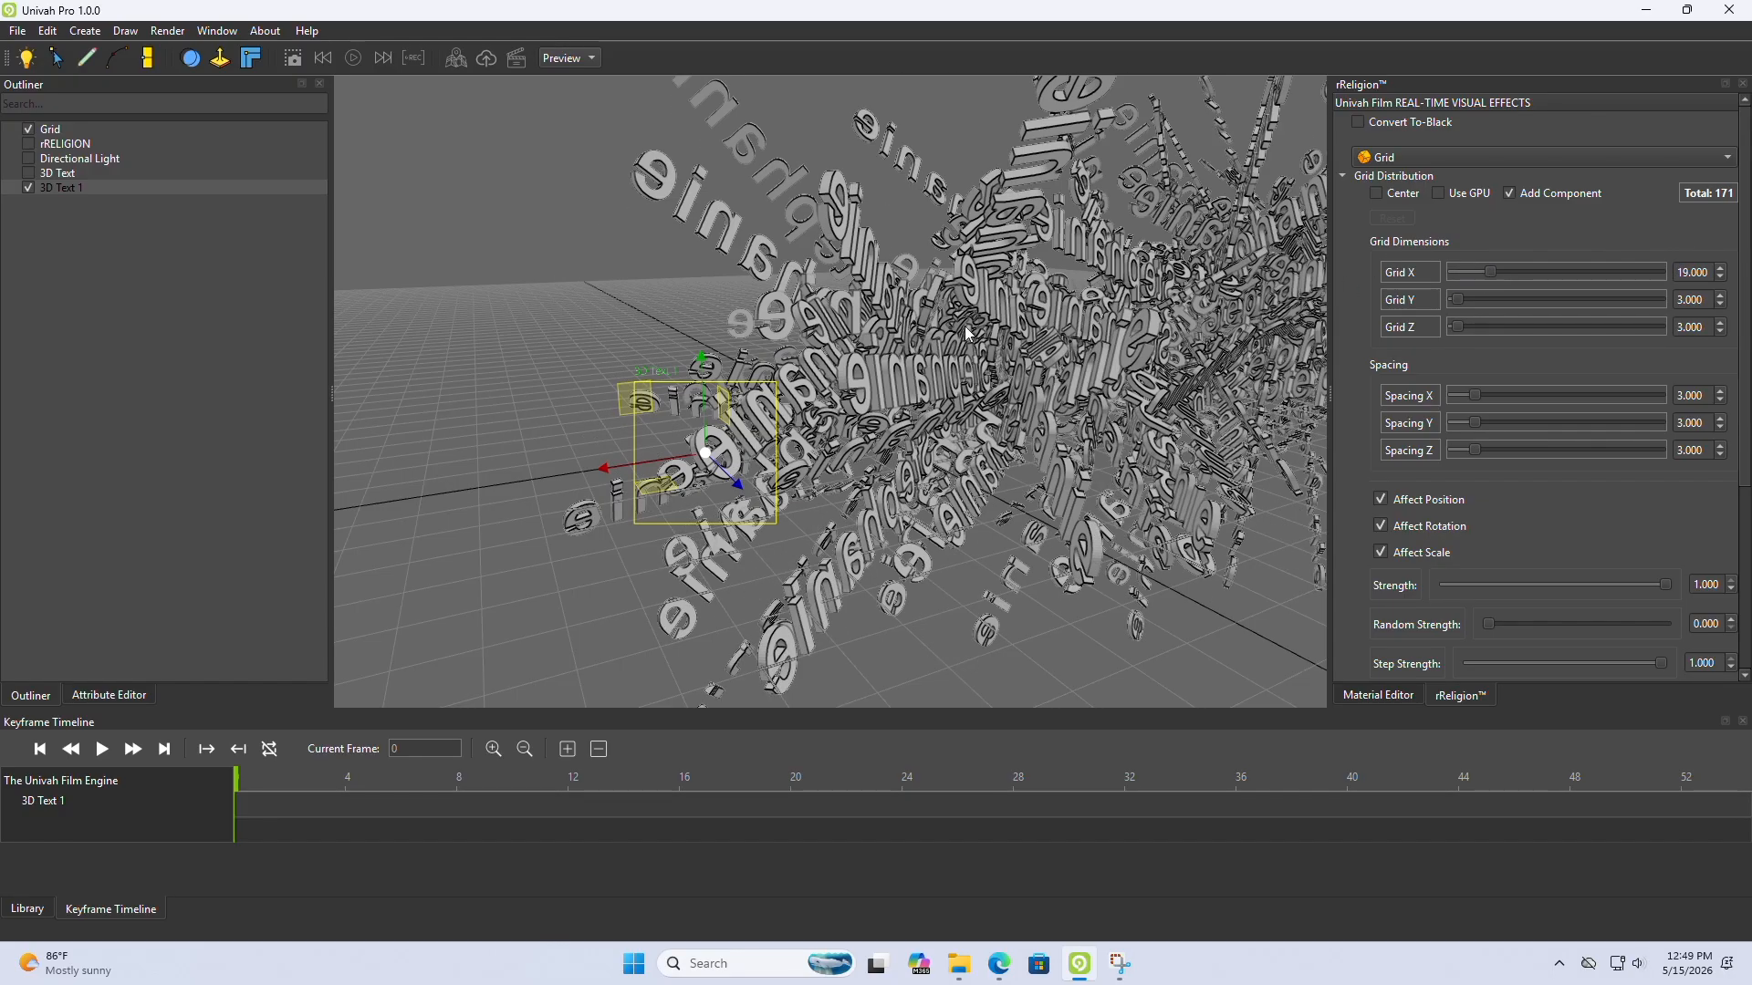
Step: Inspect the grid of name copies and lower Grid X slightly below 19
mouse_move(968, 334)
middle_down()
mouse_move(1002, 307)
mouse_move(956, 325)
middle_up()
scroll(996, 312, down, 3)
scroll(993, 315, up, 3)
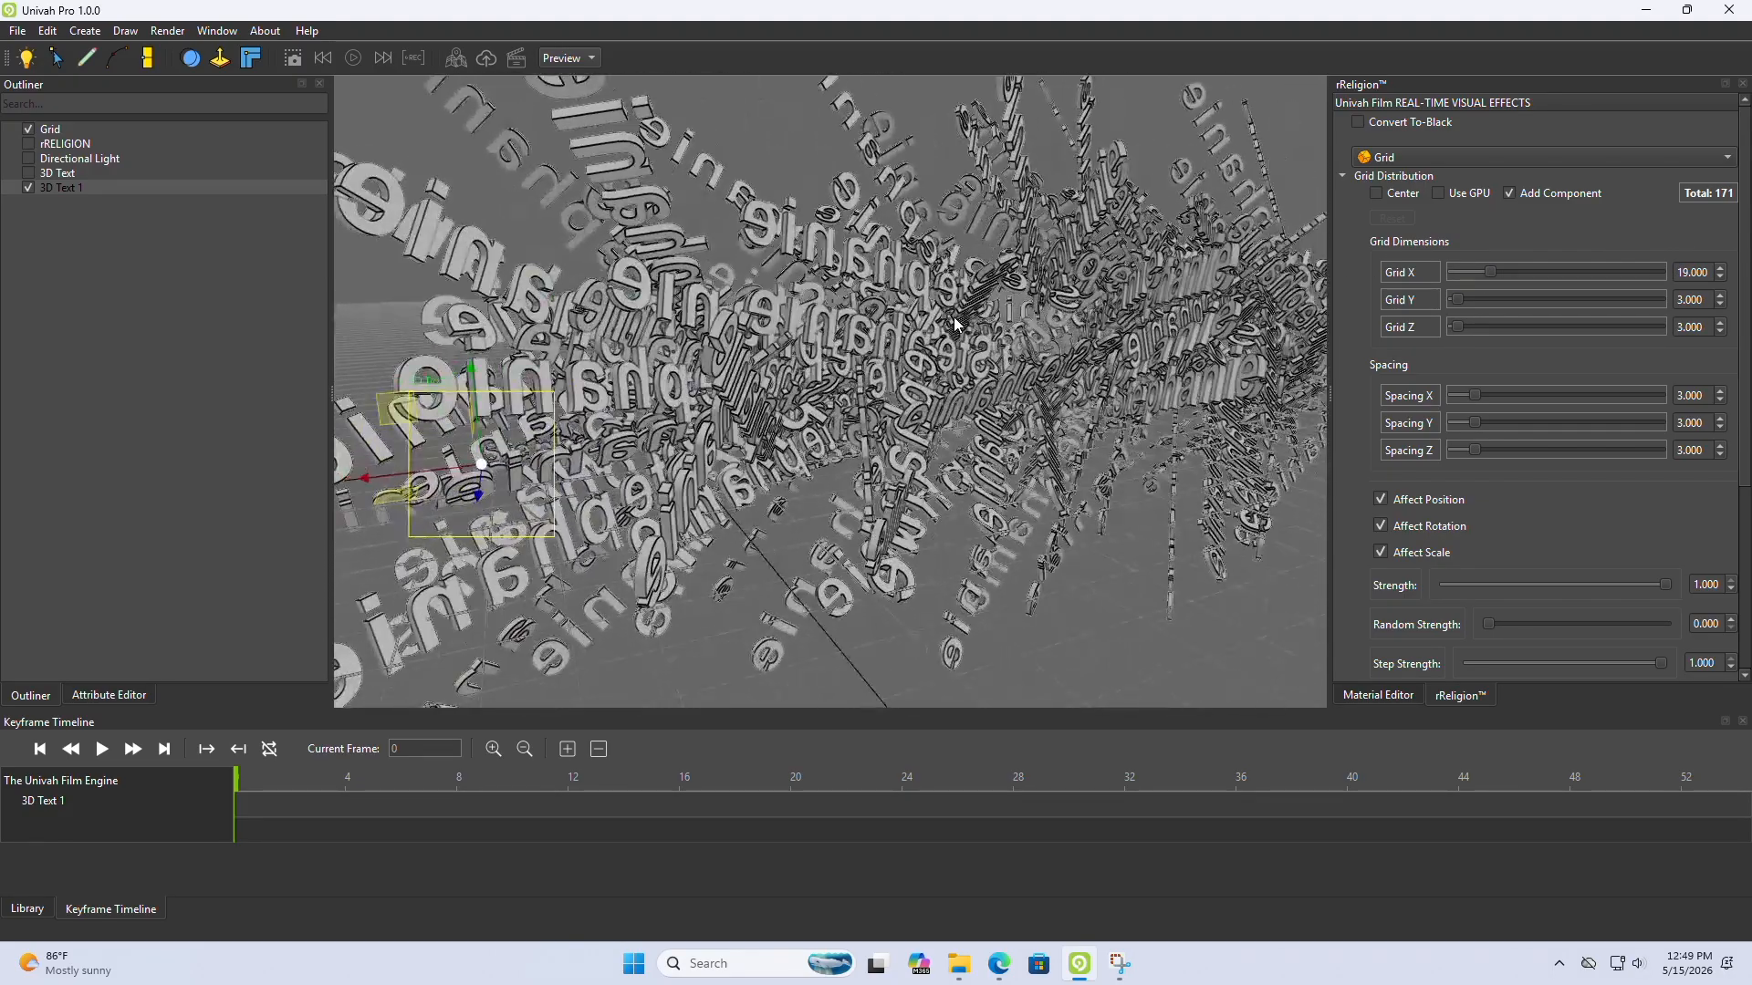
scroll(955, 325, down, 2)
scroll(954, 317, up, 2)
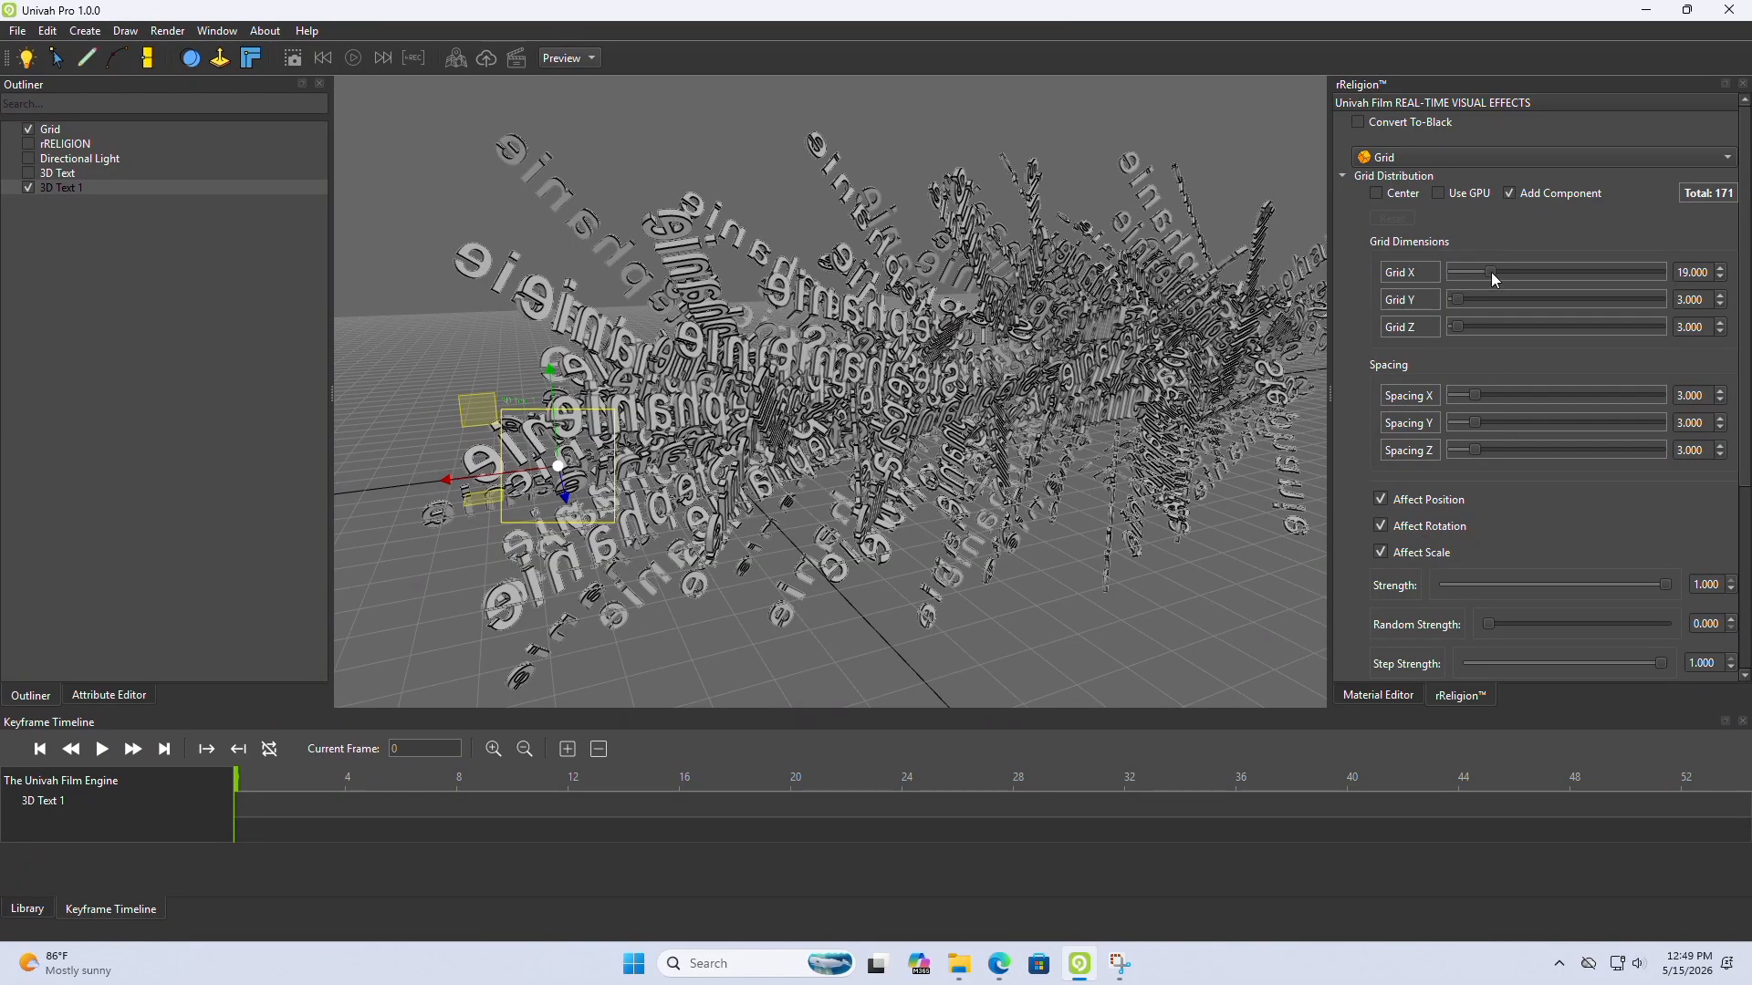
drag(1490, 272, 1480, 272)
Step: Add a Falloff effector to the name text grid and select its spherical gizmo
scroll(1378, 474, down, 3)
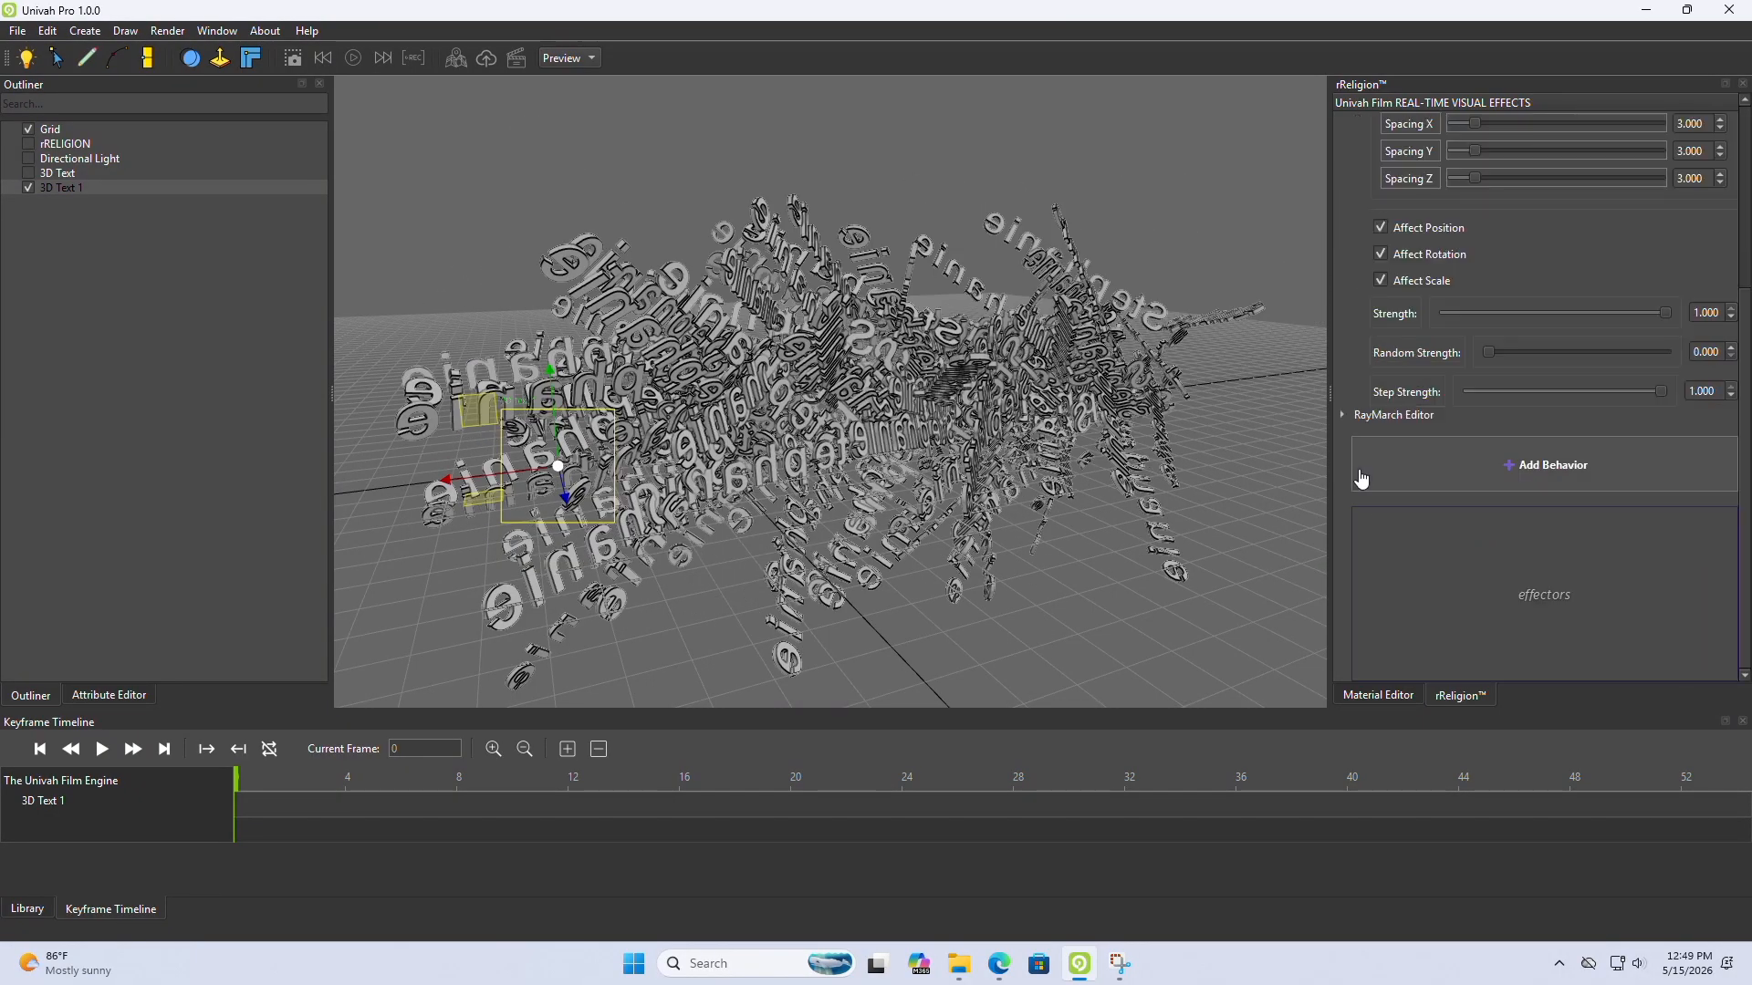
click(1394, 547)
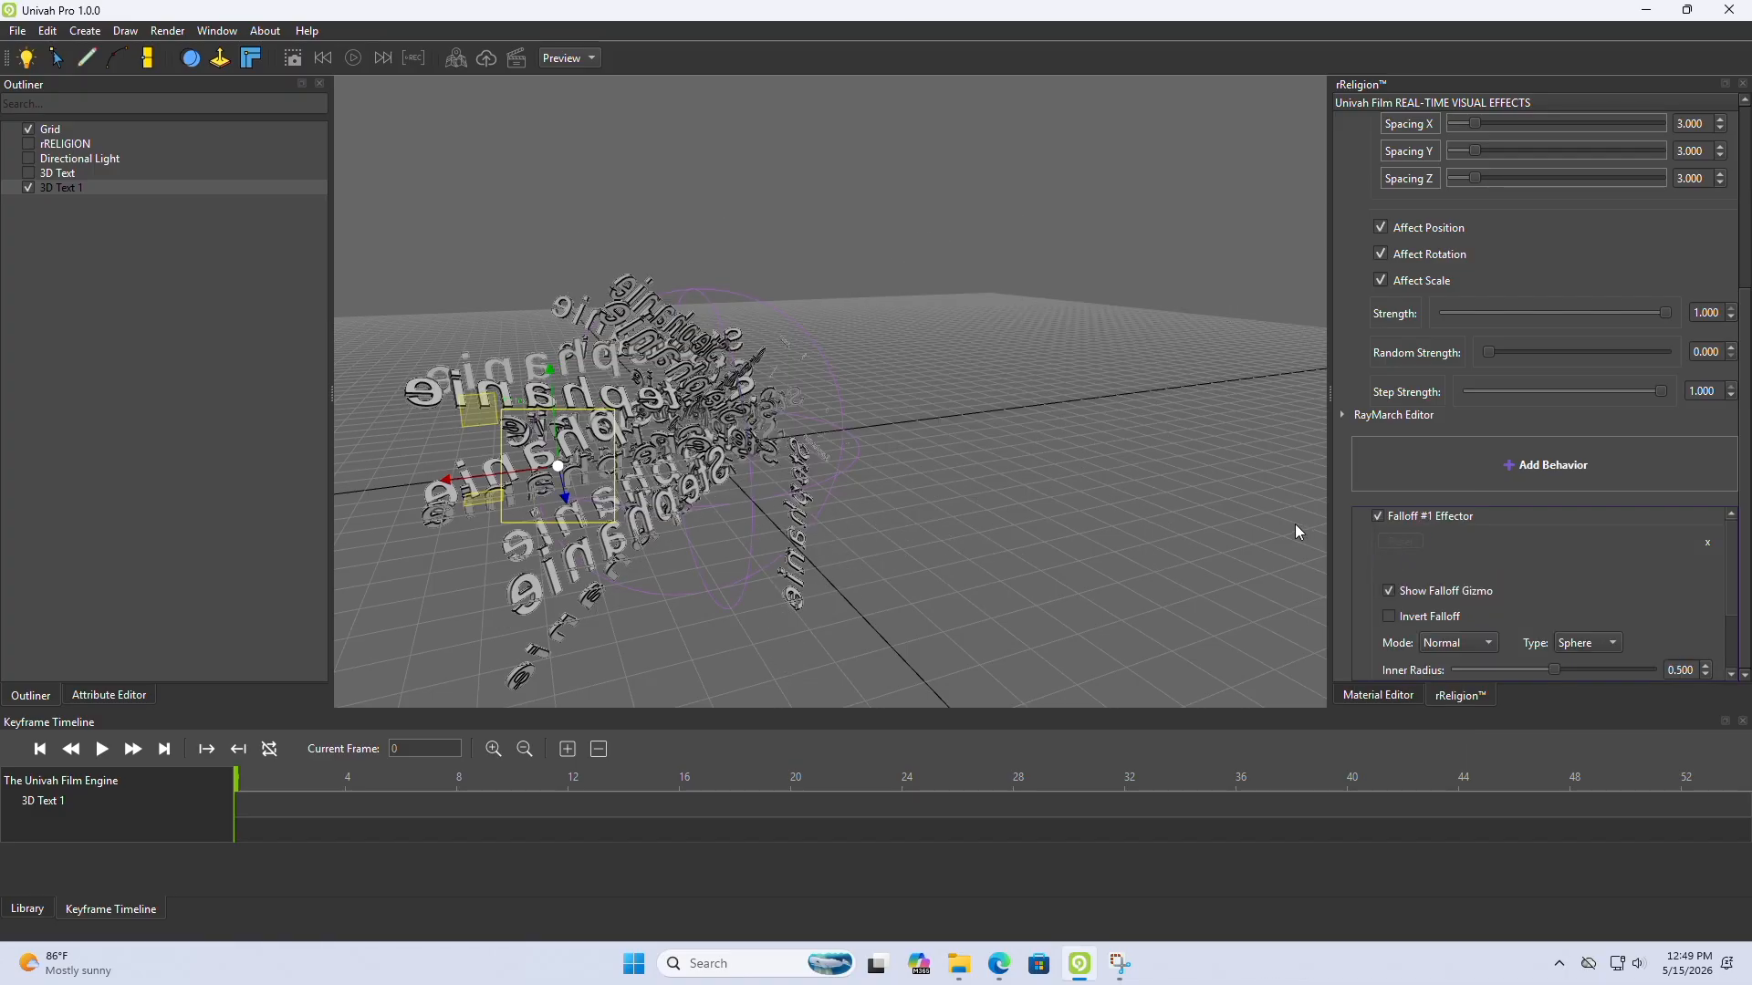
click(720, 473)
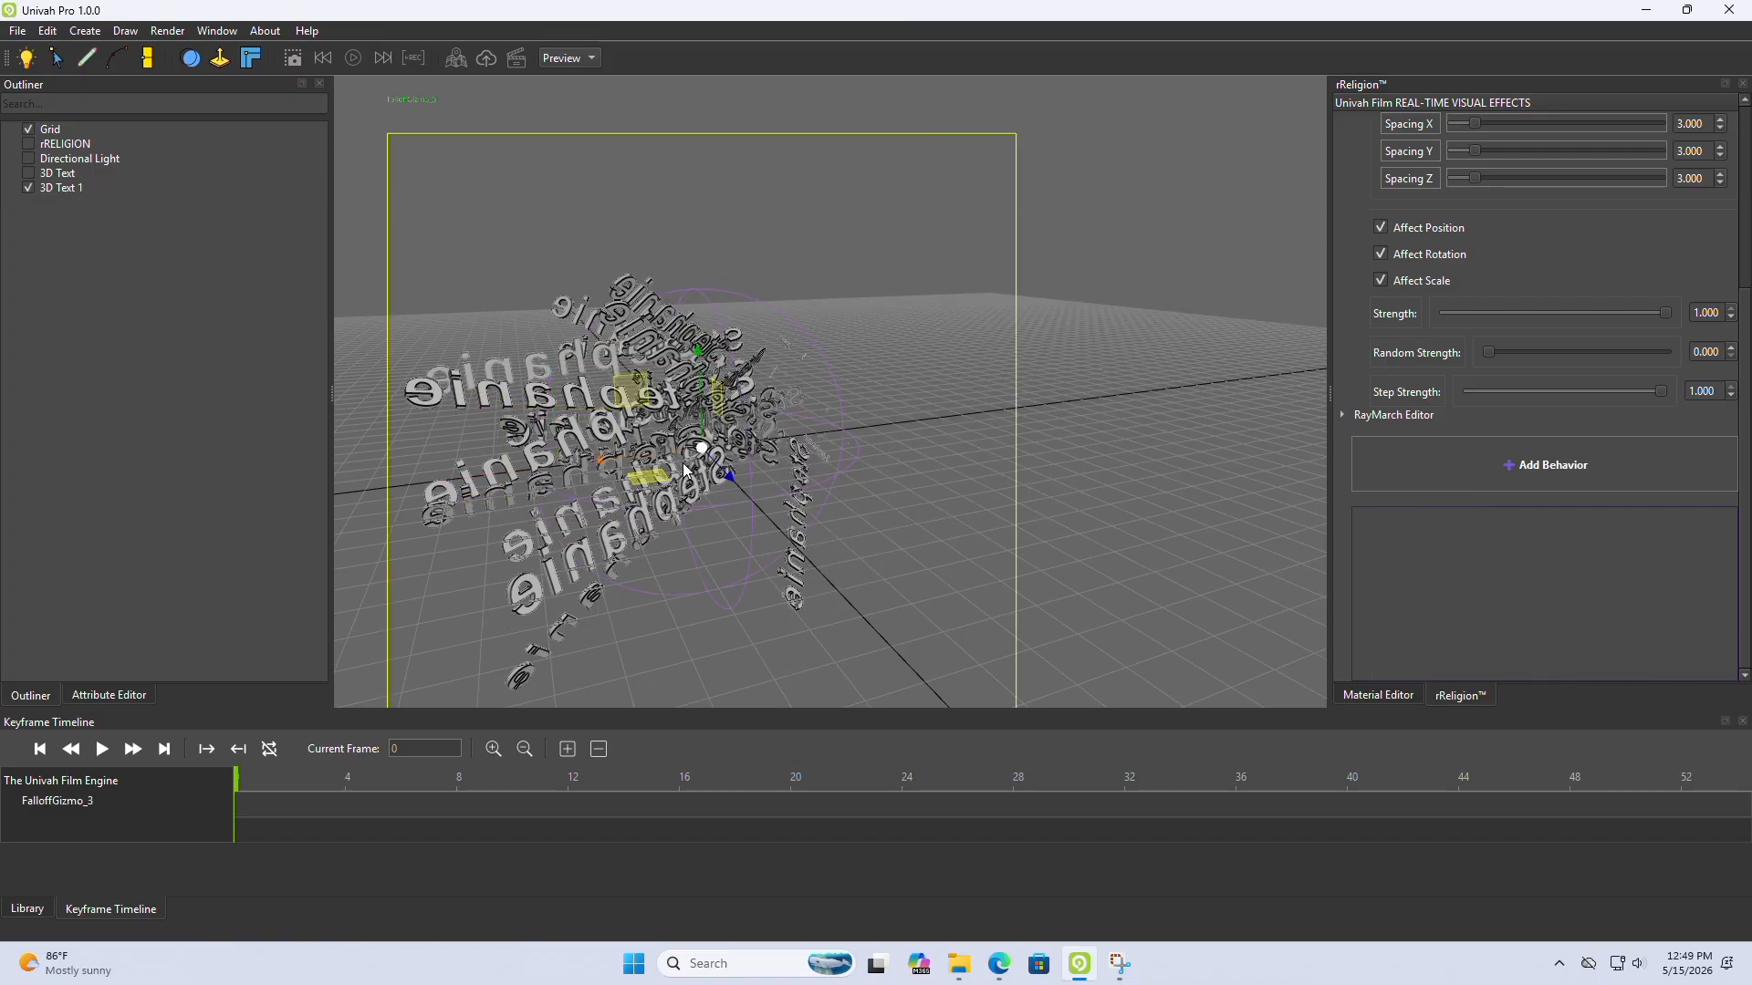
Step: Move the falloff gizmo through the text grid to several positions to vary the affected copies
drag(685, 462, 751, 501)
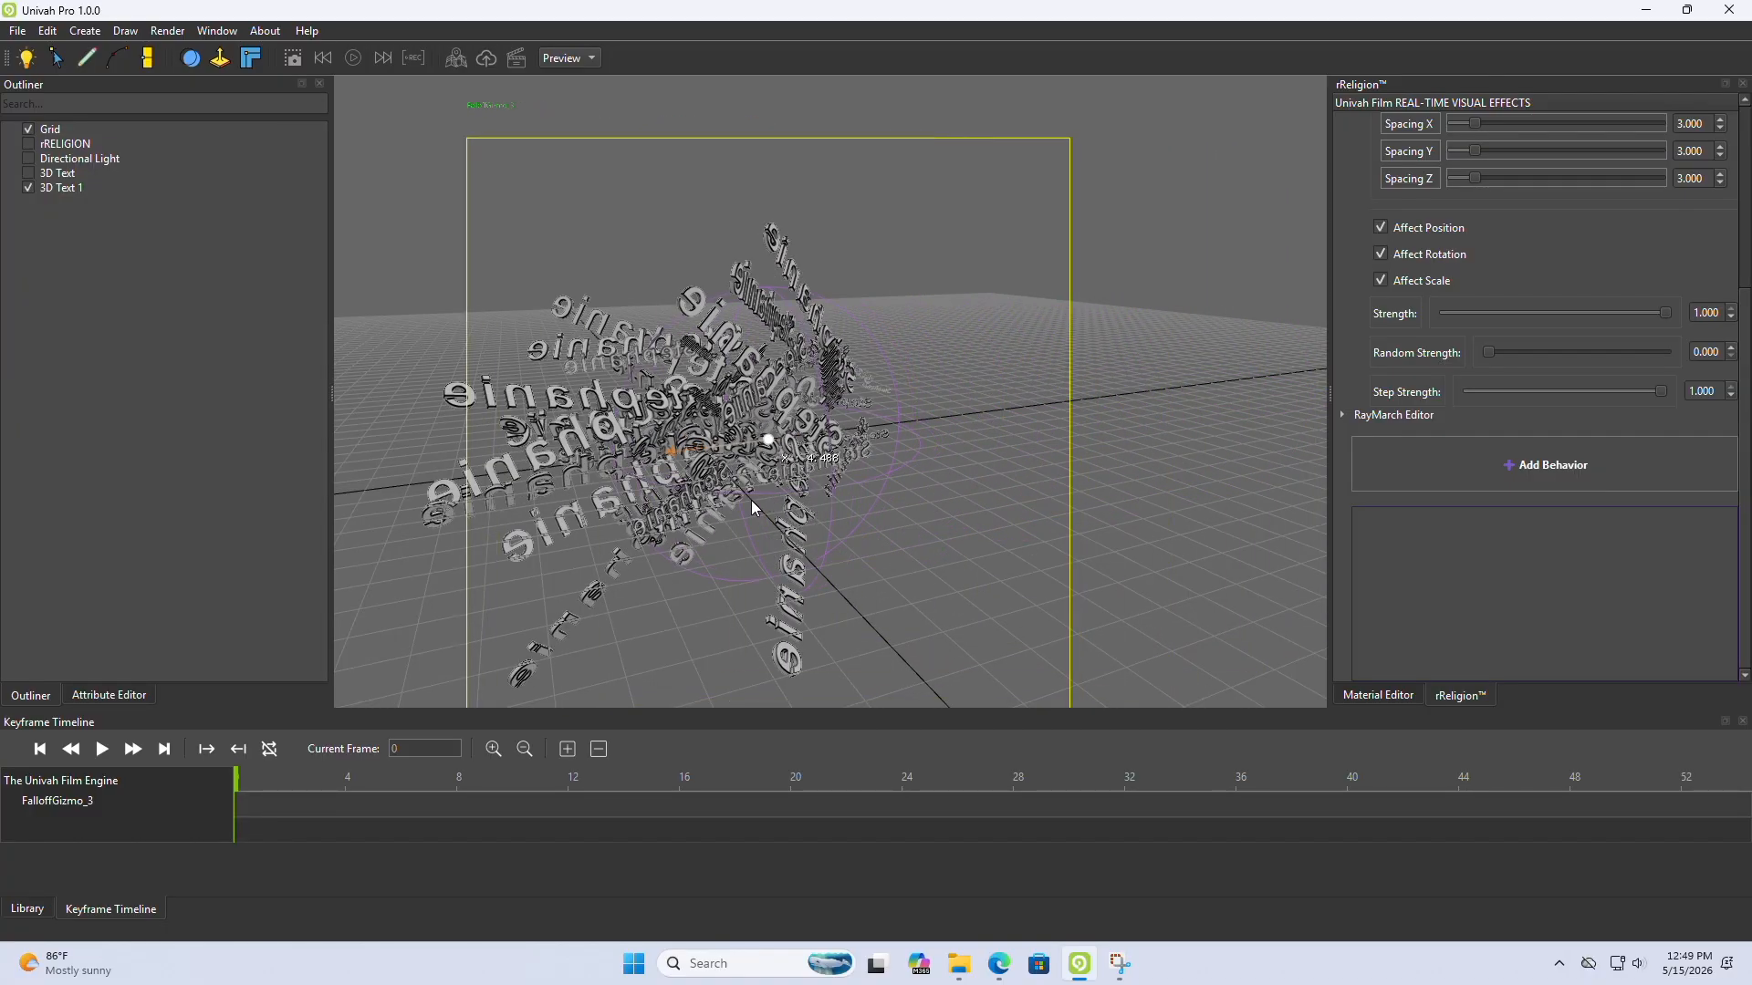
middle_drag(748, 551, 797, 542)
scroll(798, 544, up, 4)
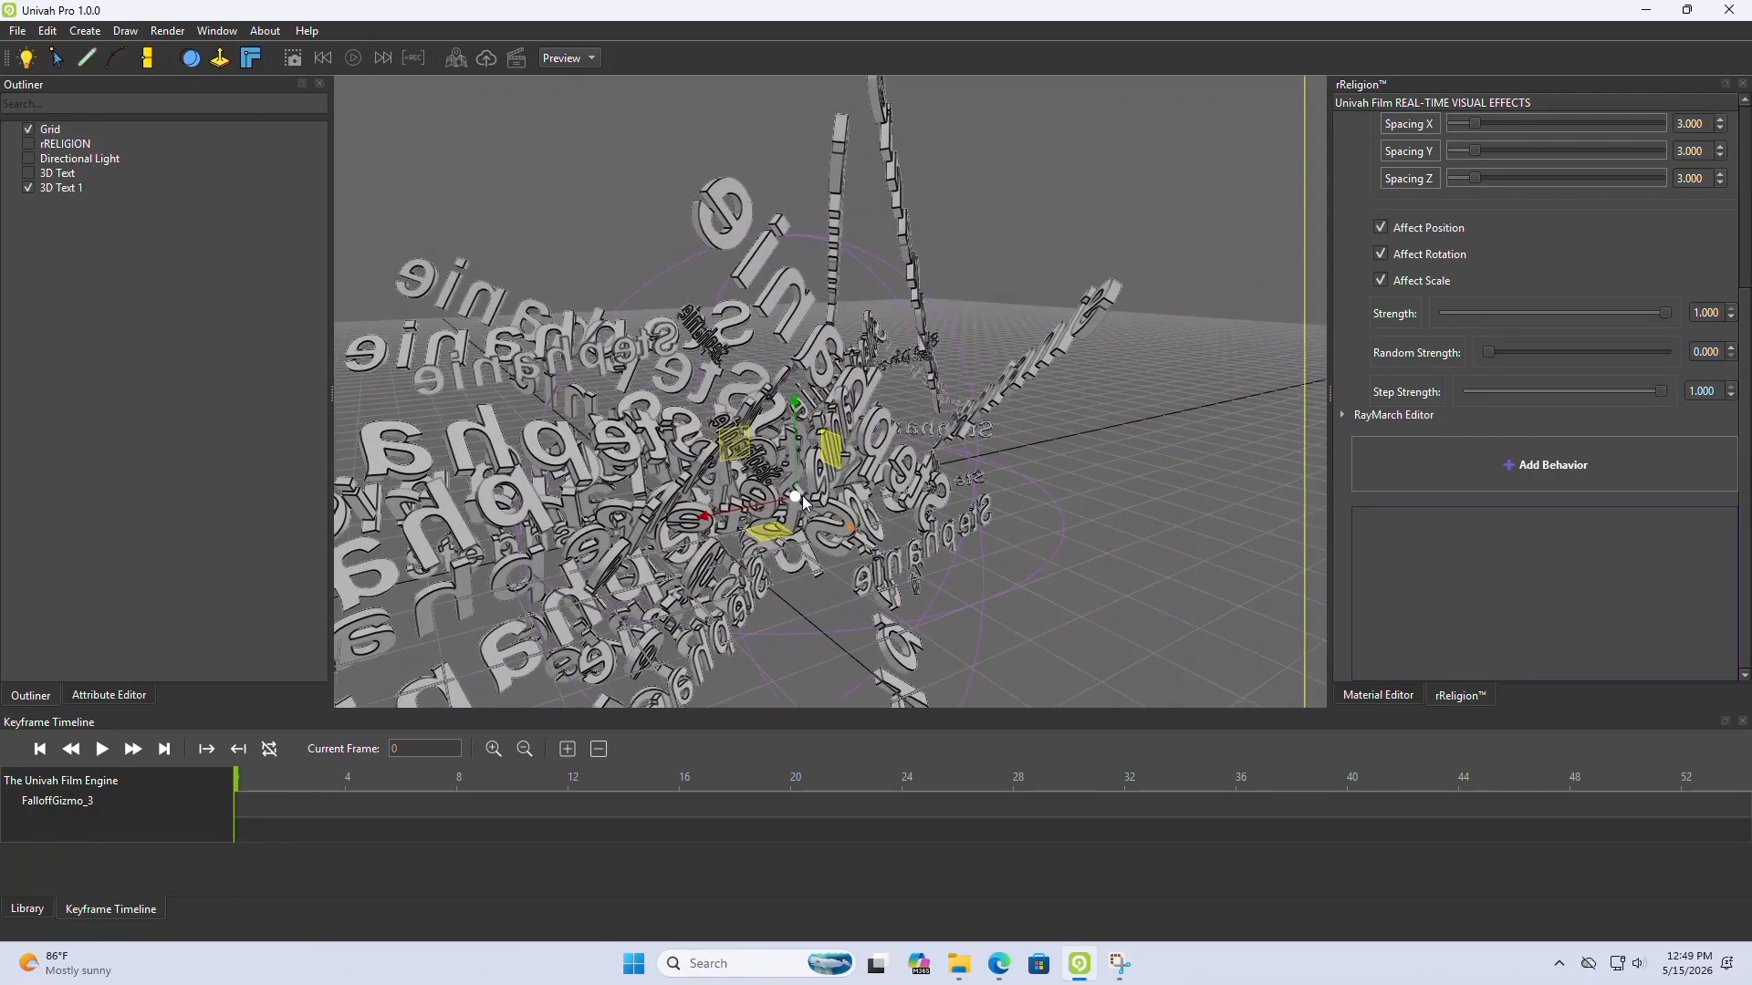
drag(803, 502, 968, 378)
middle_drag(968, 379, 1062, 444)
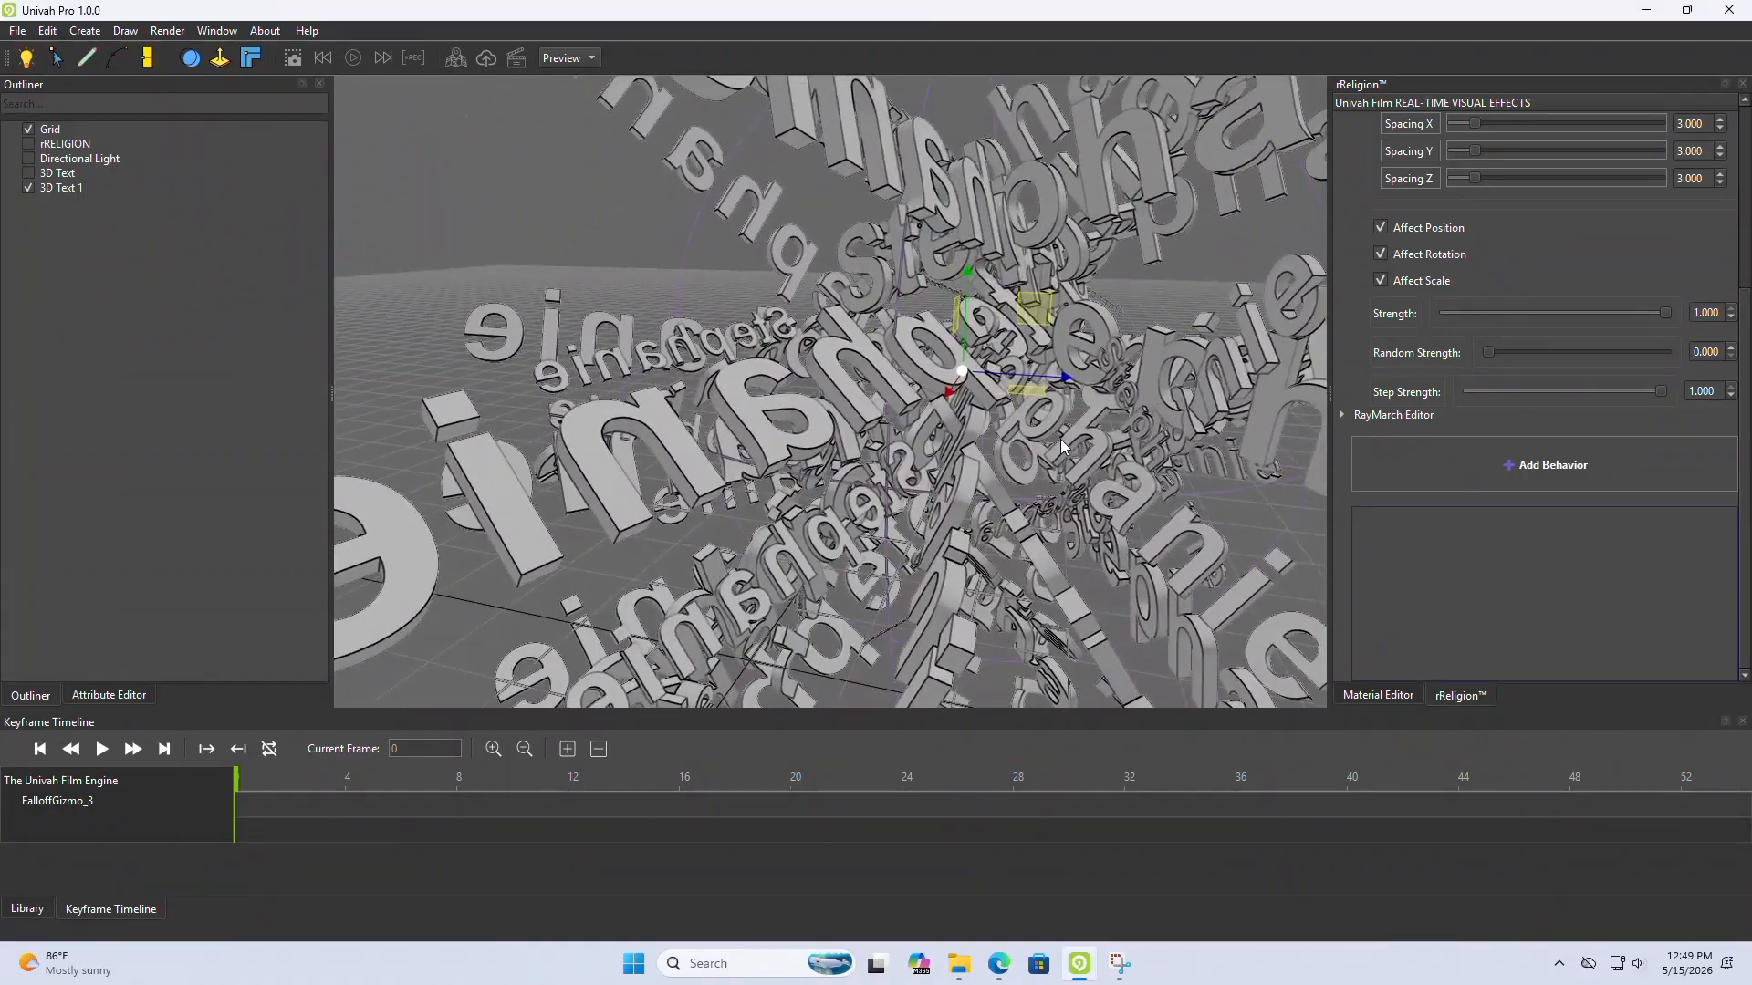
scroll(1060, 440, down, 10)
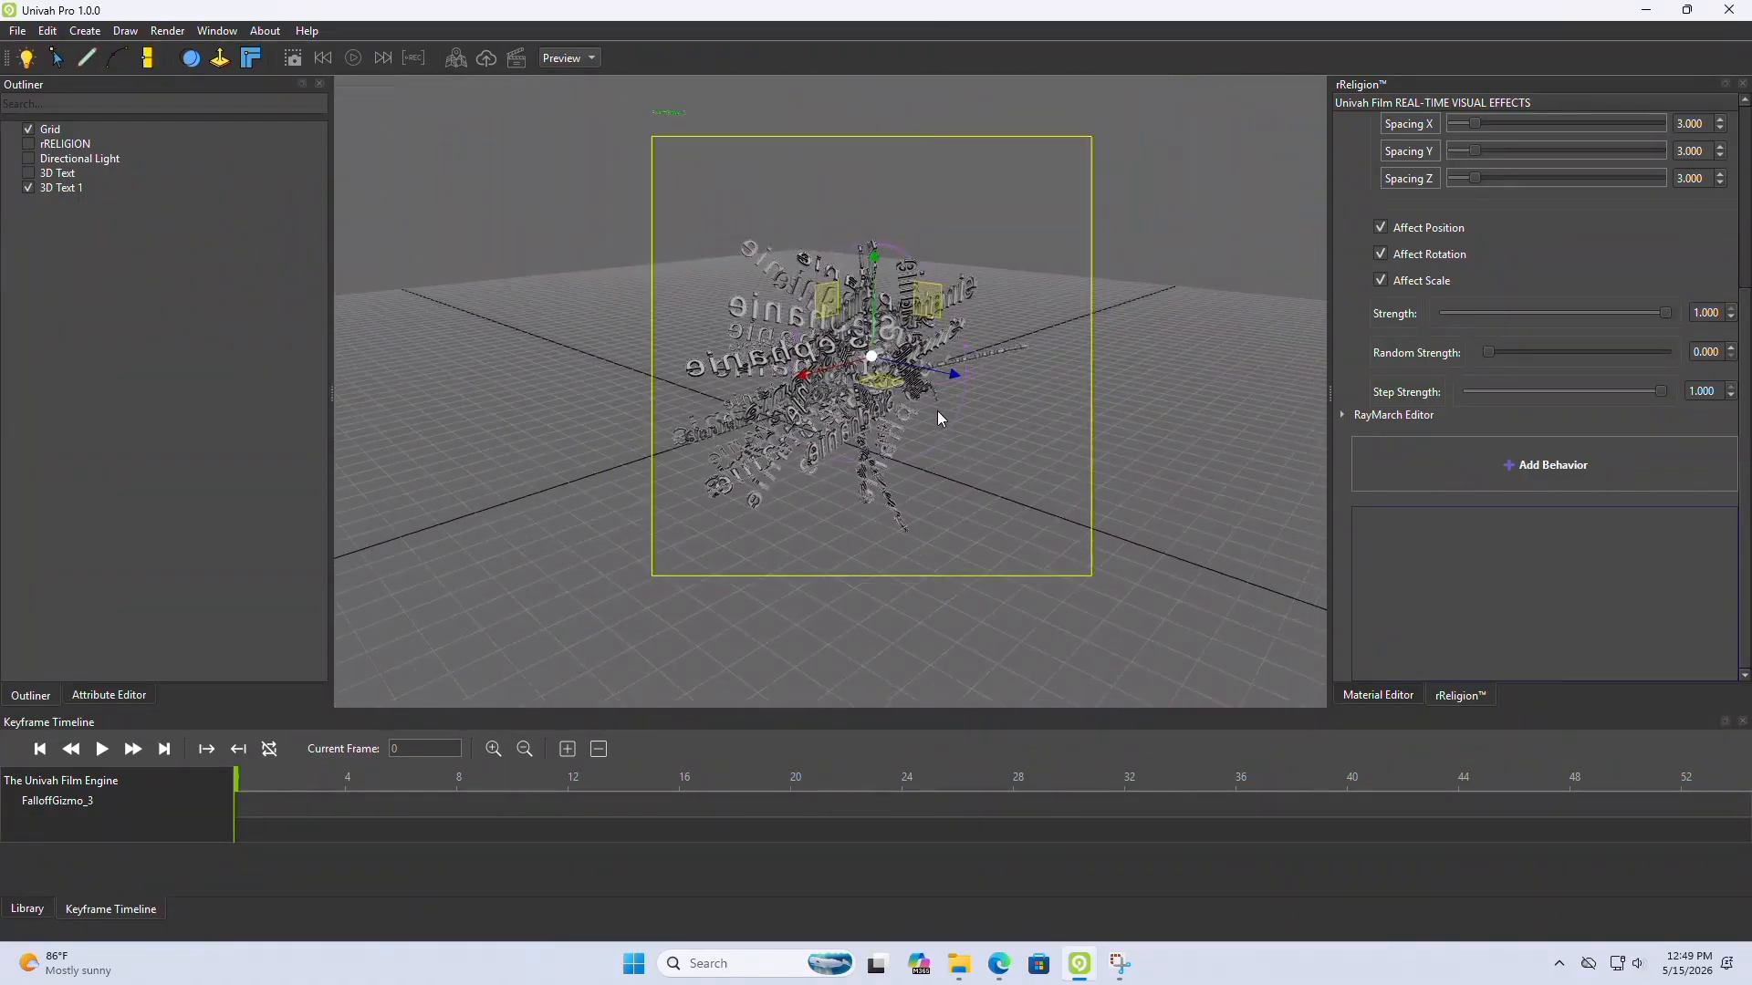
drag(953, 375, 880, 423)
Step: Select the name text and remove its Falloff effector
click(69, 189)
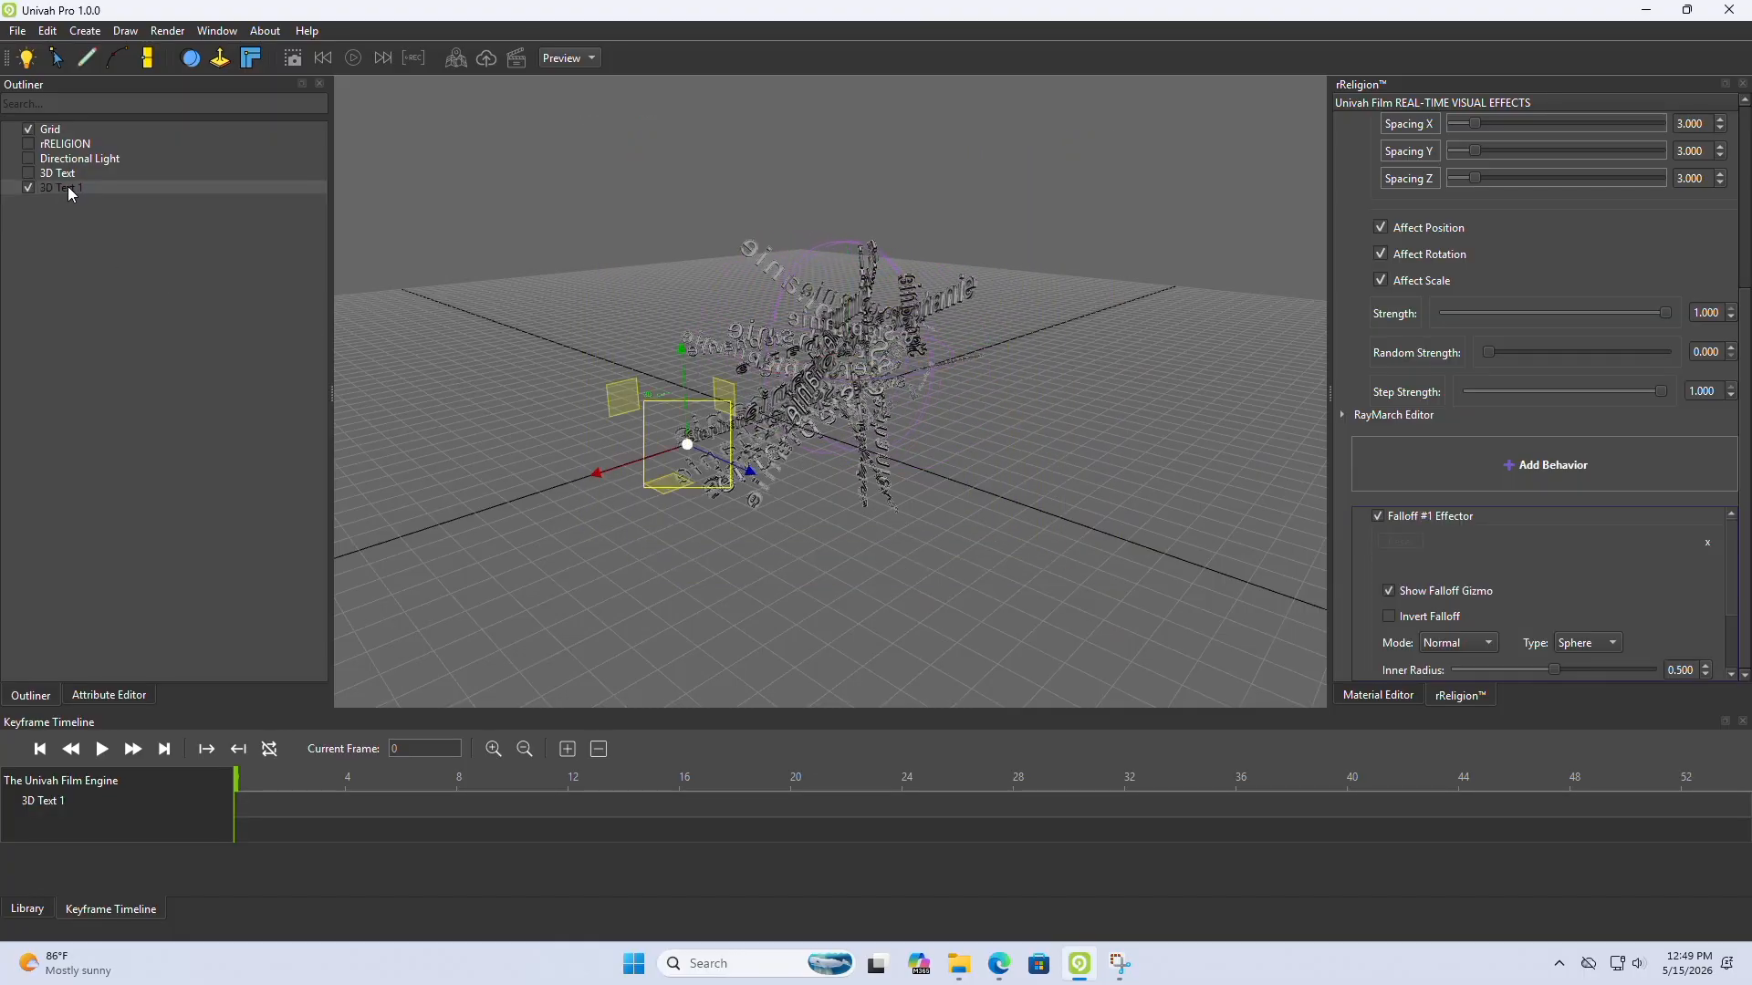
click(1708, 545)
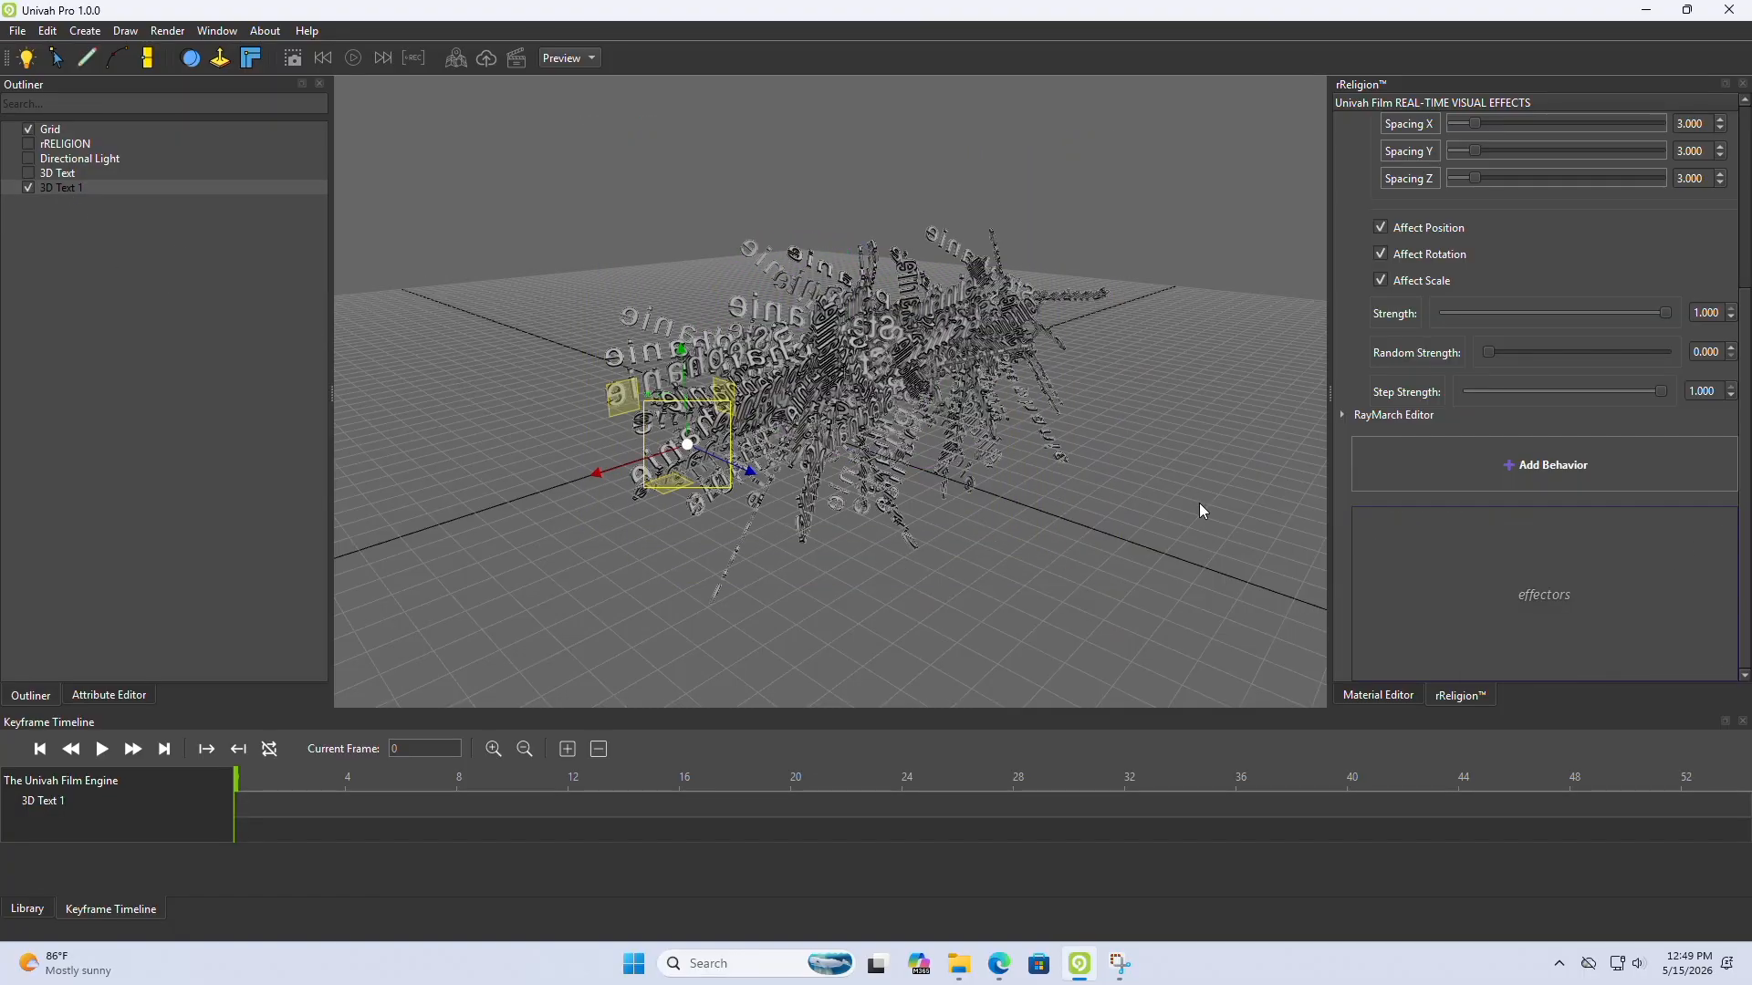
Step: Turn off Affect Rotation for the name text's grid distribution
scroll(1016, 463, up, 2)
mouse_move(1016, 462)
middle_down()
mouse_move(845, 457)
mouse_move(1017, 452)
middle_up()
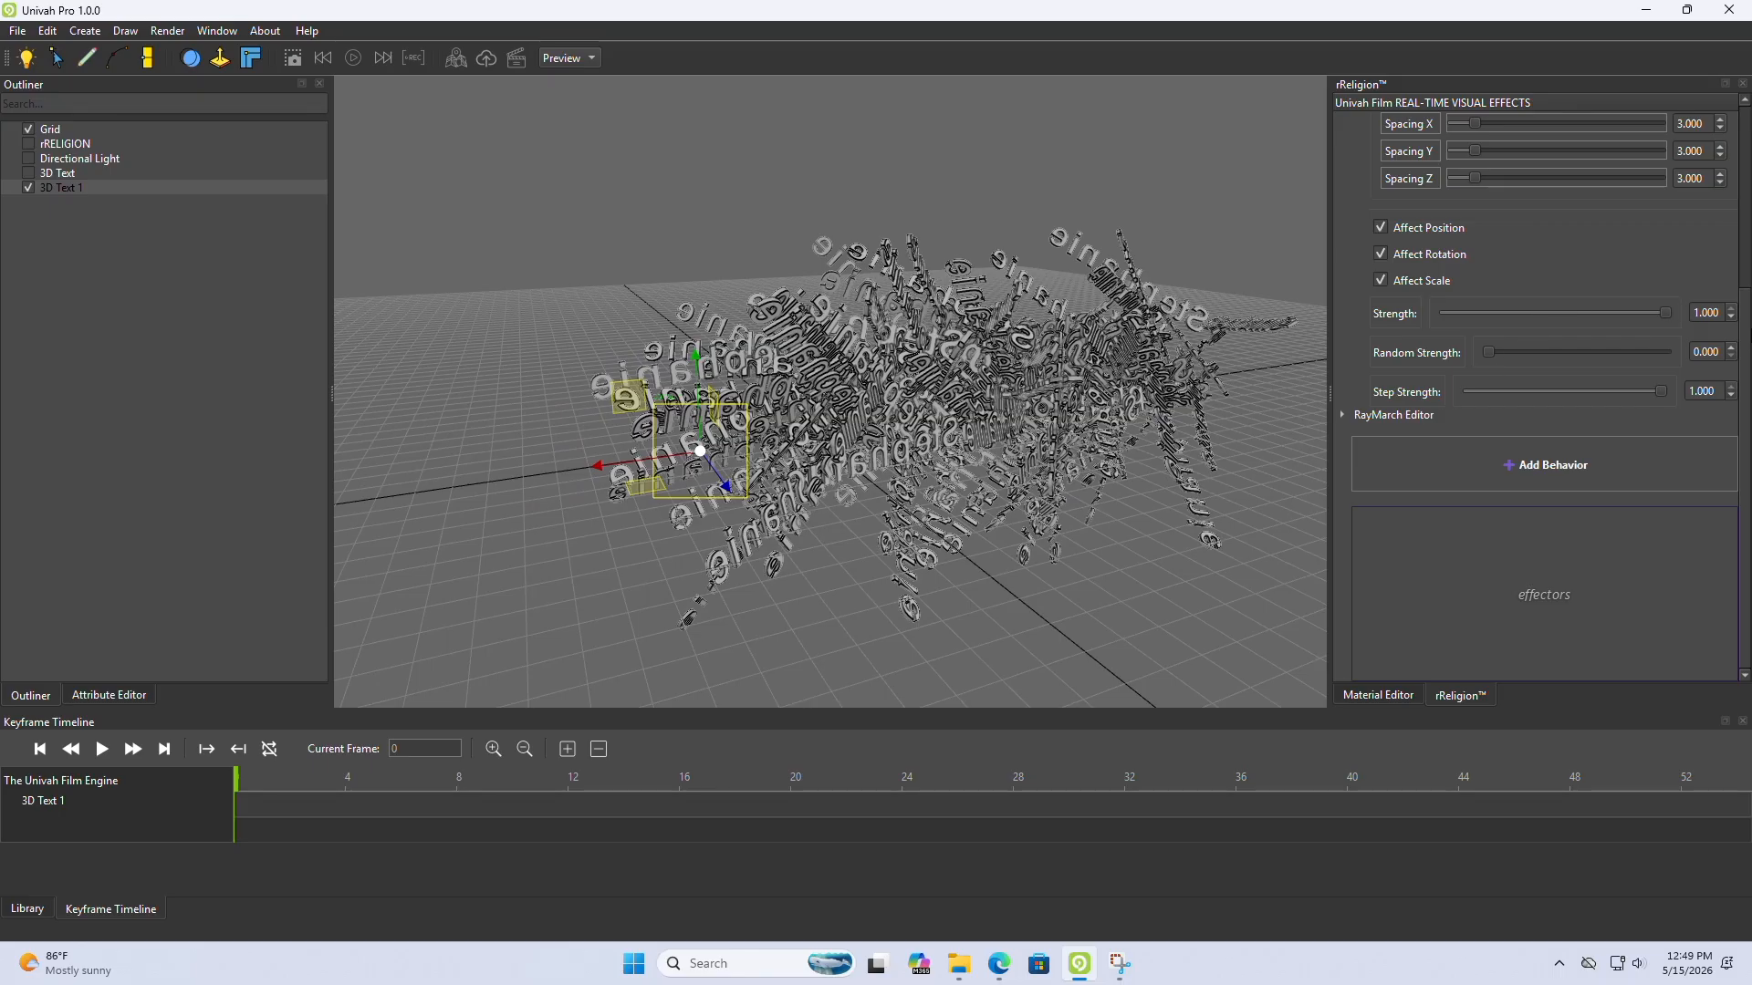
mouse_move(1665, 319)
mouse_down()
mouse_move(1420, 320)
mouse_move(1682, 331)
mouse_up()
click(1380, 255)
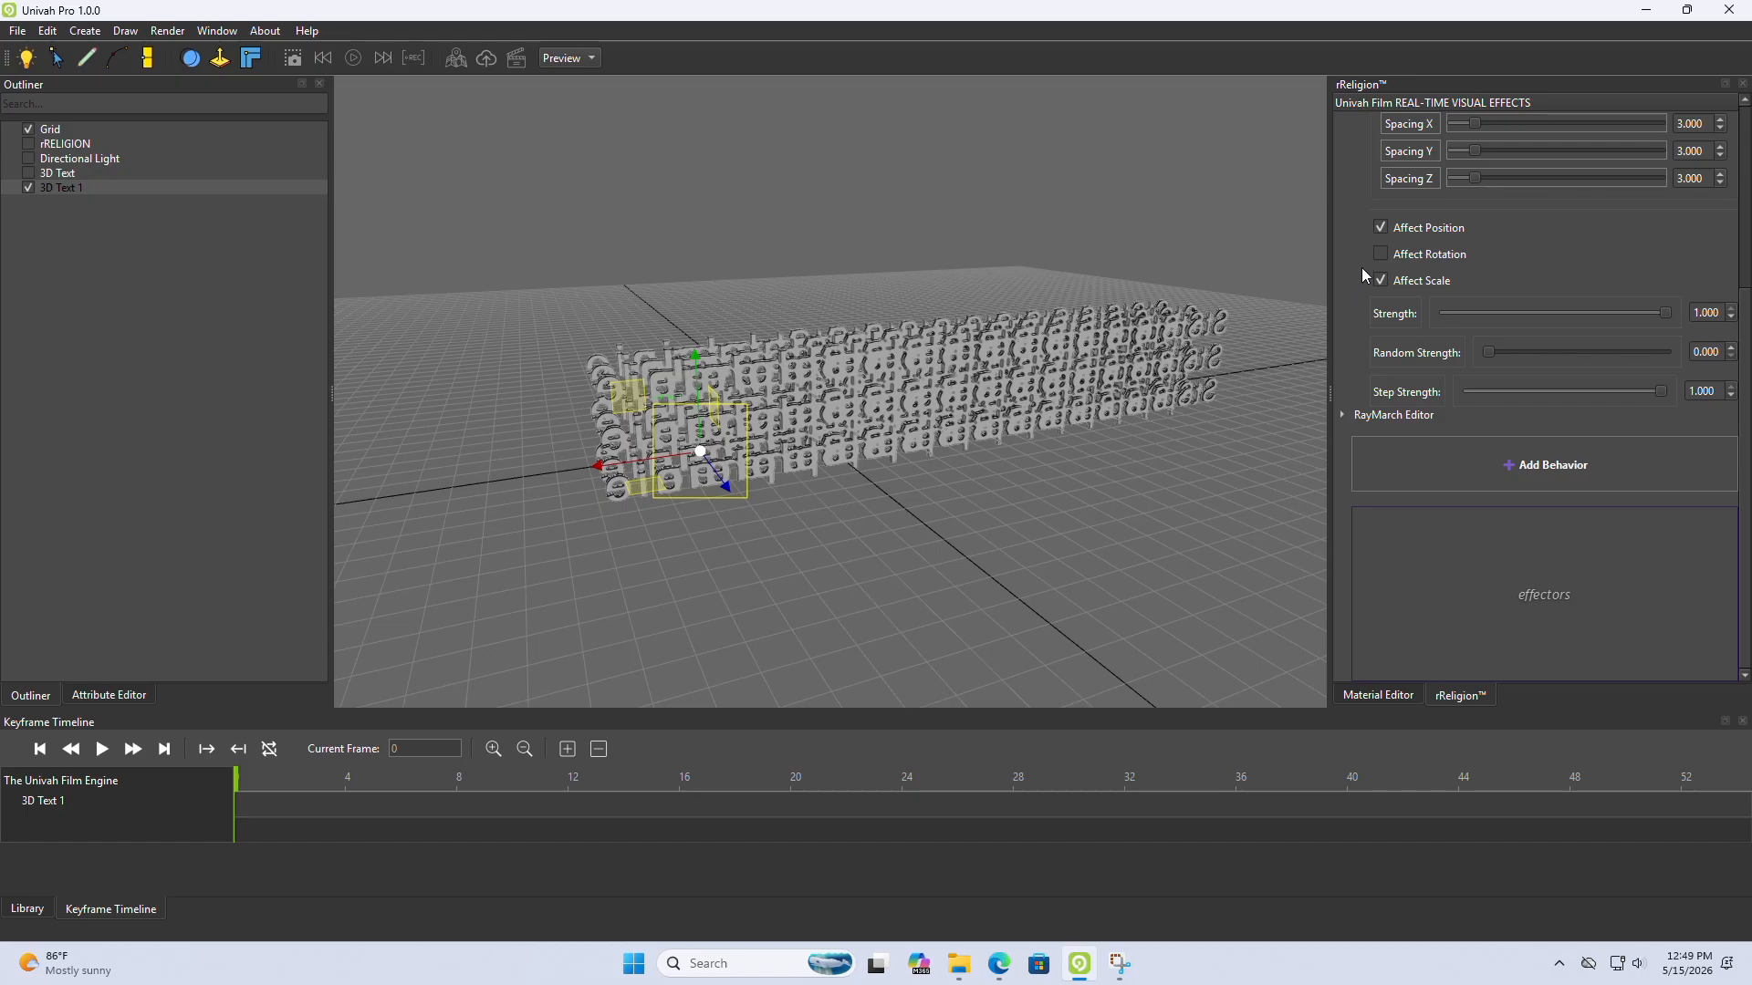
Step: Switch the name text to a Radial distribution and raise the number of copies to 85
scroll(1362, 265, up, 3)
click(1389, 162)
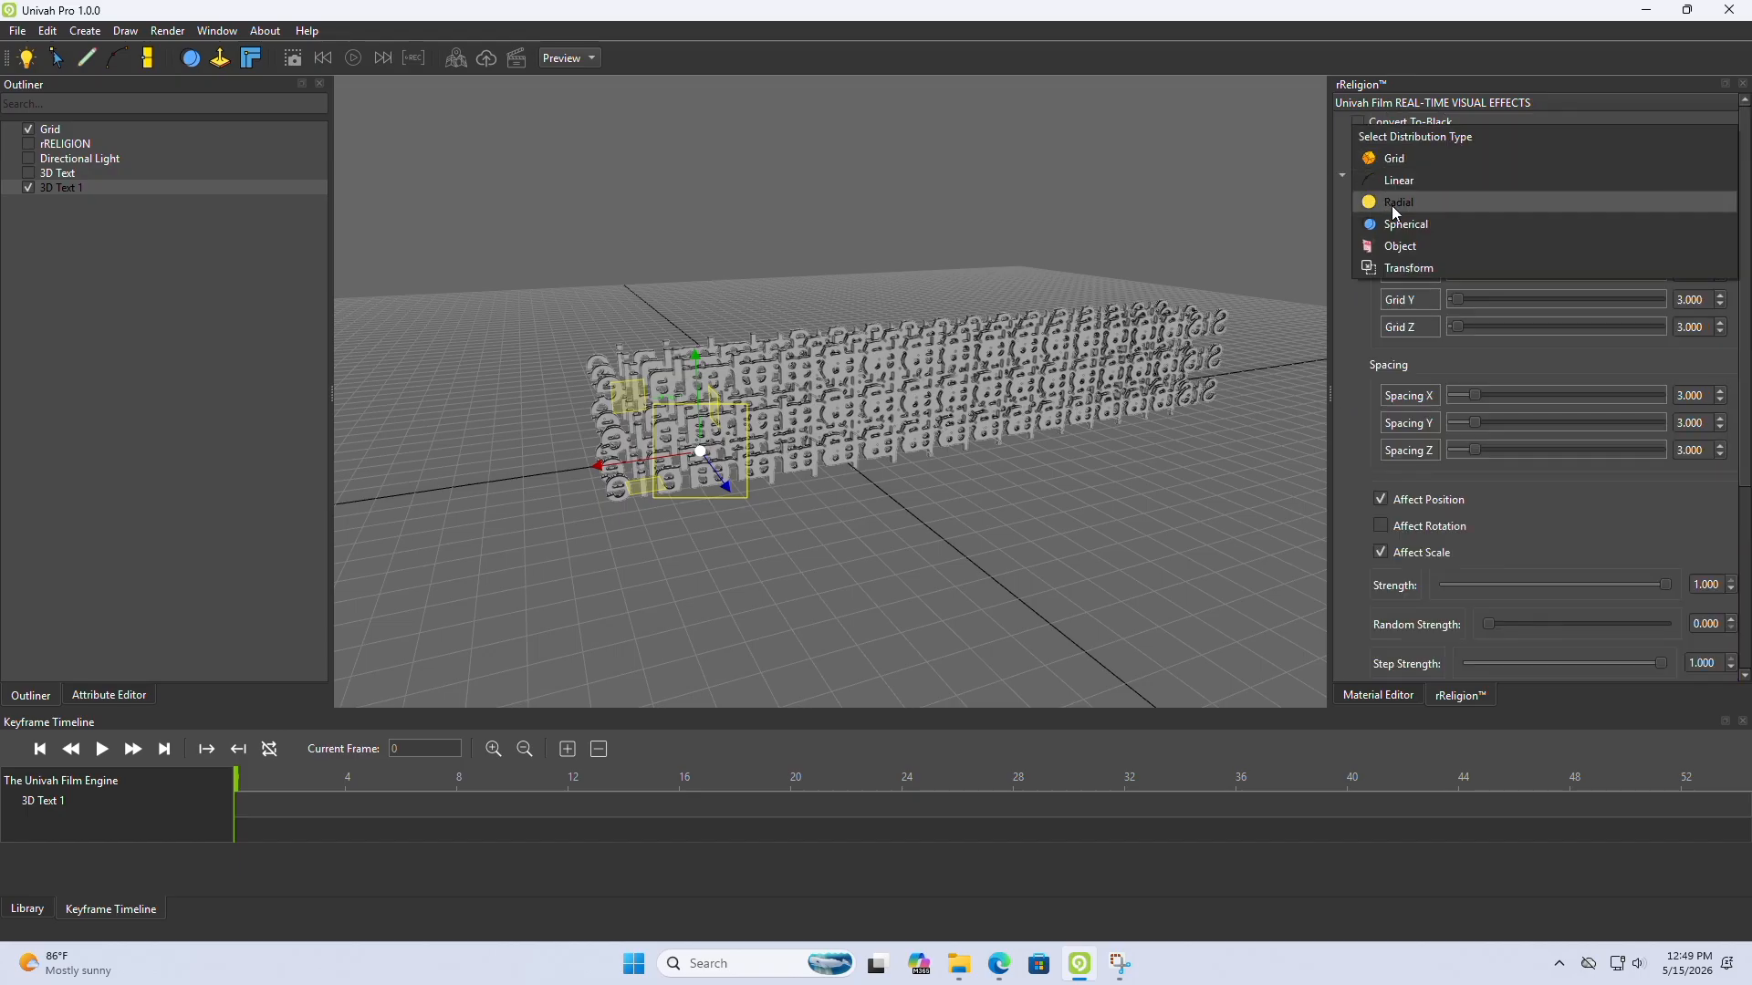
click(1396, 203)
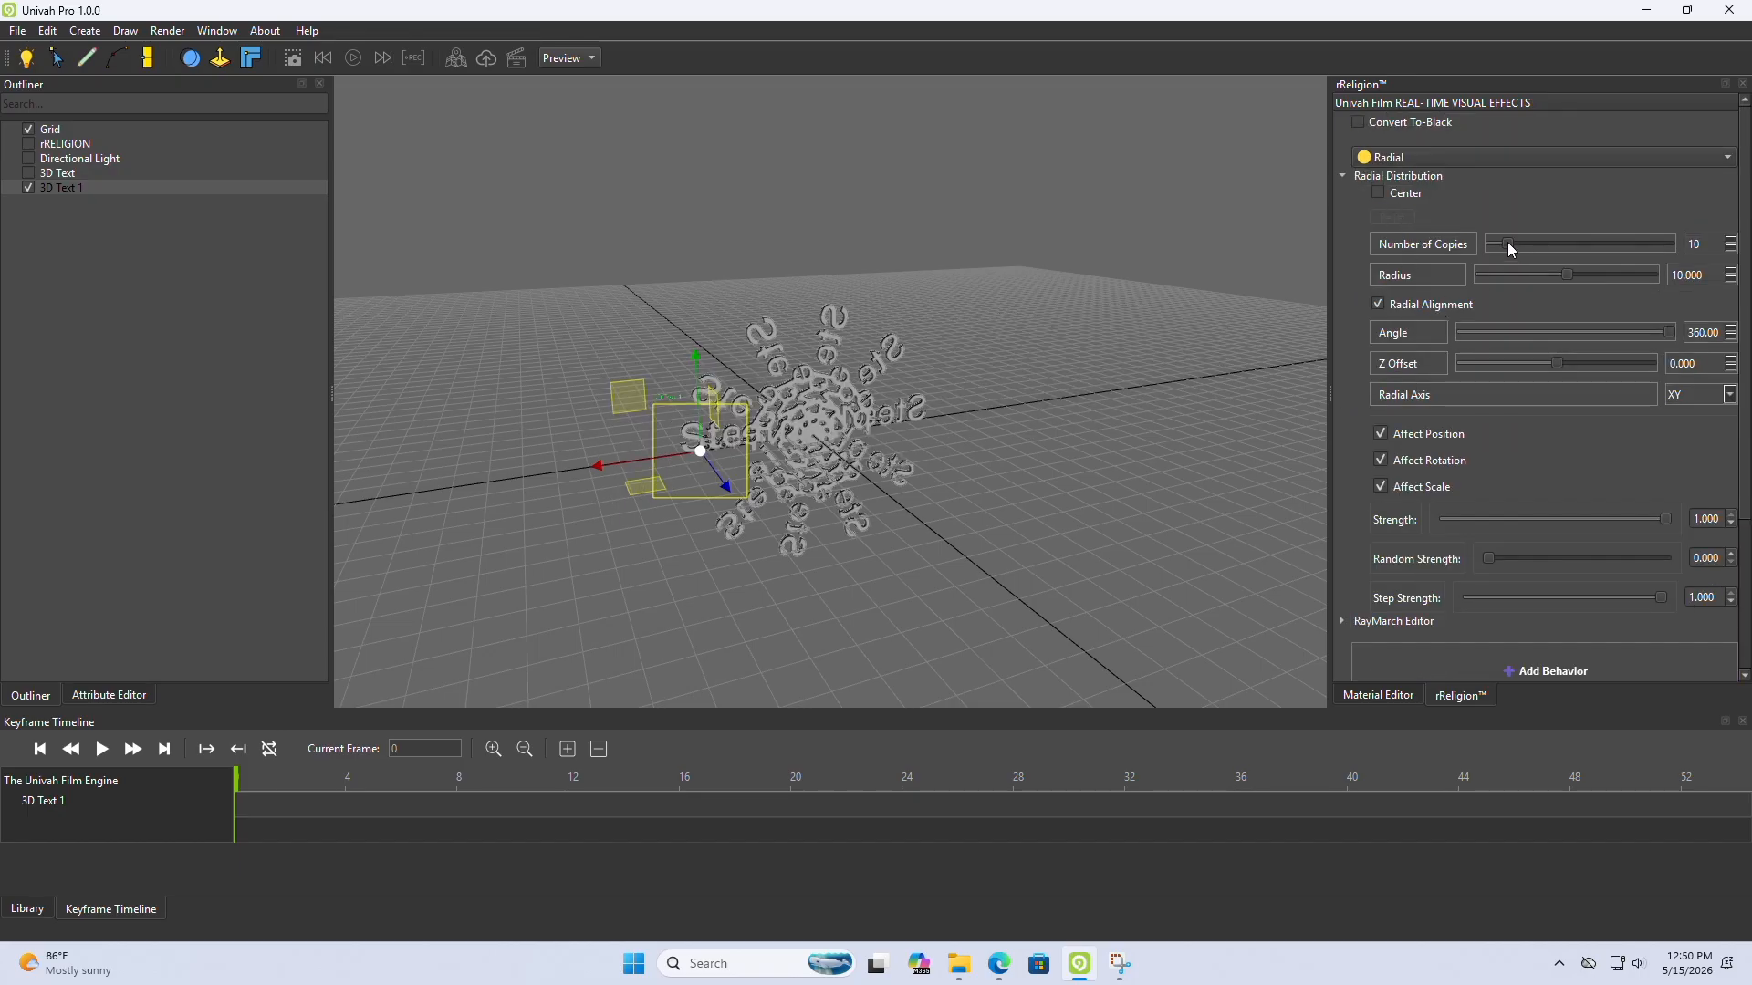
drag(1507, 243, 1640, 250)
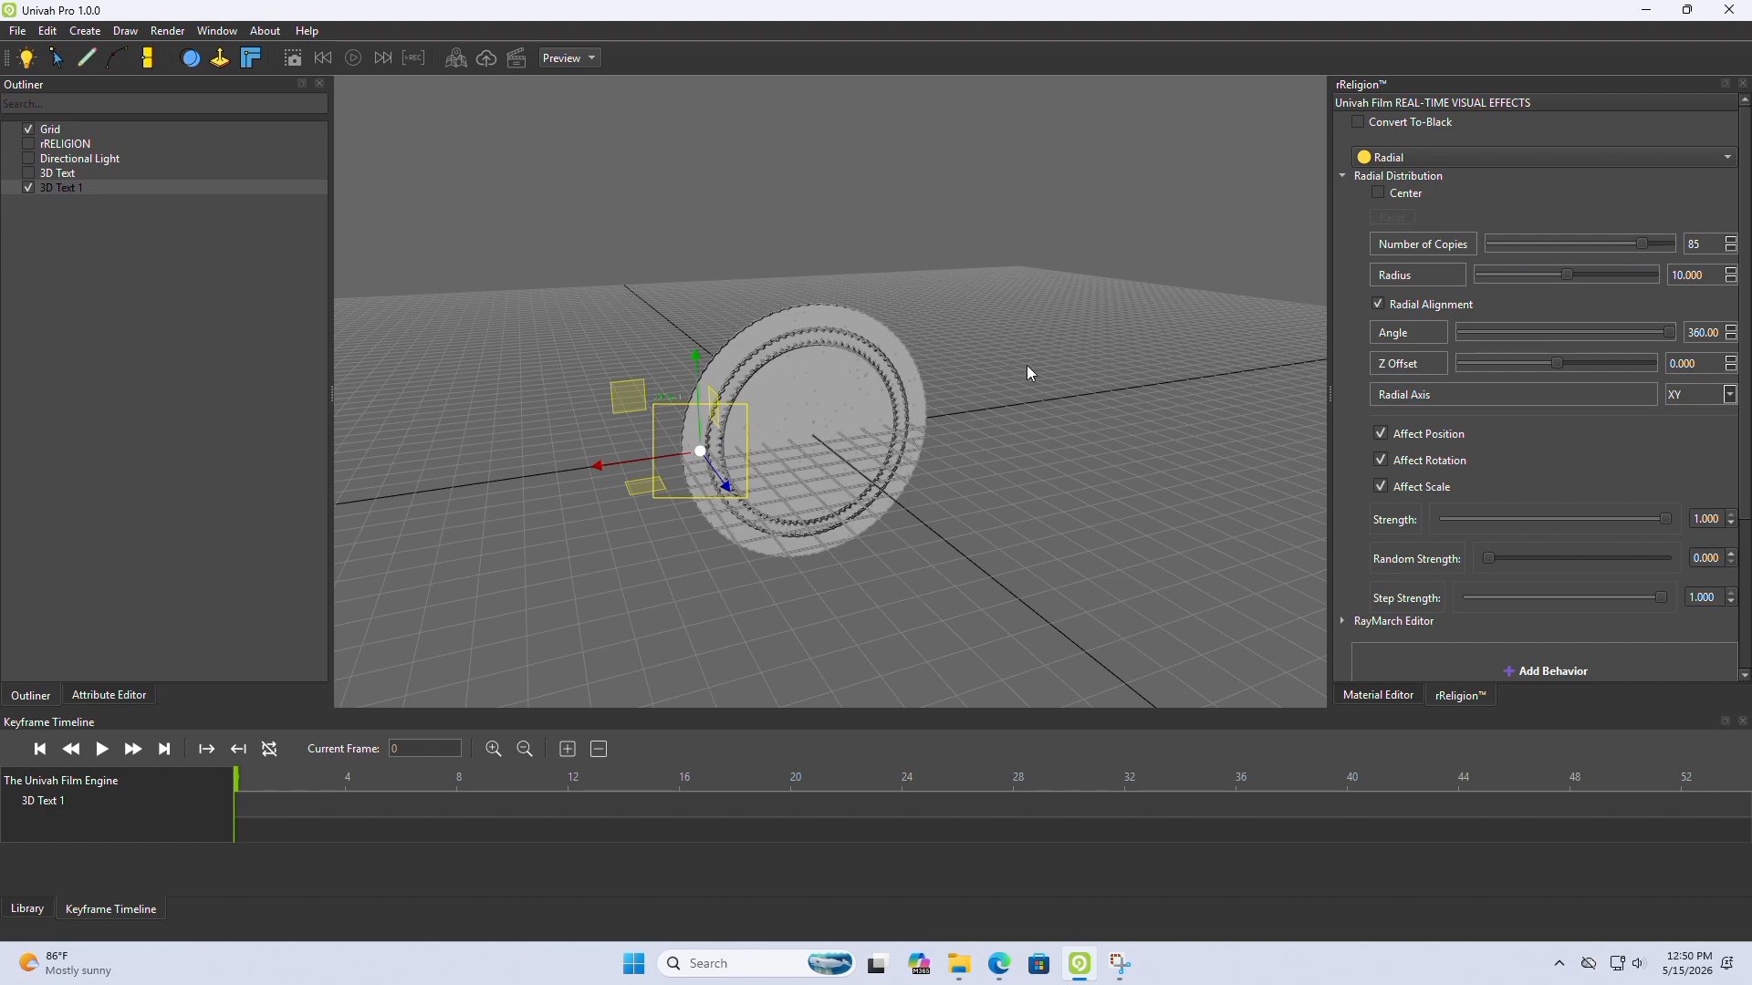
Step: Set the radial distribution to 31 copies with a radius of 18.41
middle_drag(1027, 367, 1068, 375)
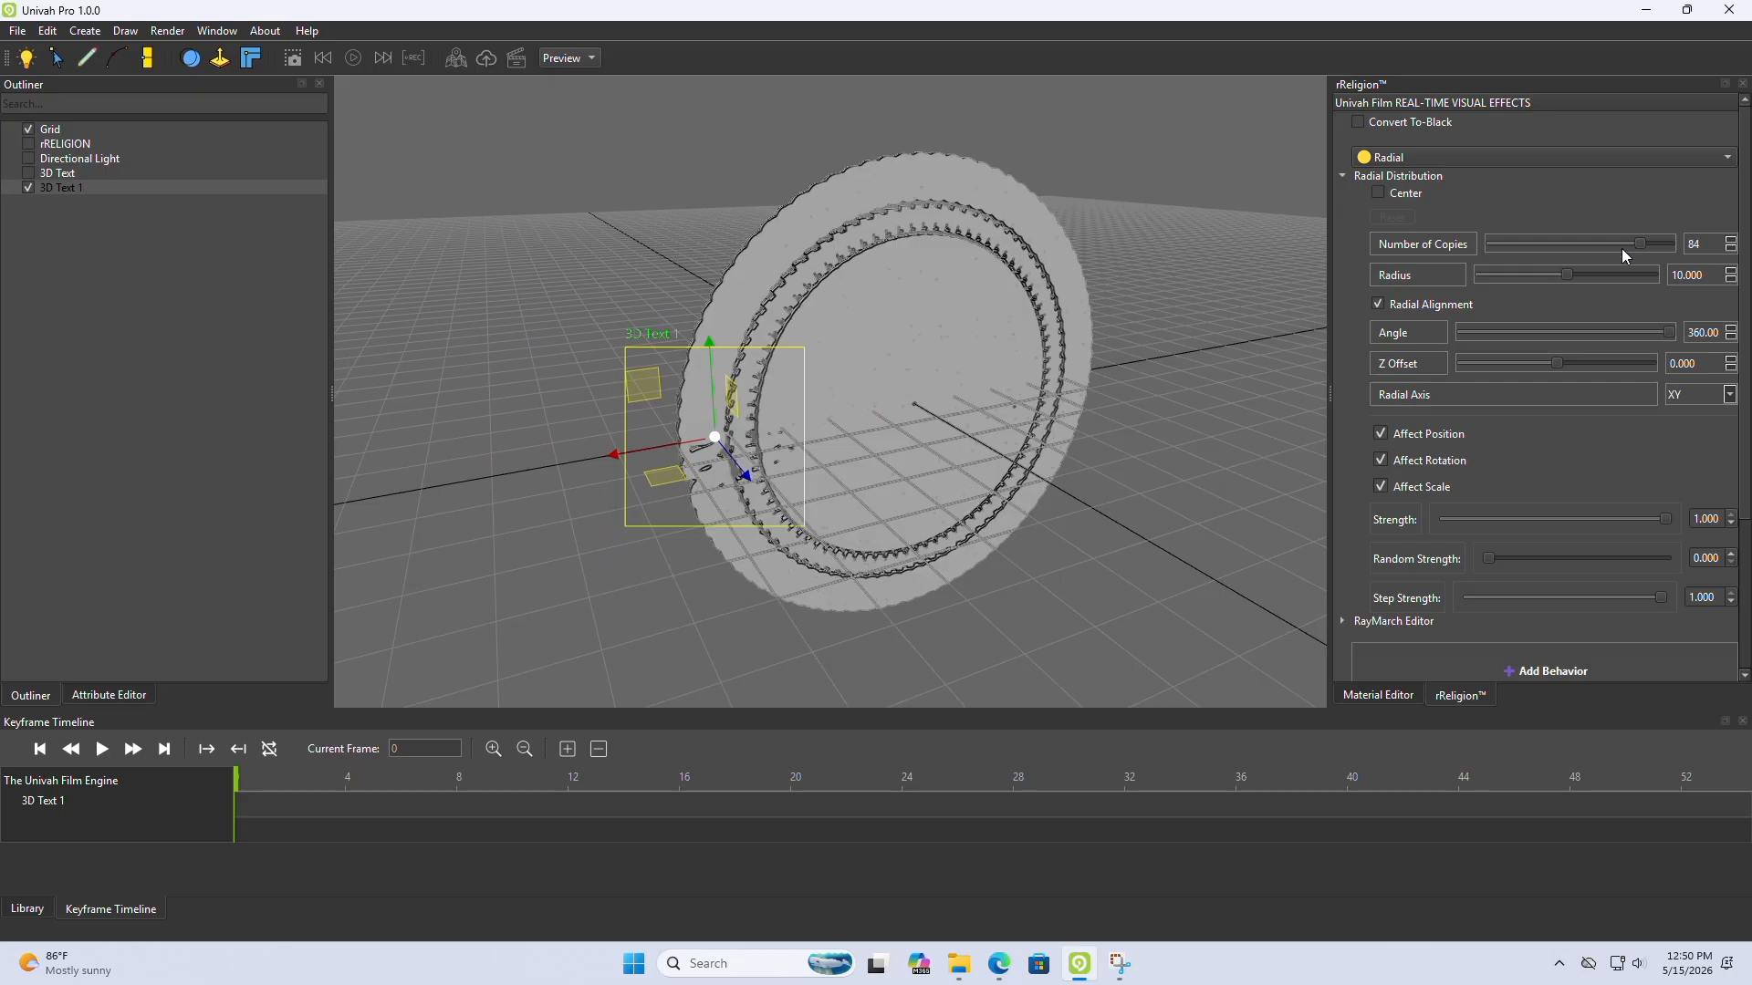
drag(1621, 250, 1638, 284)
scroll(1060, 348, down, 6)
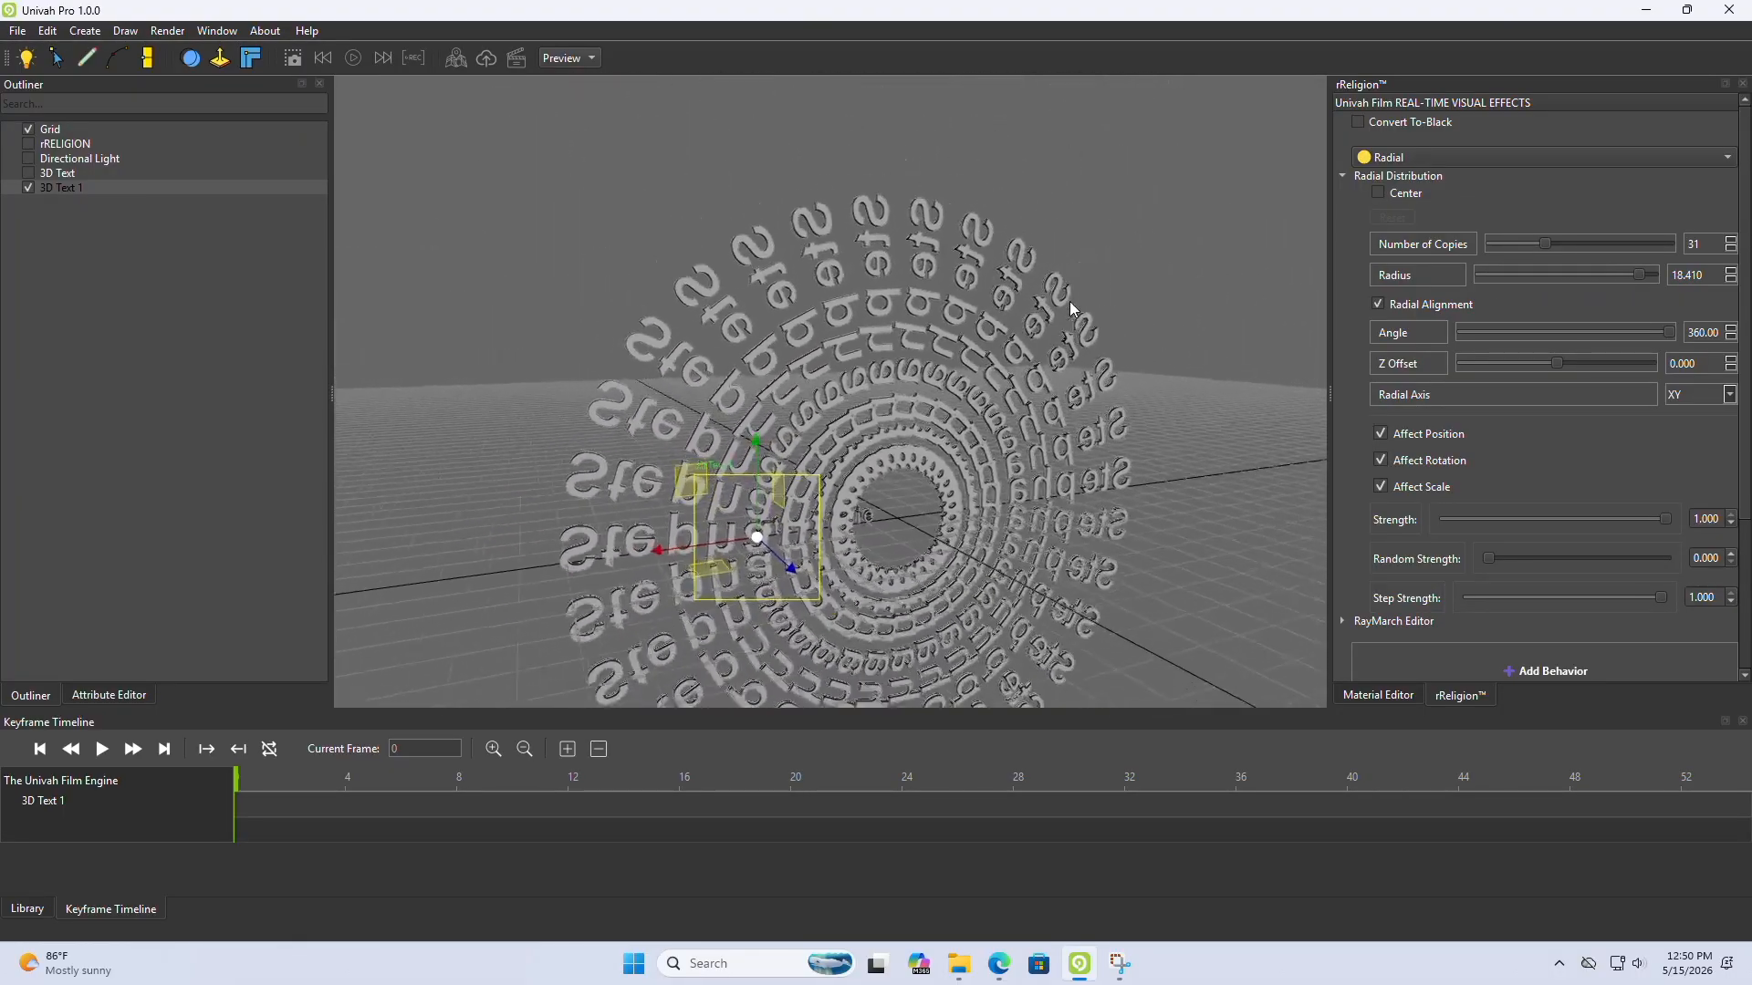
Step: Set the radial distribution's Z Offset to -60 and view the resulting spiral from another angle
scroll(1059, 342, up, 4)
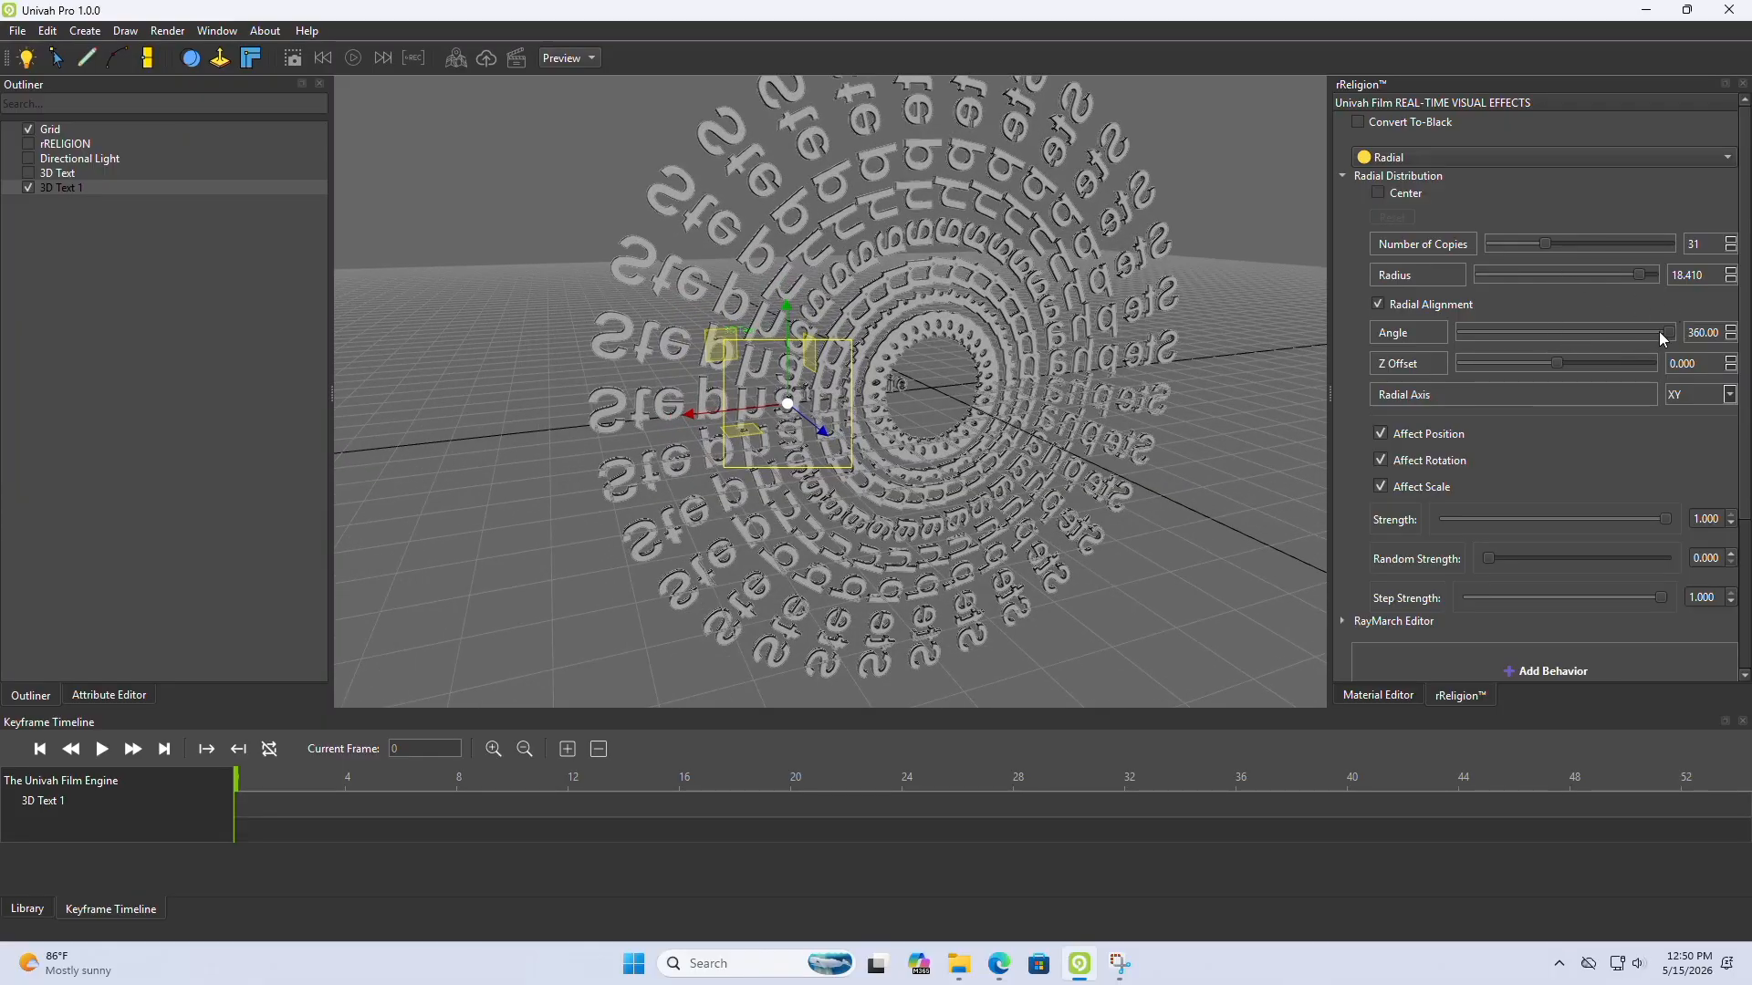
drag(1555, 363, 1449, 367)
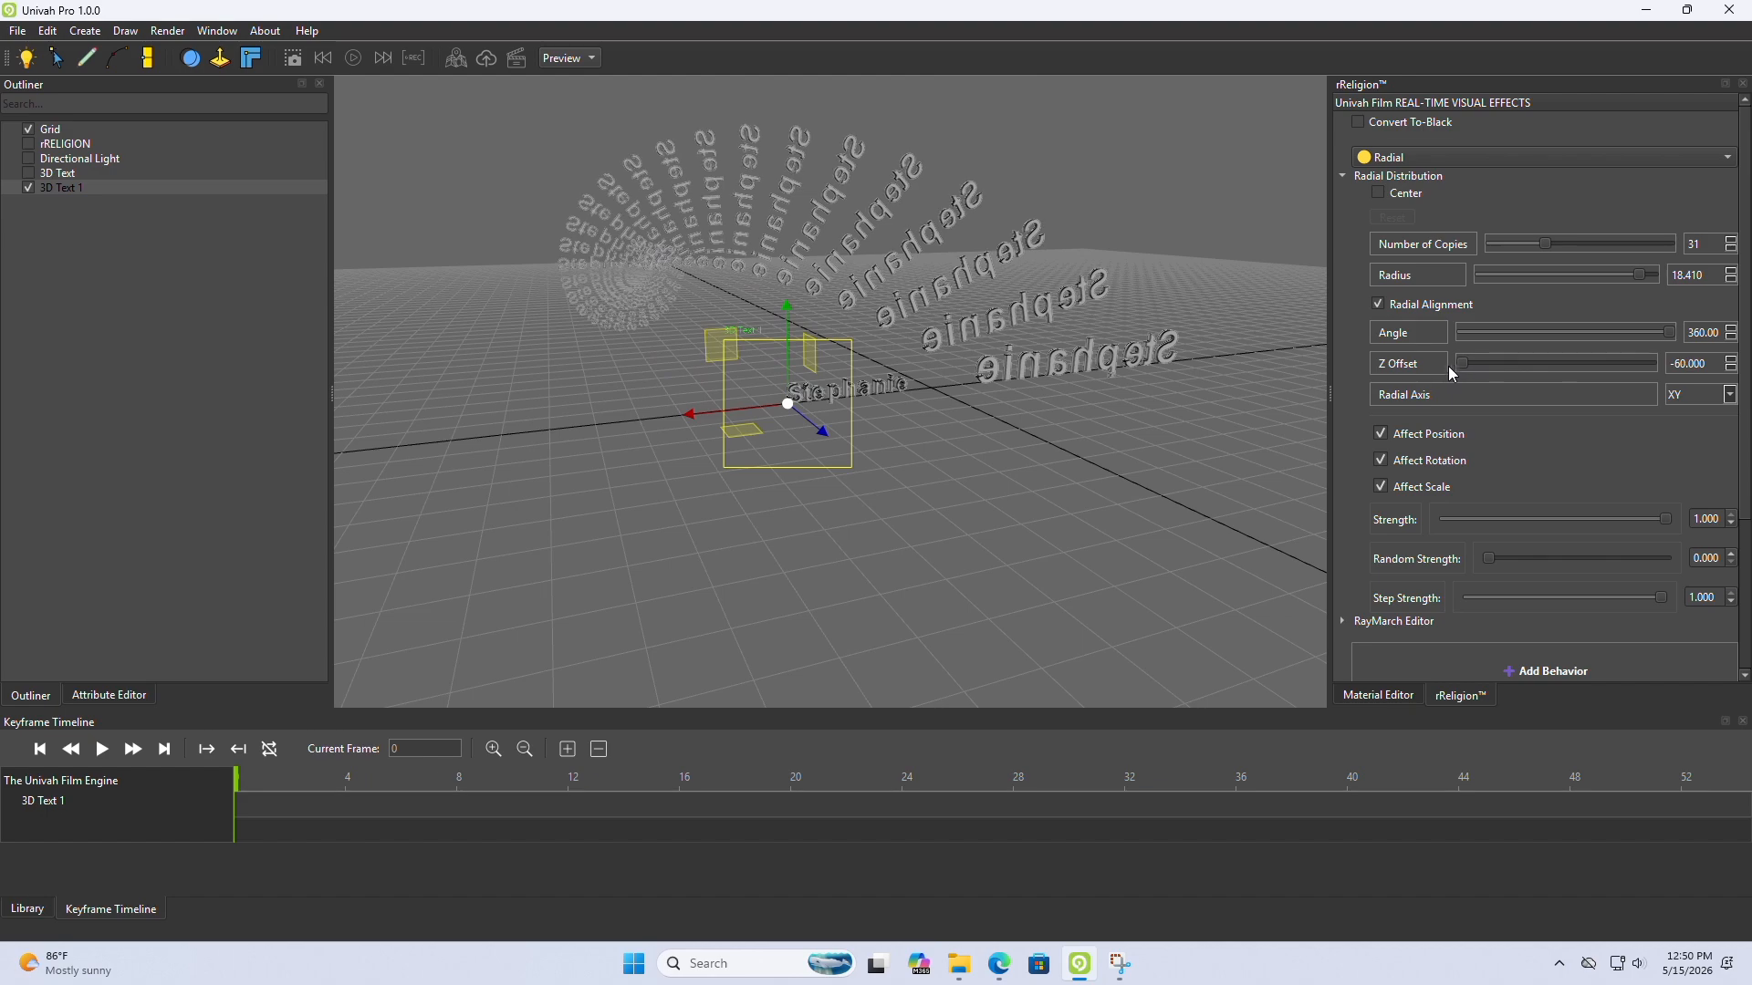
middle_drag(1151, 366, 1015, 361)
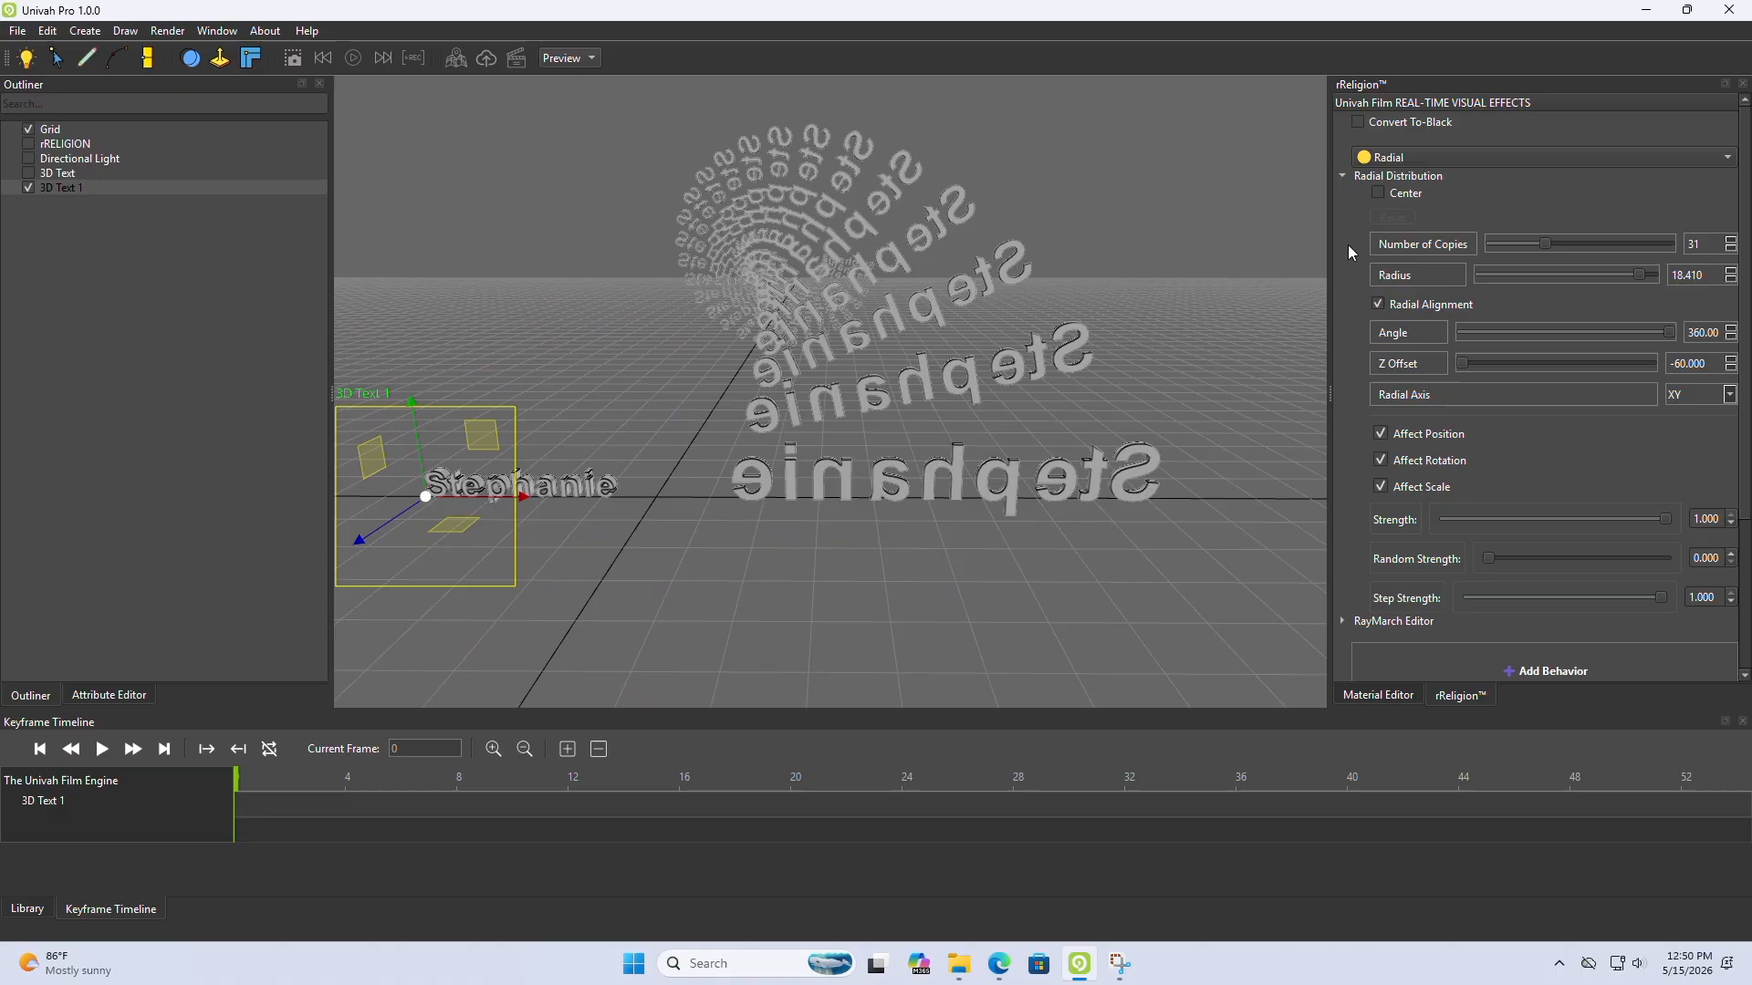
Step: Switch the name text's copies to the Transform effector and set its Y rotation to -72
click(1443, 160)
click(1416, 225)
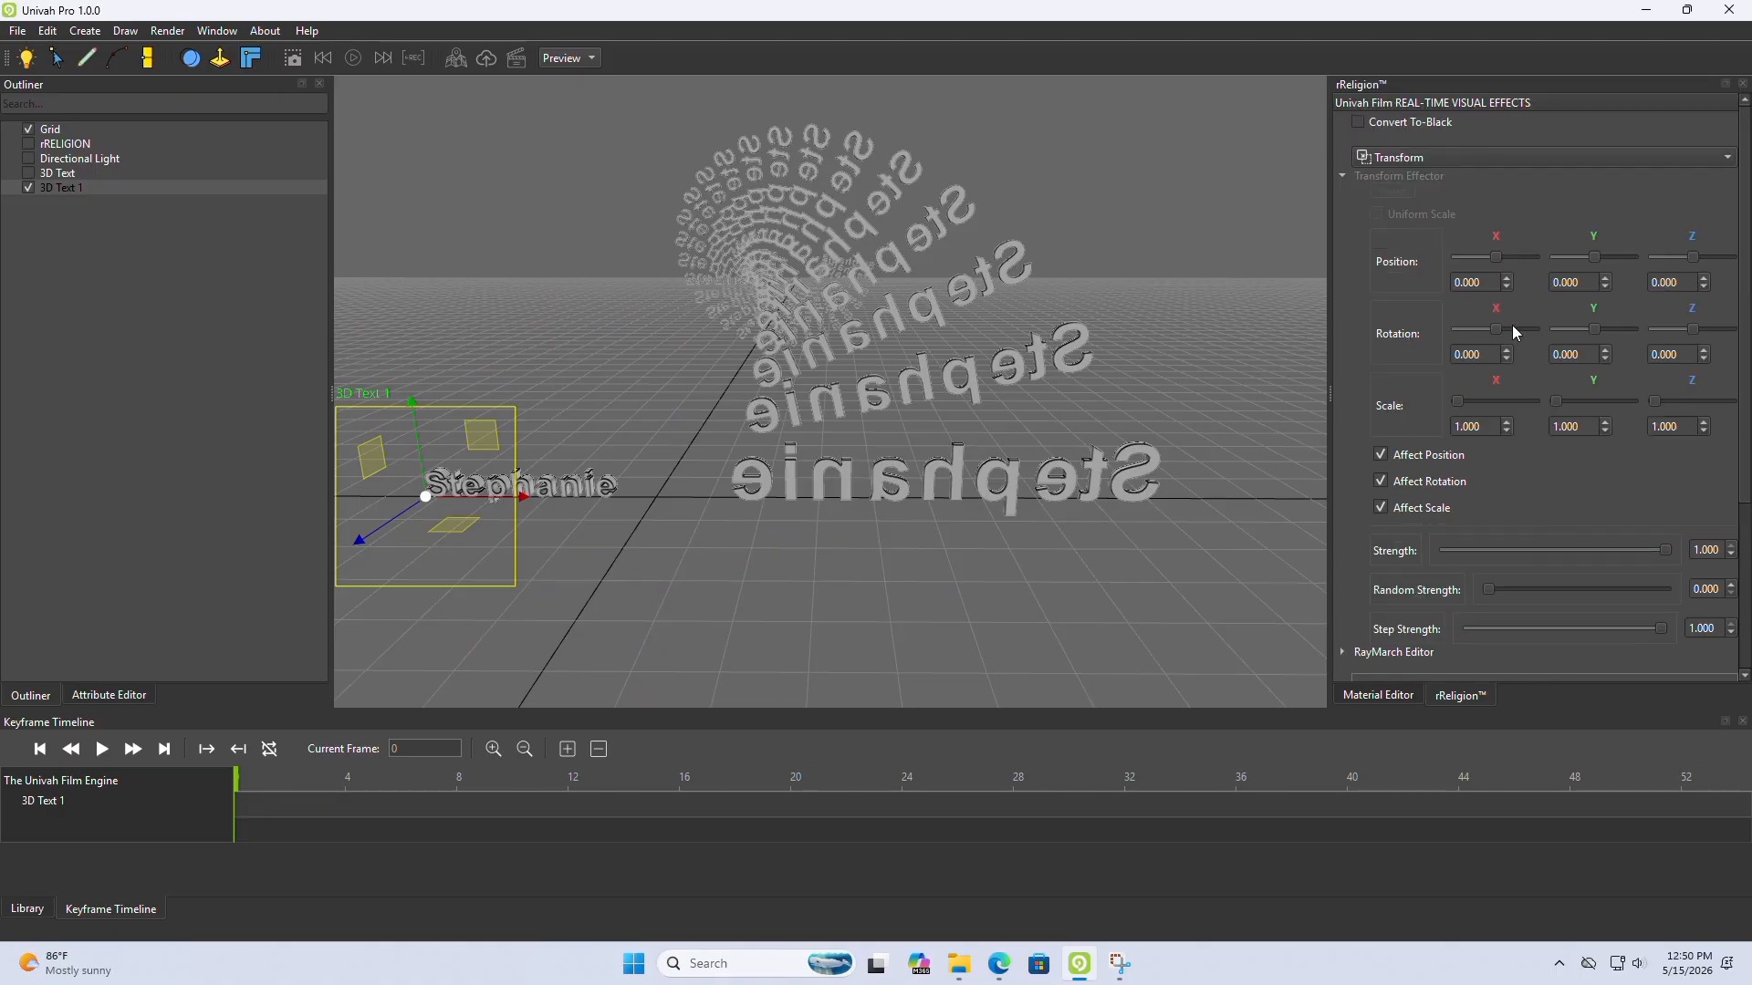
scroll(1589, 331, down, 9)
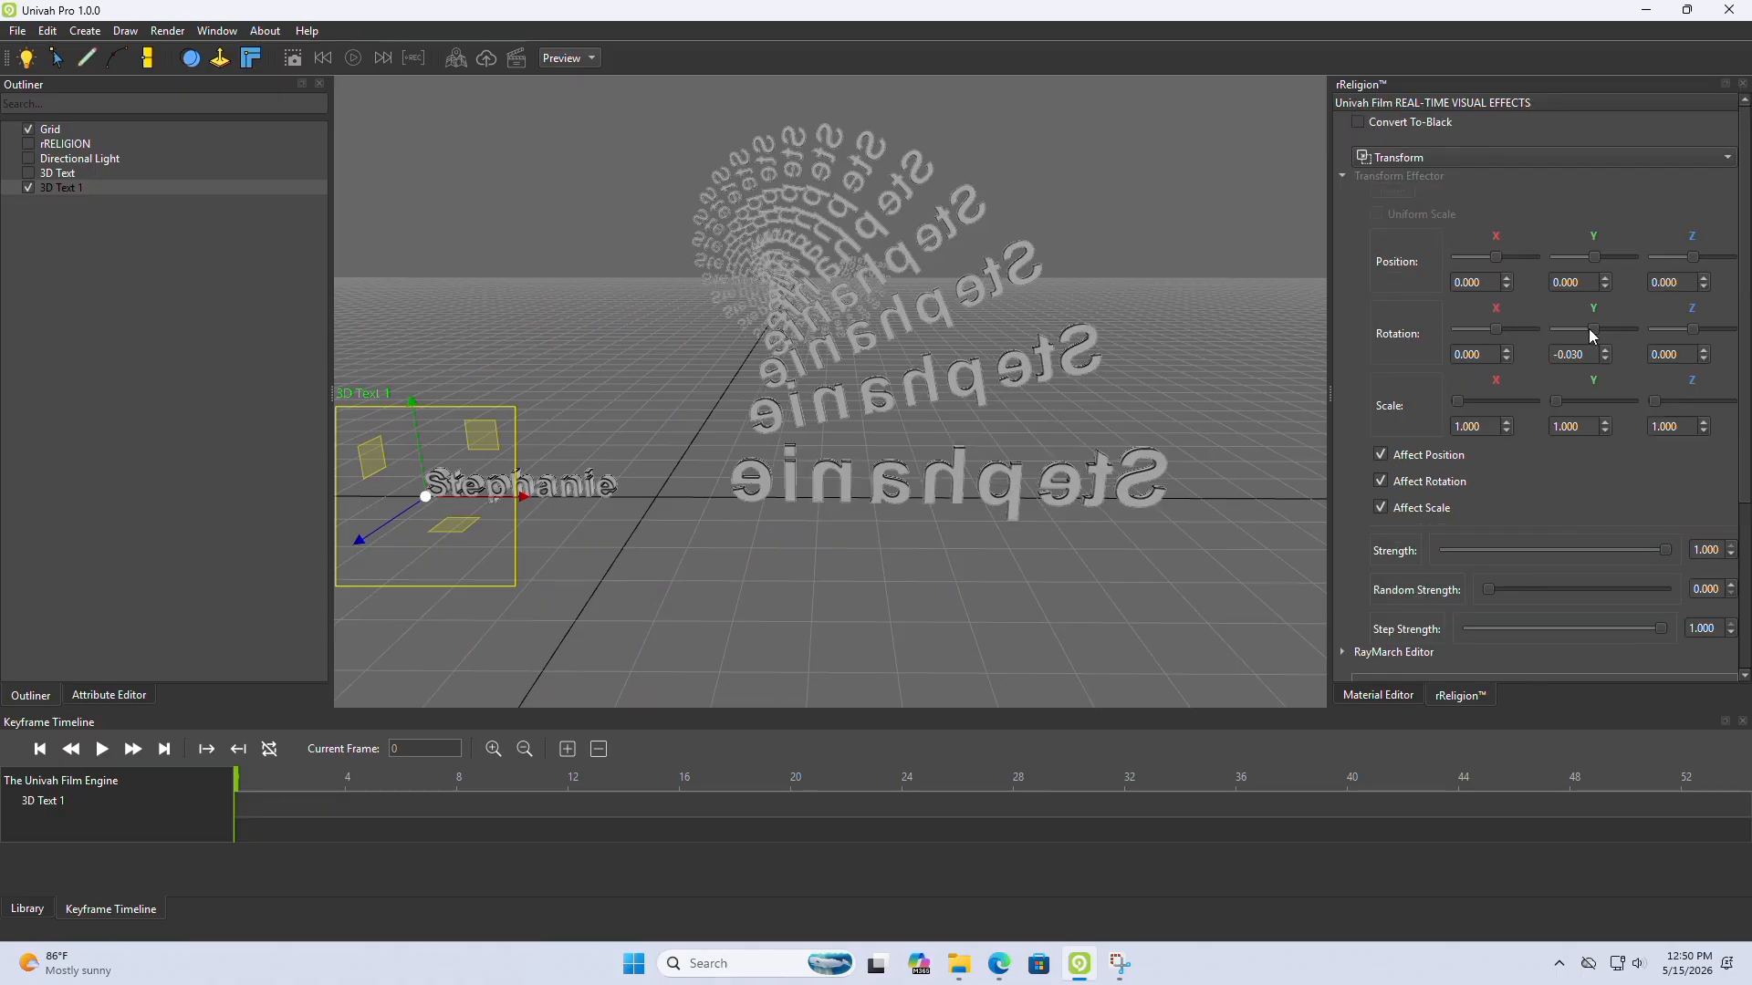
scroll(1592, 330, down, 20)
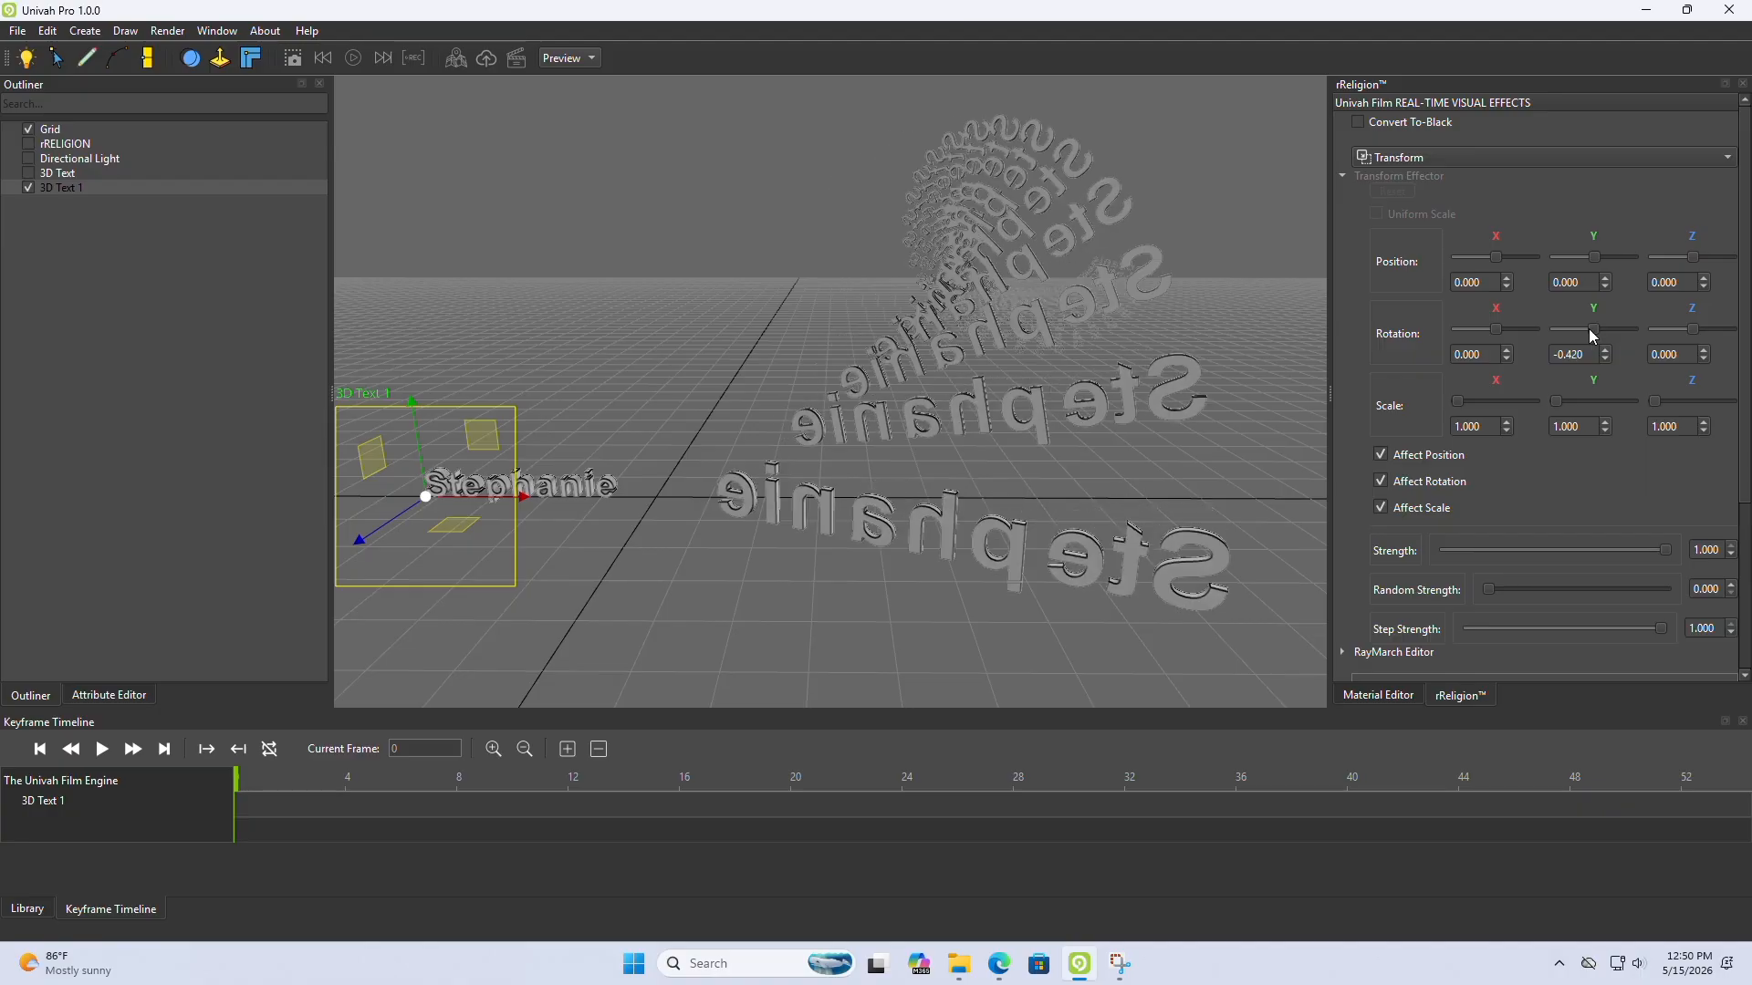
drag(1592, 335, 1588, 335)
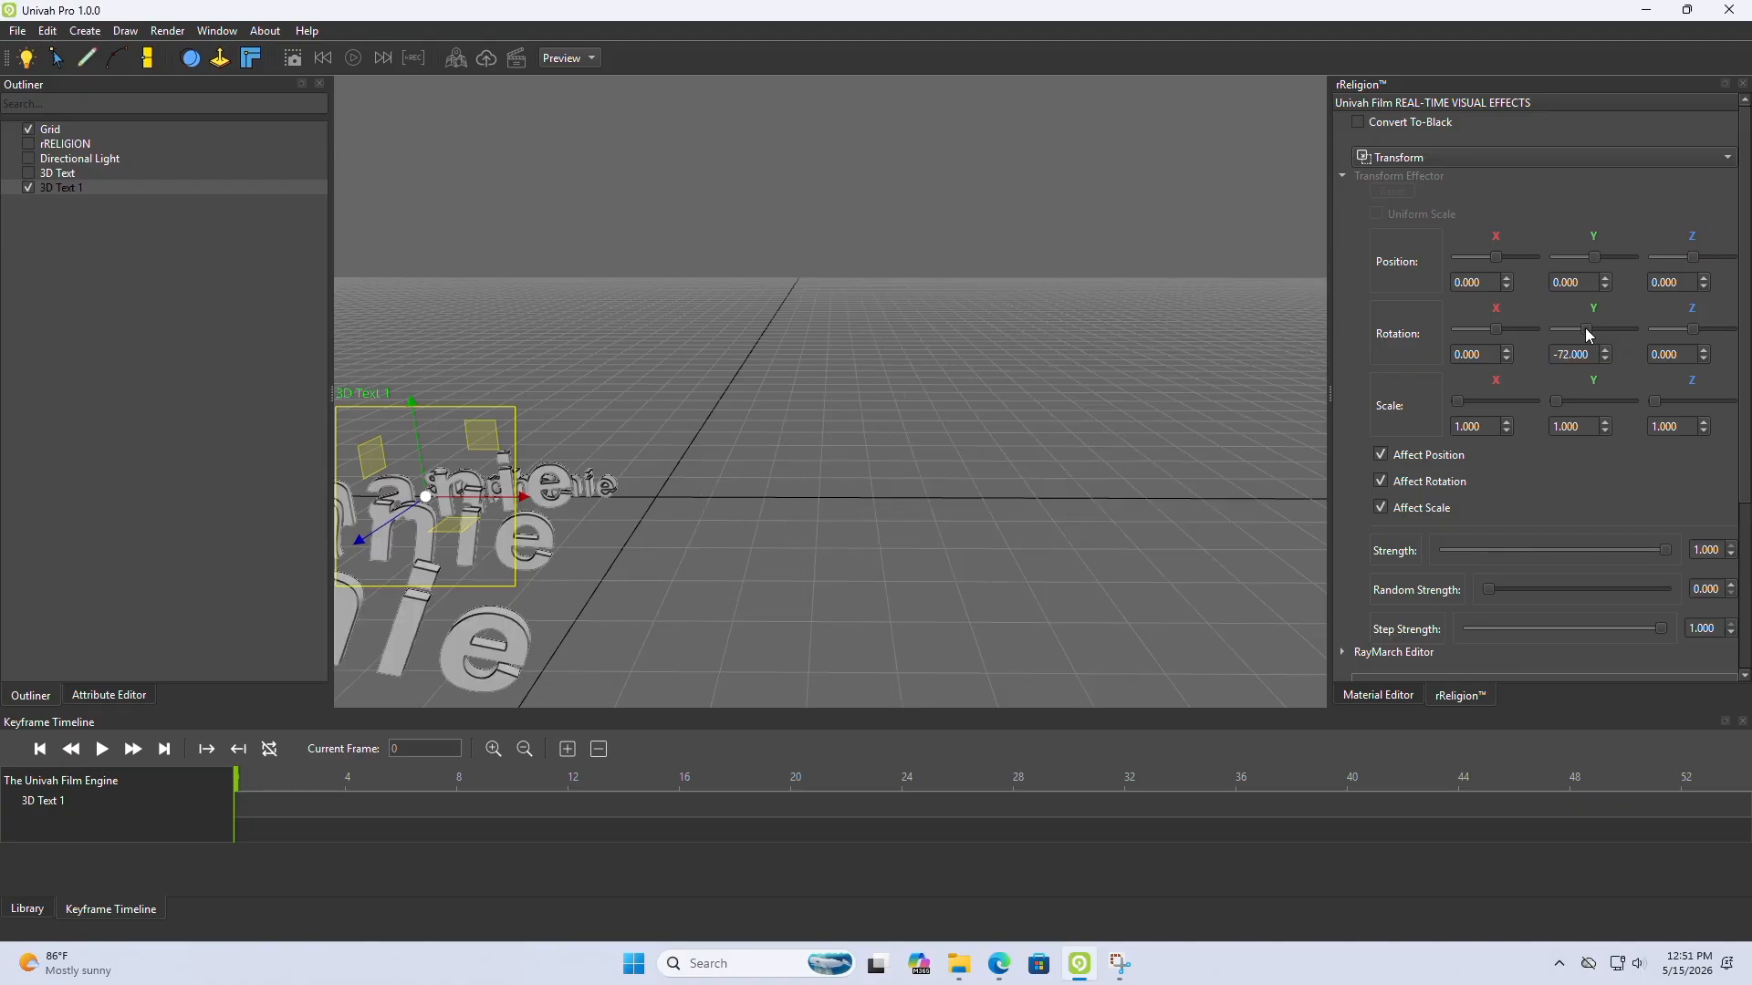
Step: Fine-tune the Transform effector's Y rotation to -97.363 while viewing the copies from several angles
right_drag(1096, 383, 1096, 380)
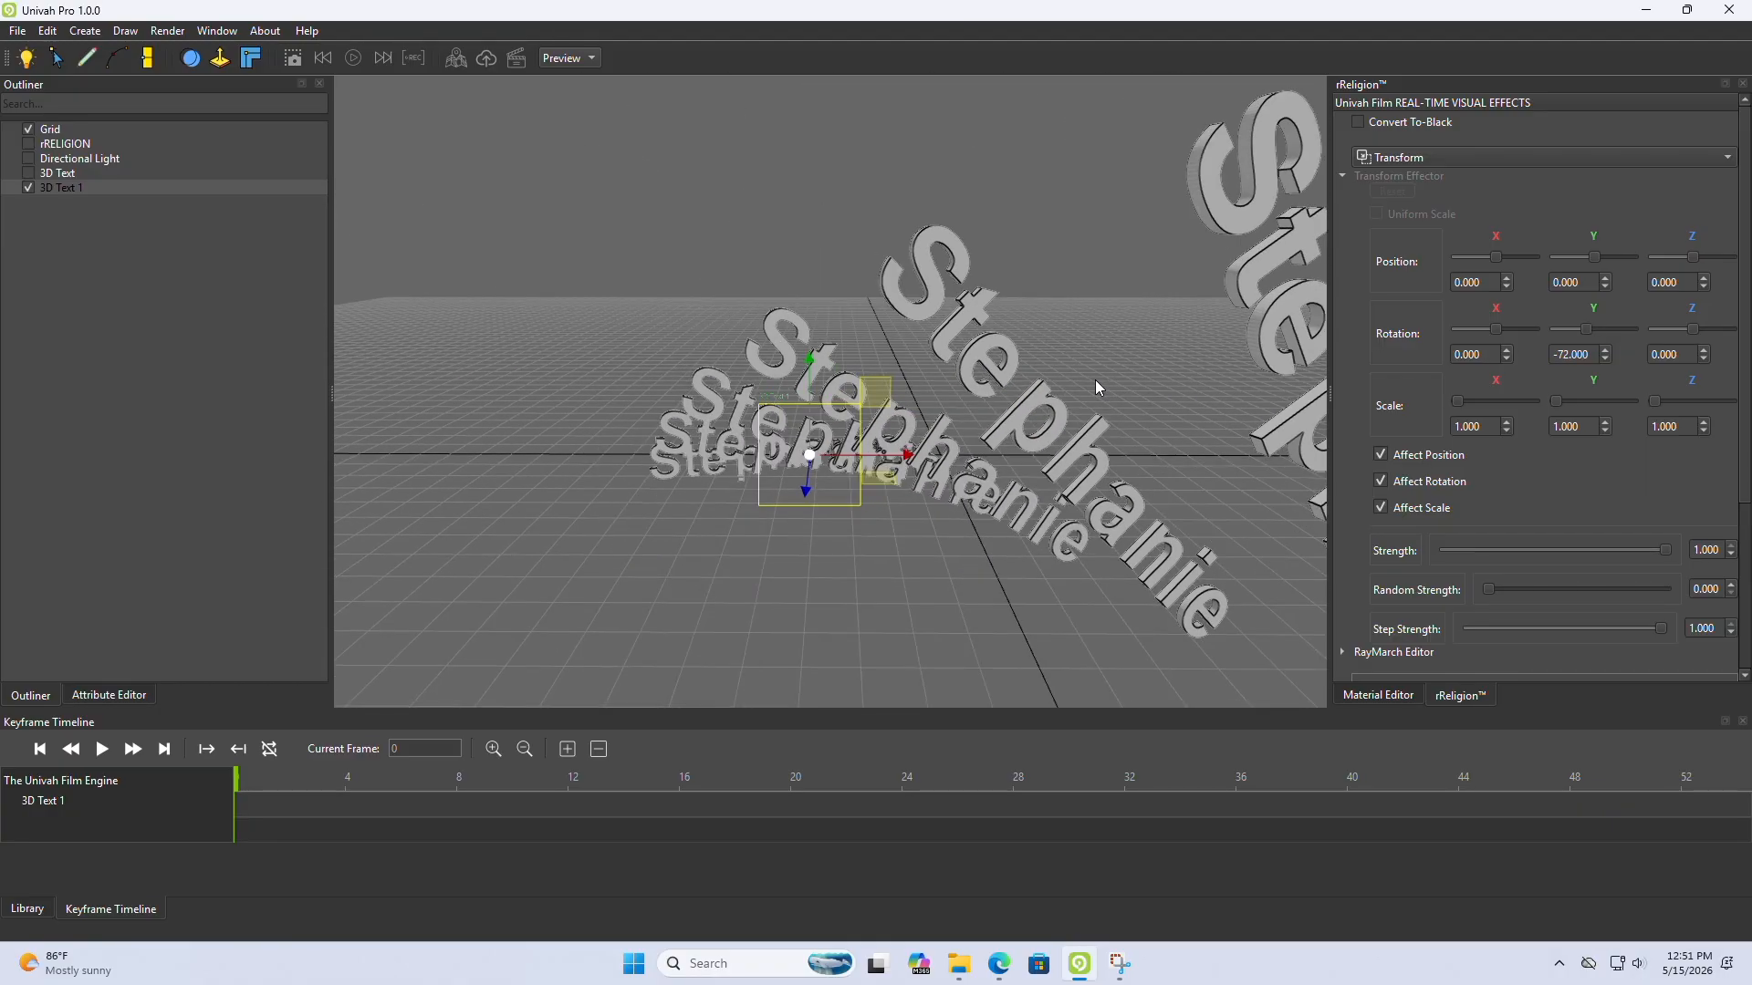
drag(1584, 331, 1581, 331)
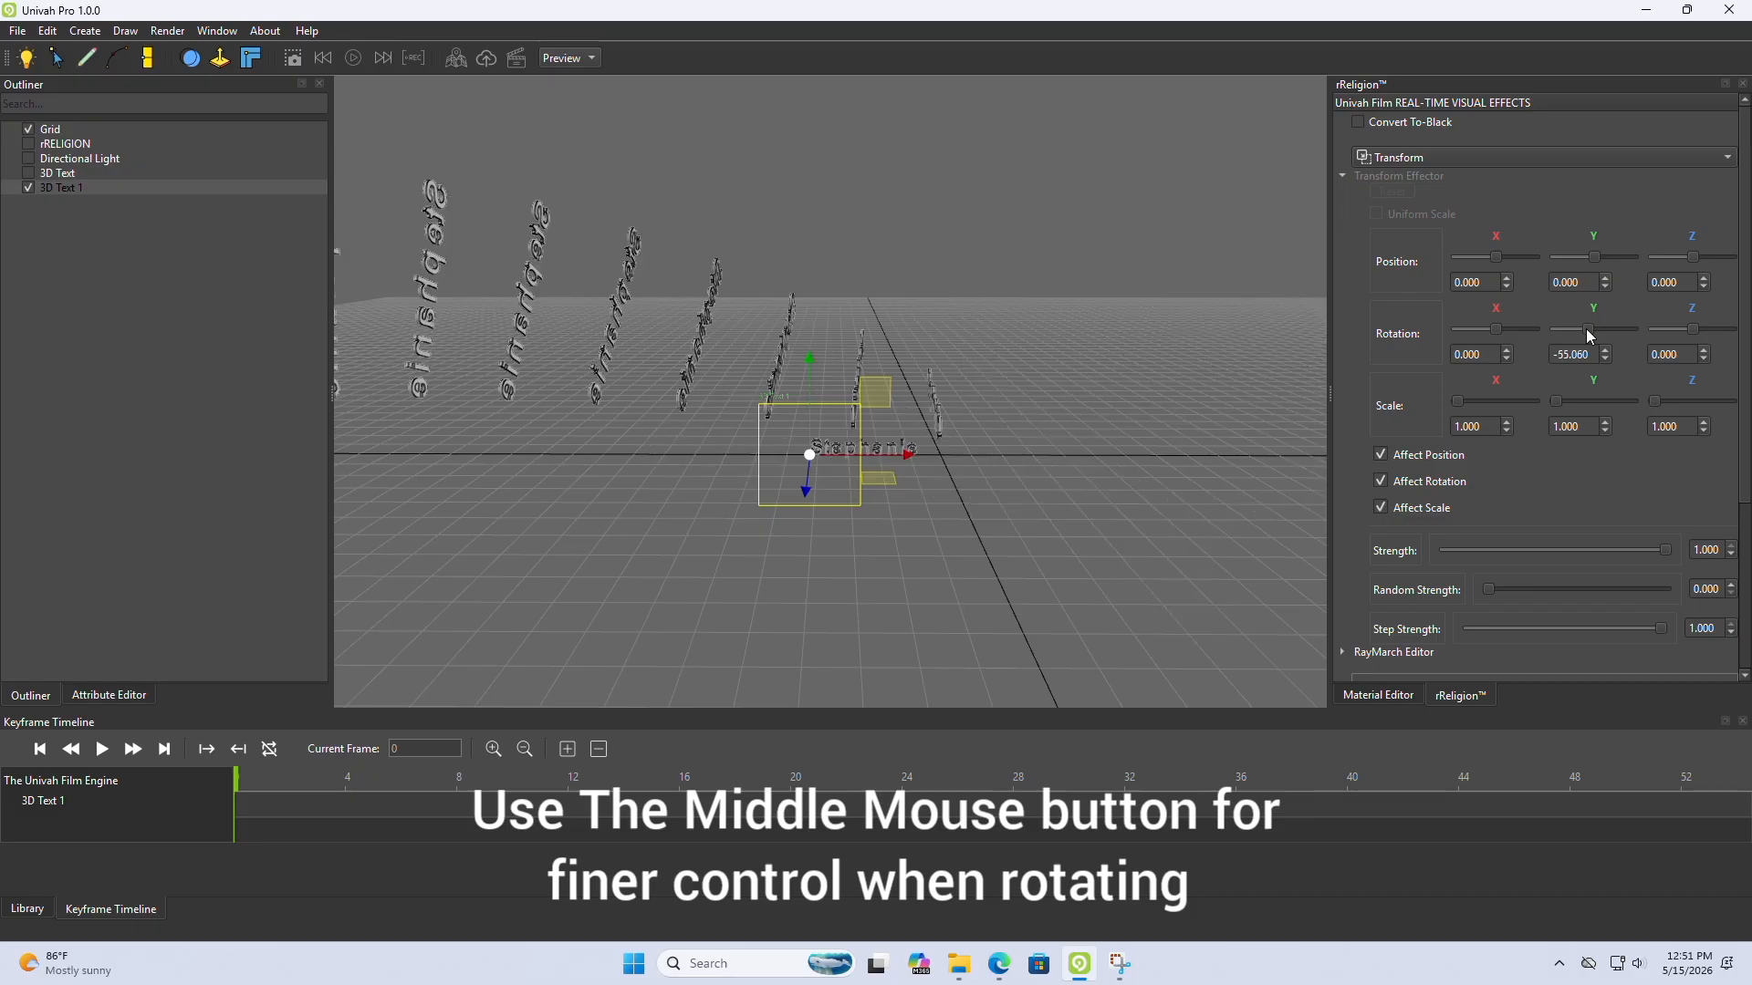
scroll(1581, 331, up, 15)
scroll(1578, 358, up, 4)
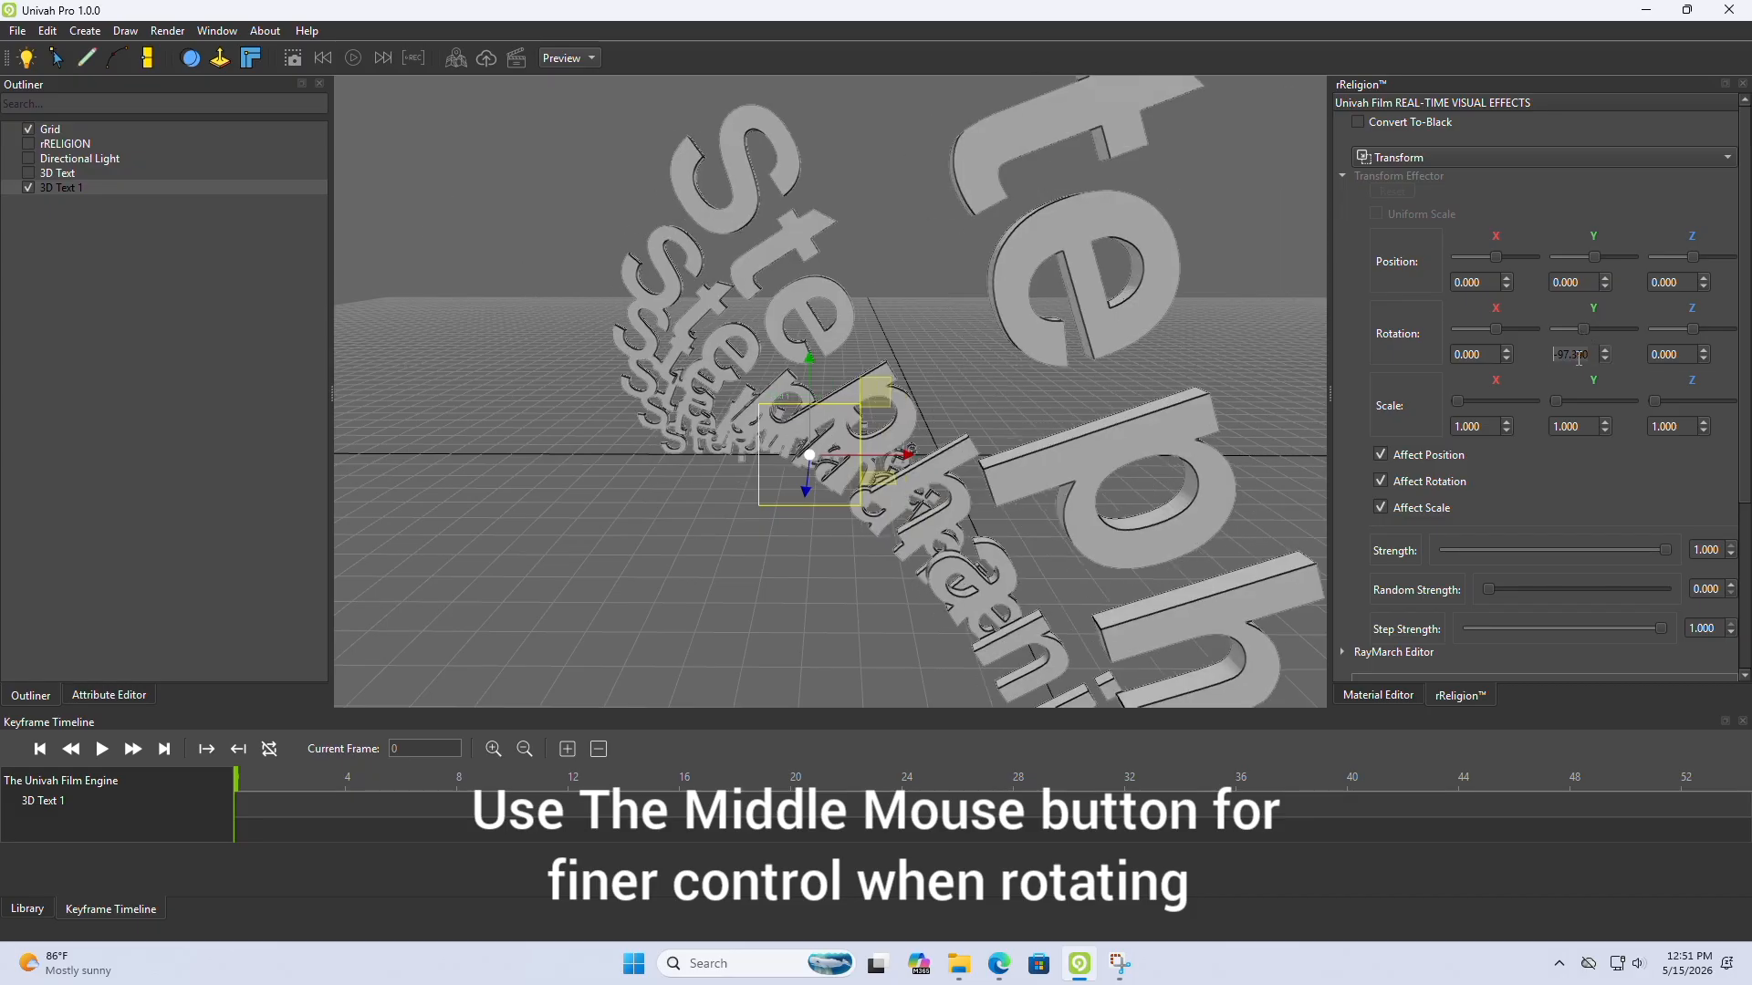
scroll(1578, 358, up, 10)
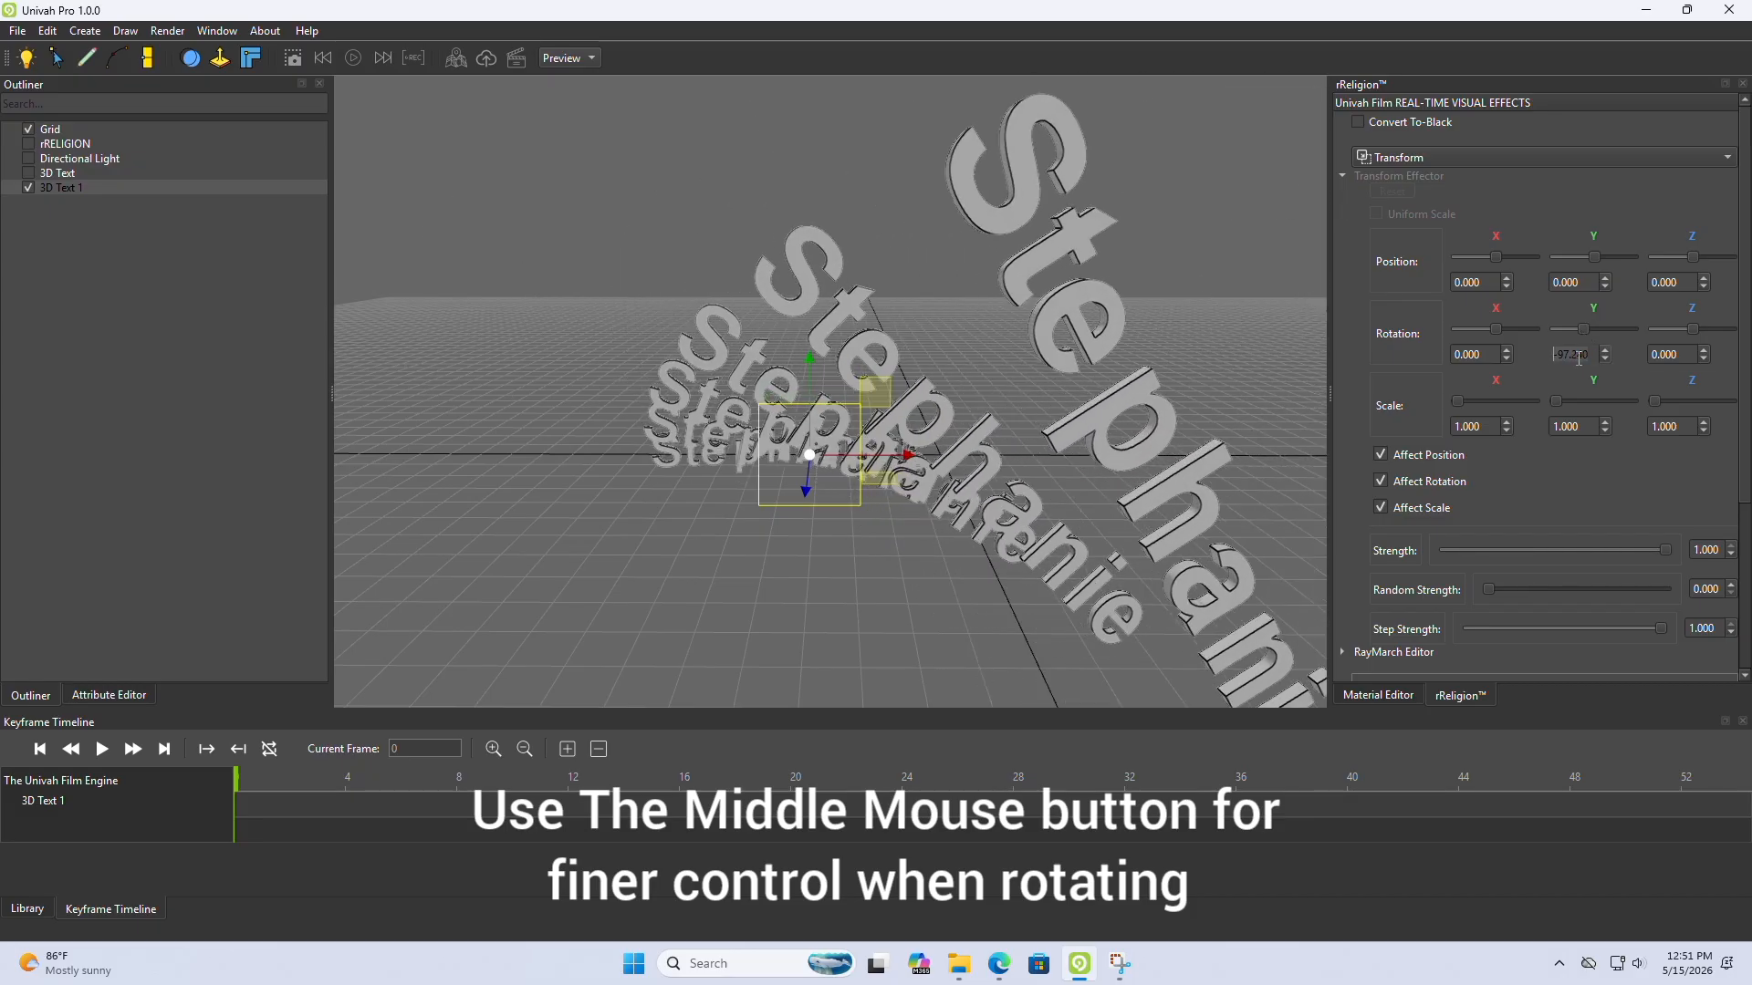
scroll(1578, 357, up, 10)
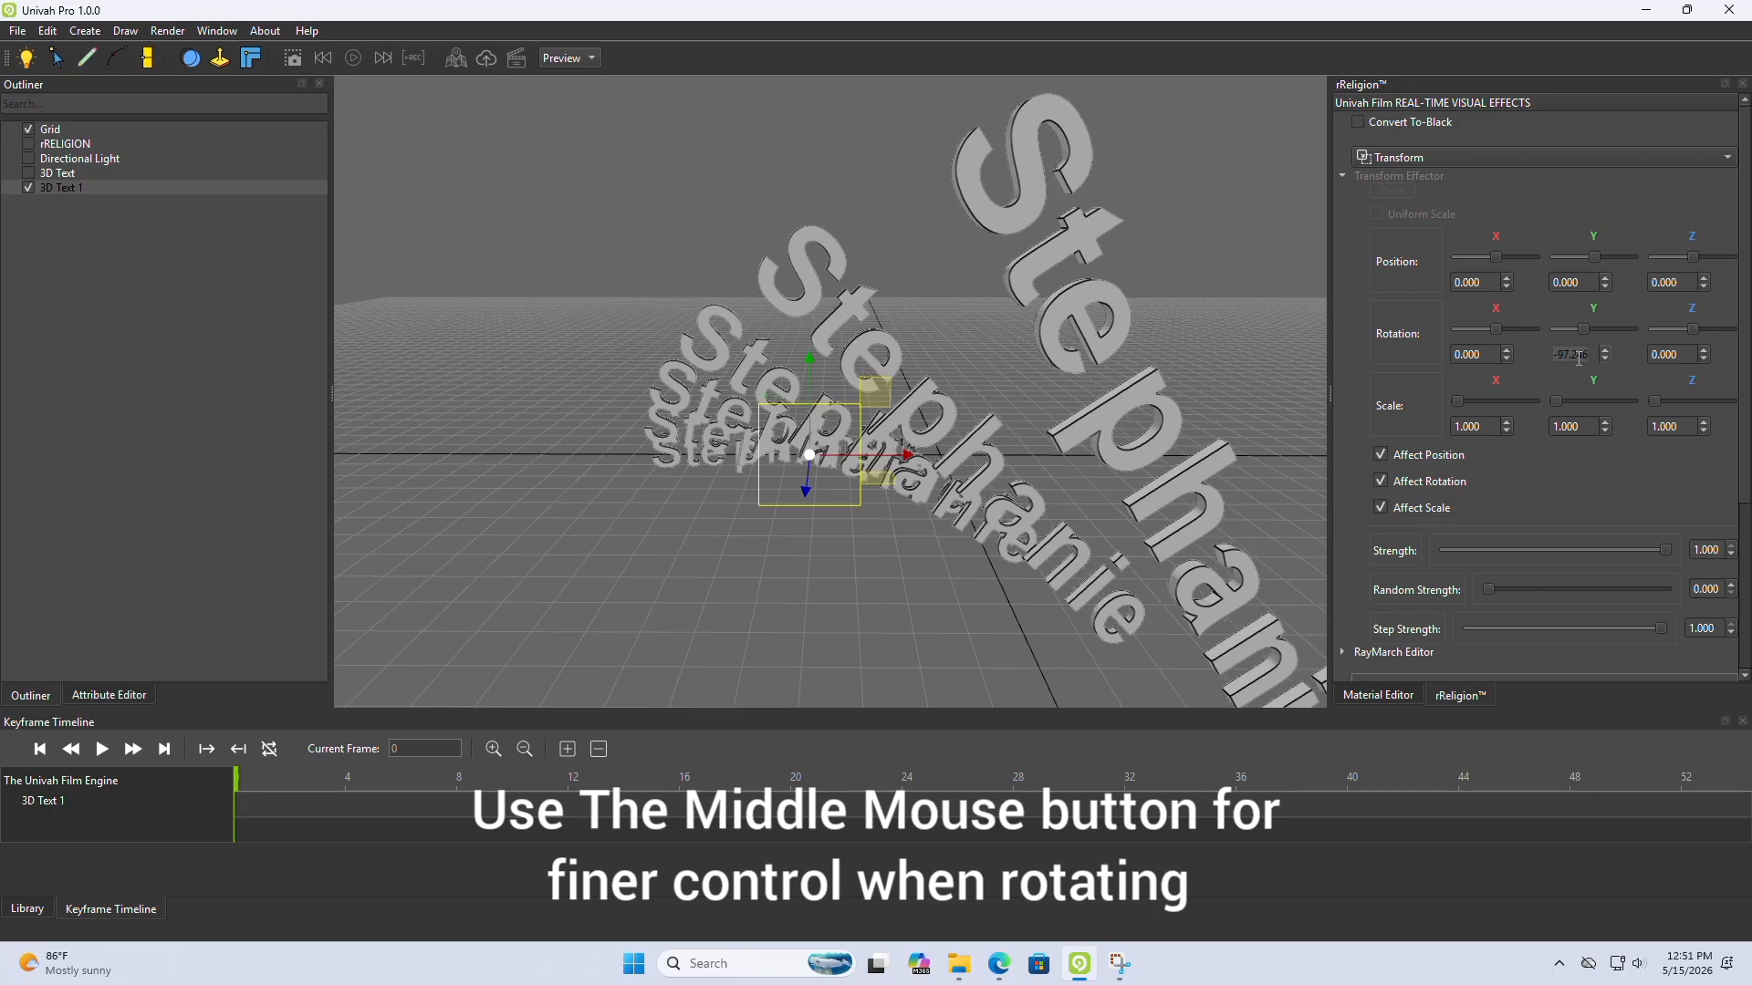
scroll(1578, 358, up, 10)
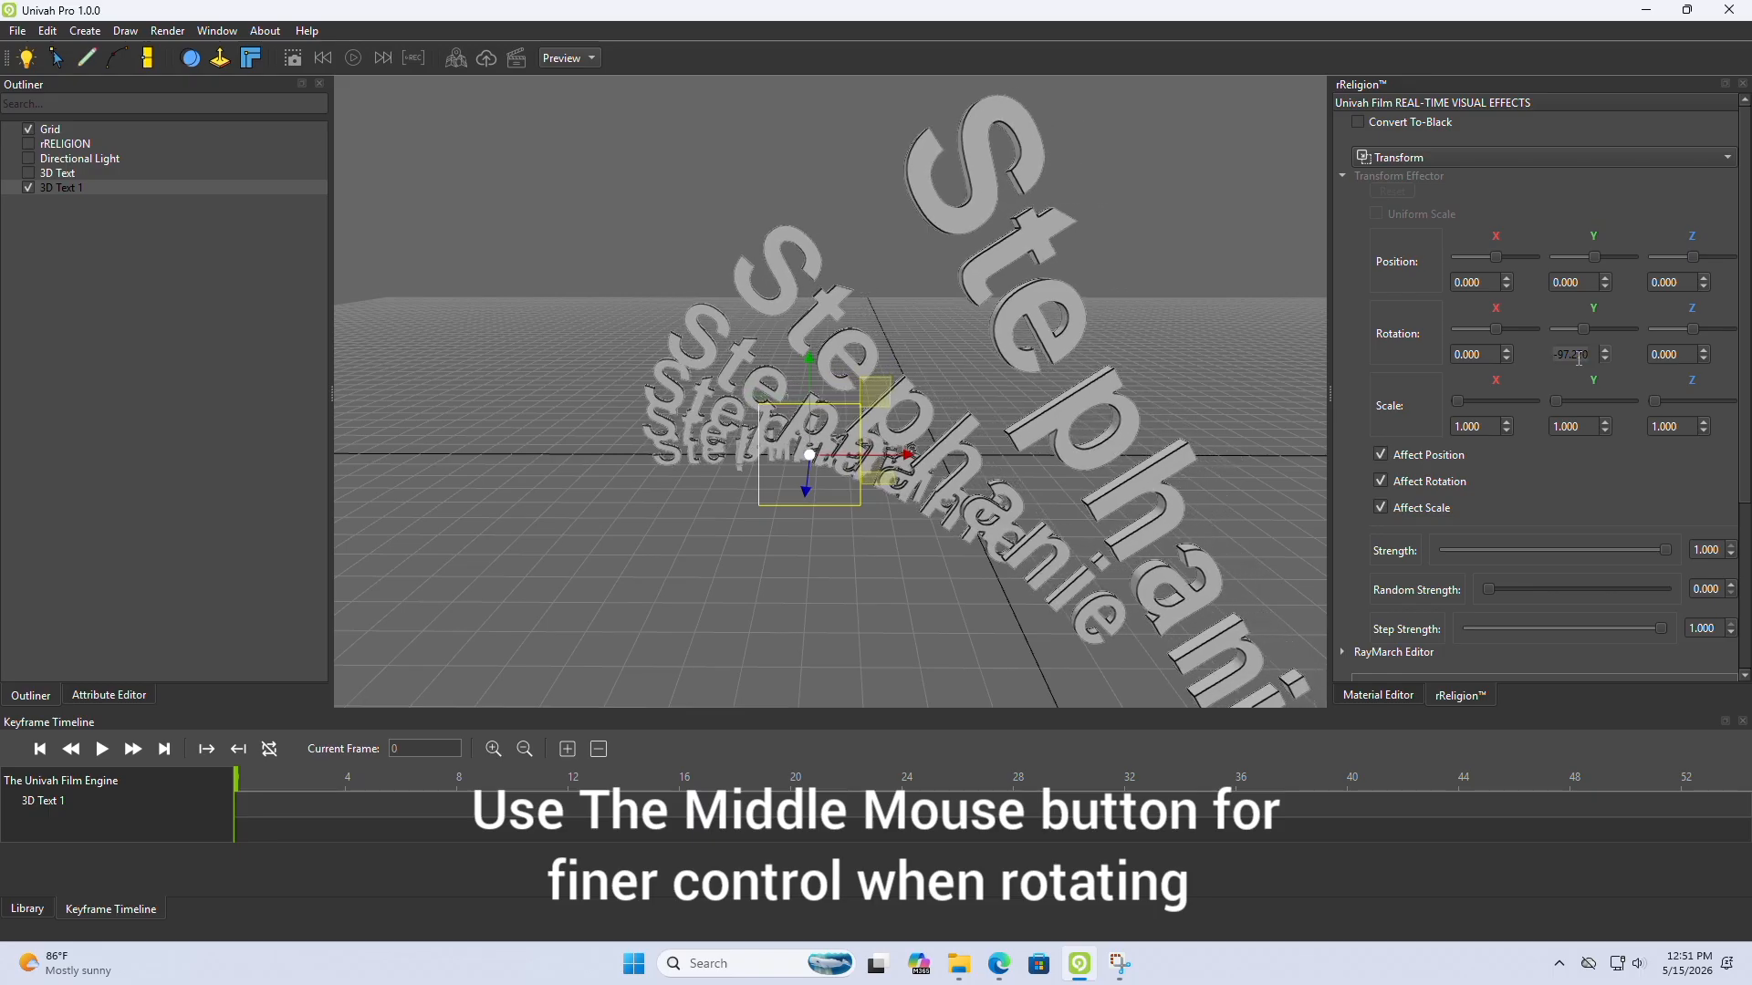
middle_drag(882, 425, 1091, 444)
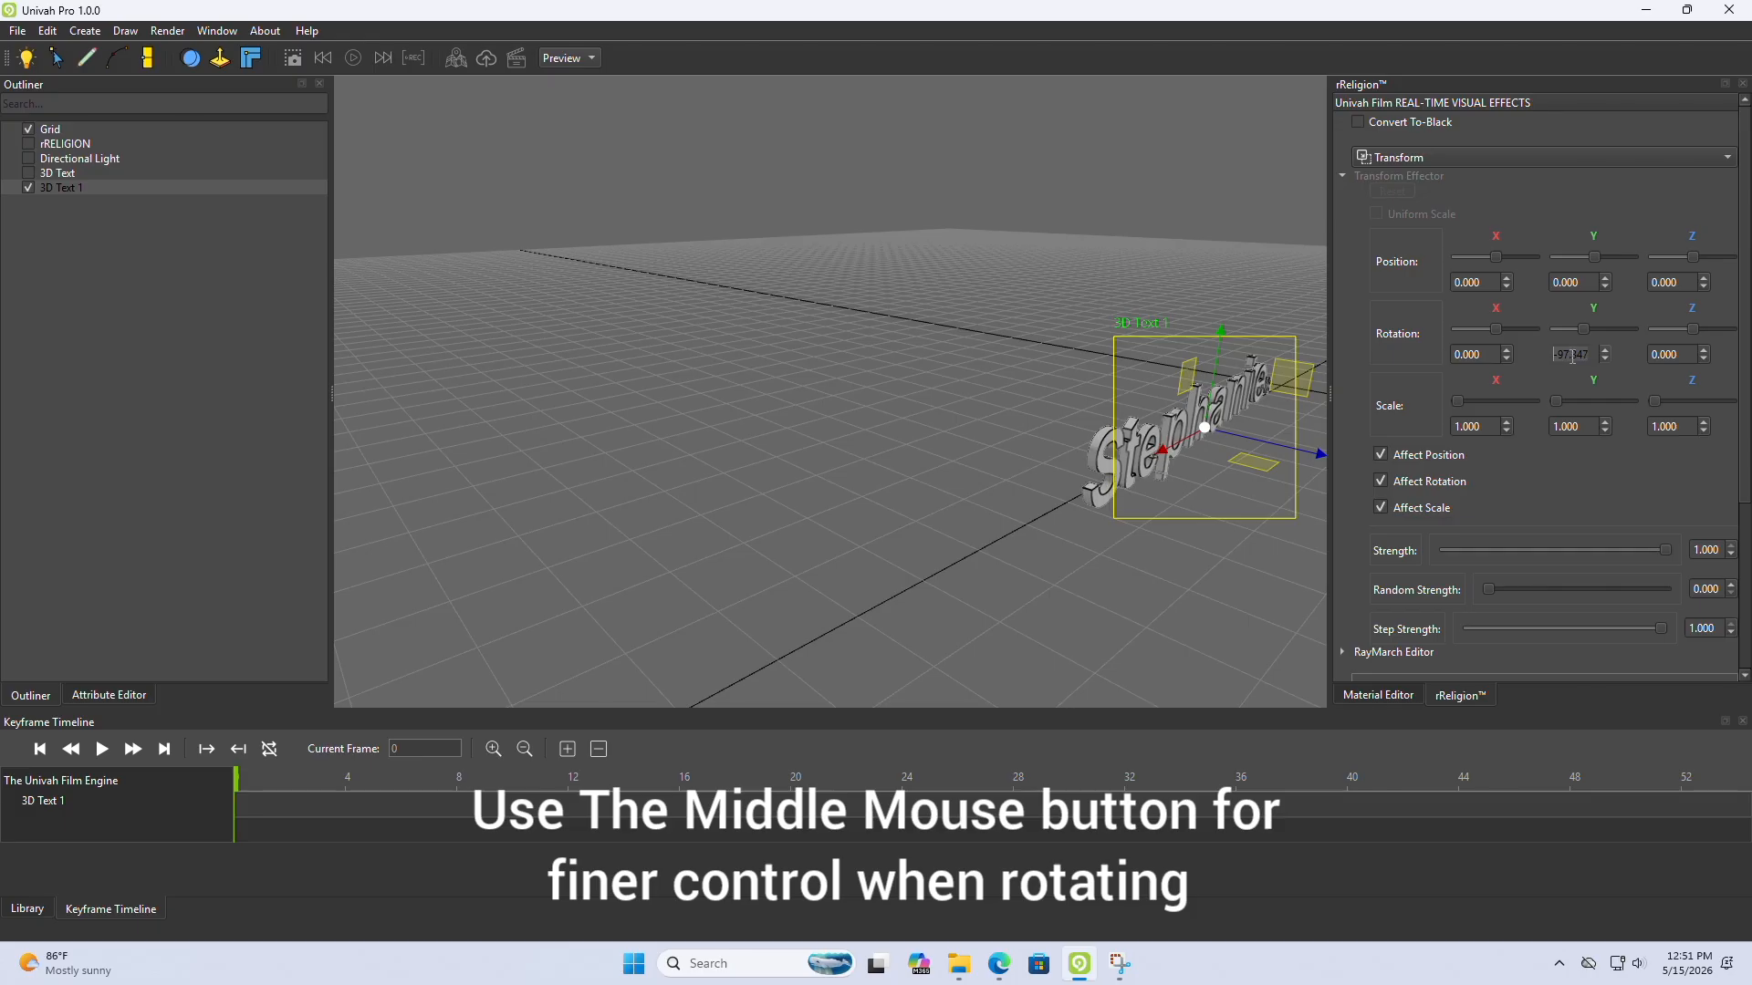
middle_drag(1572, 356, 1572, 356)
middle_drag(1201, 464, 936, 500)
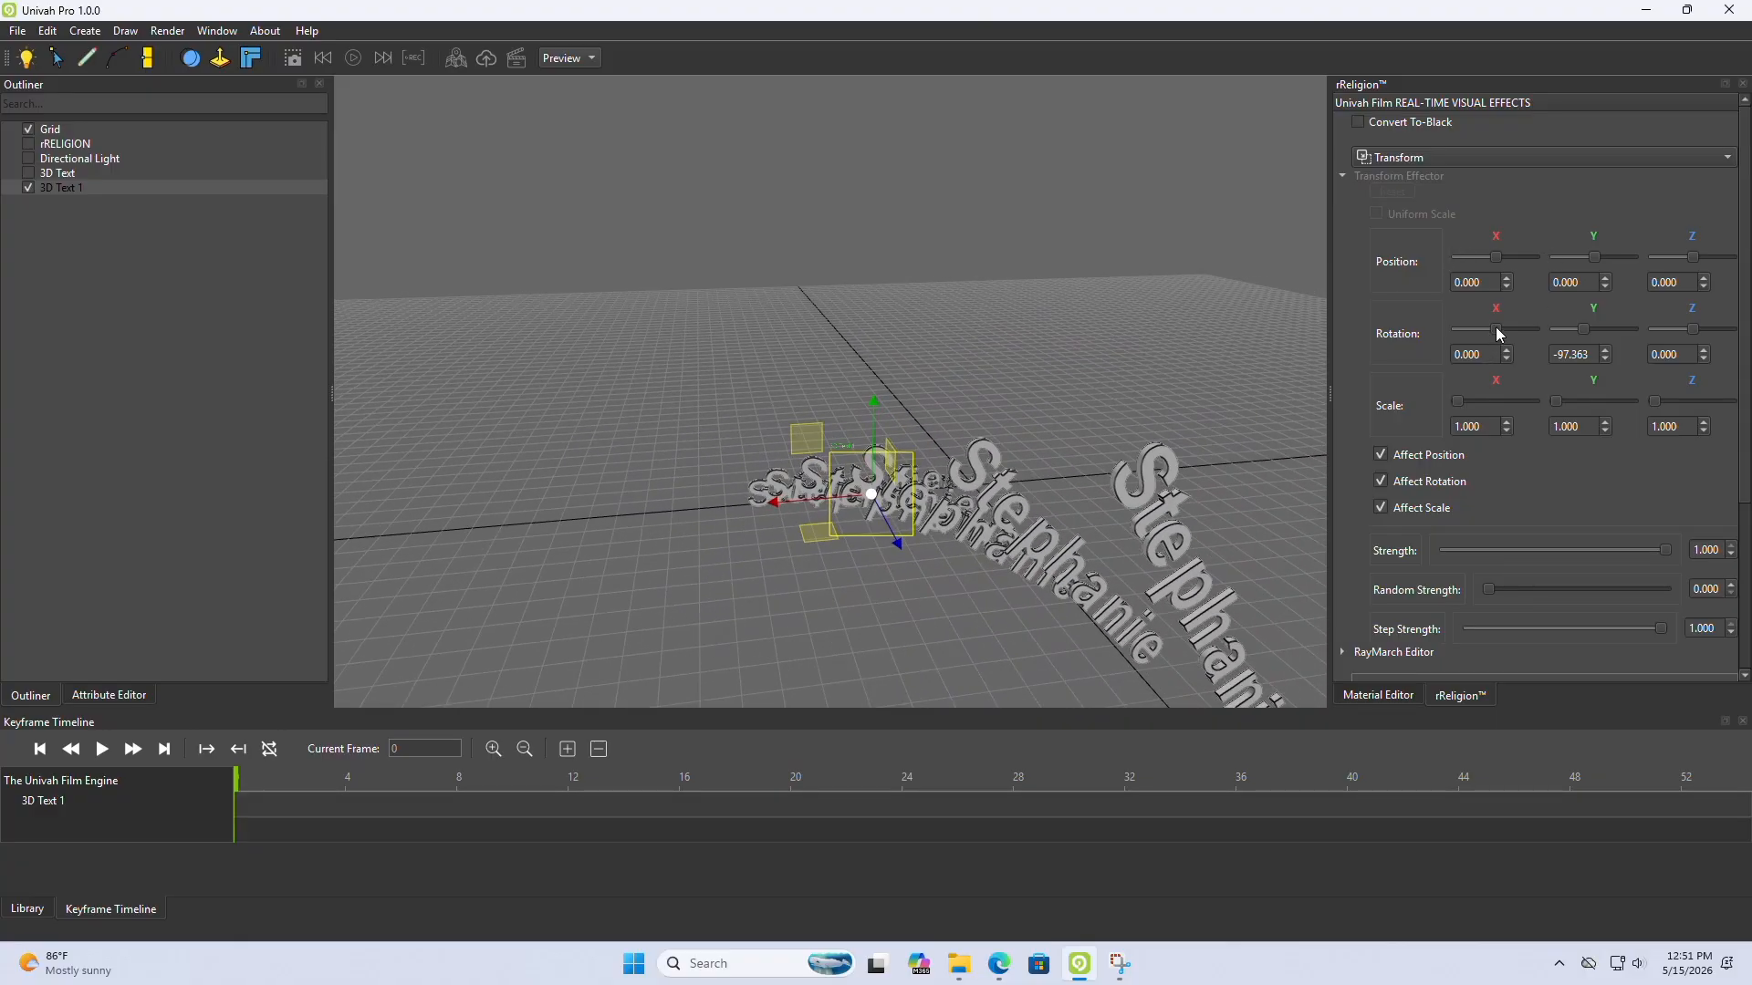
Step: Set the Transform effector's X position to 19.412 and view the shifted copies beside the original text
drag(1494, 256, 1514, 260)
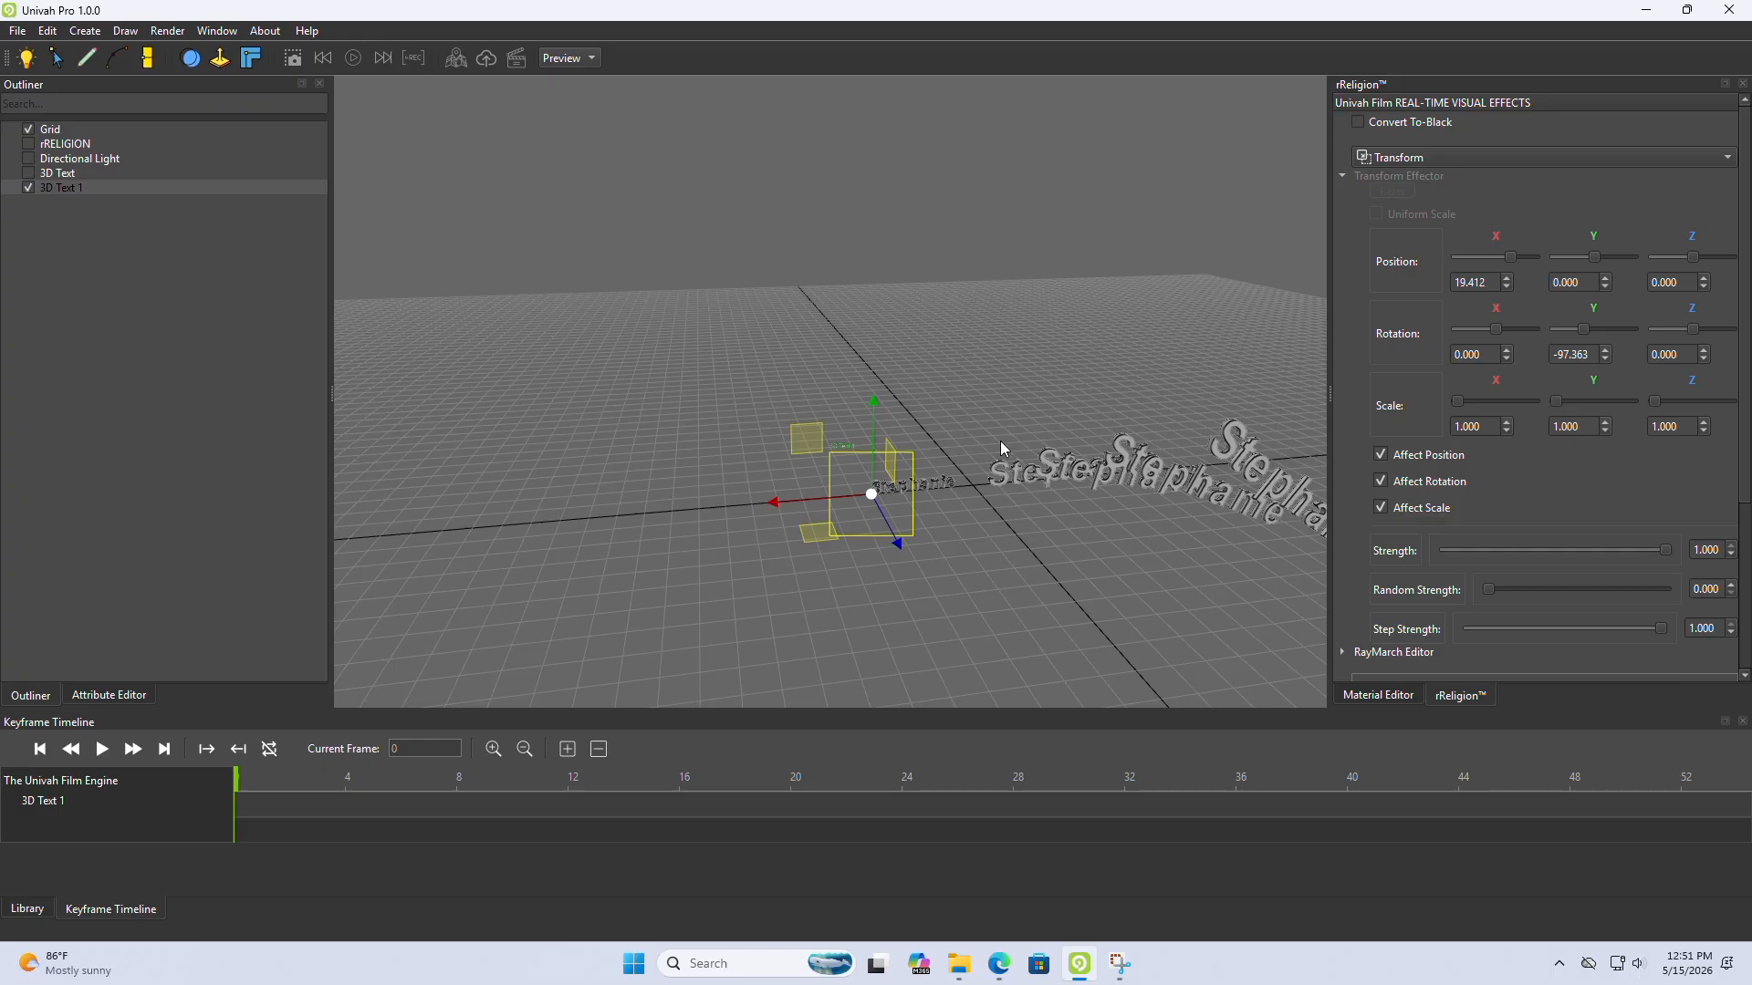
middle_drag(999, 440, 919, 314)
scroll(1064, 445, up, 3)
scroll(1063, 445, down, 4)
key(w)
right_drag(920, 331, 1096, 420)
key(s)
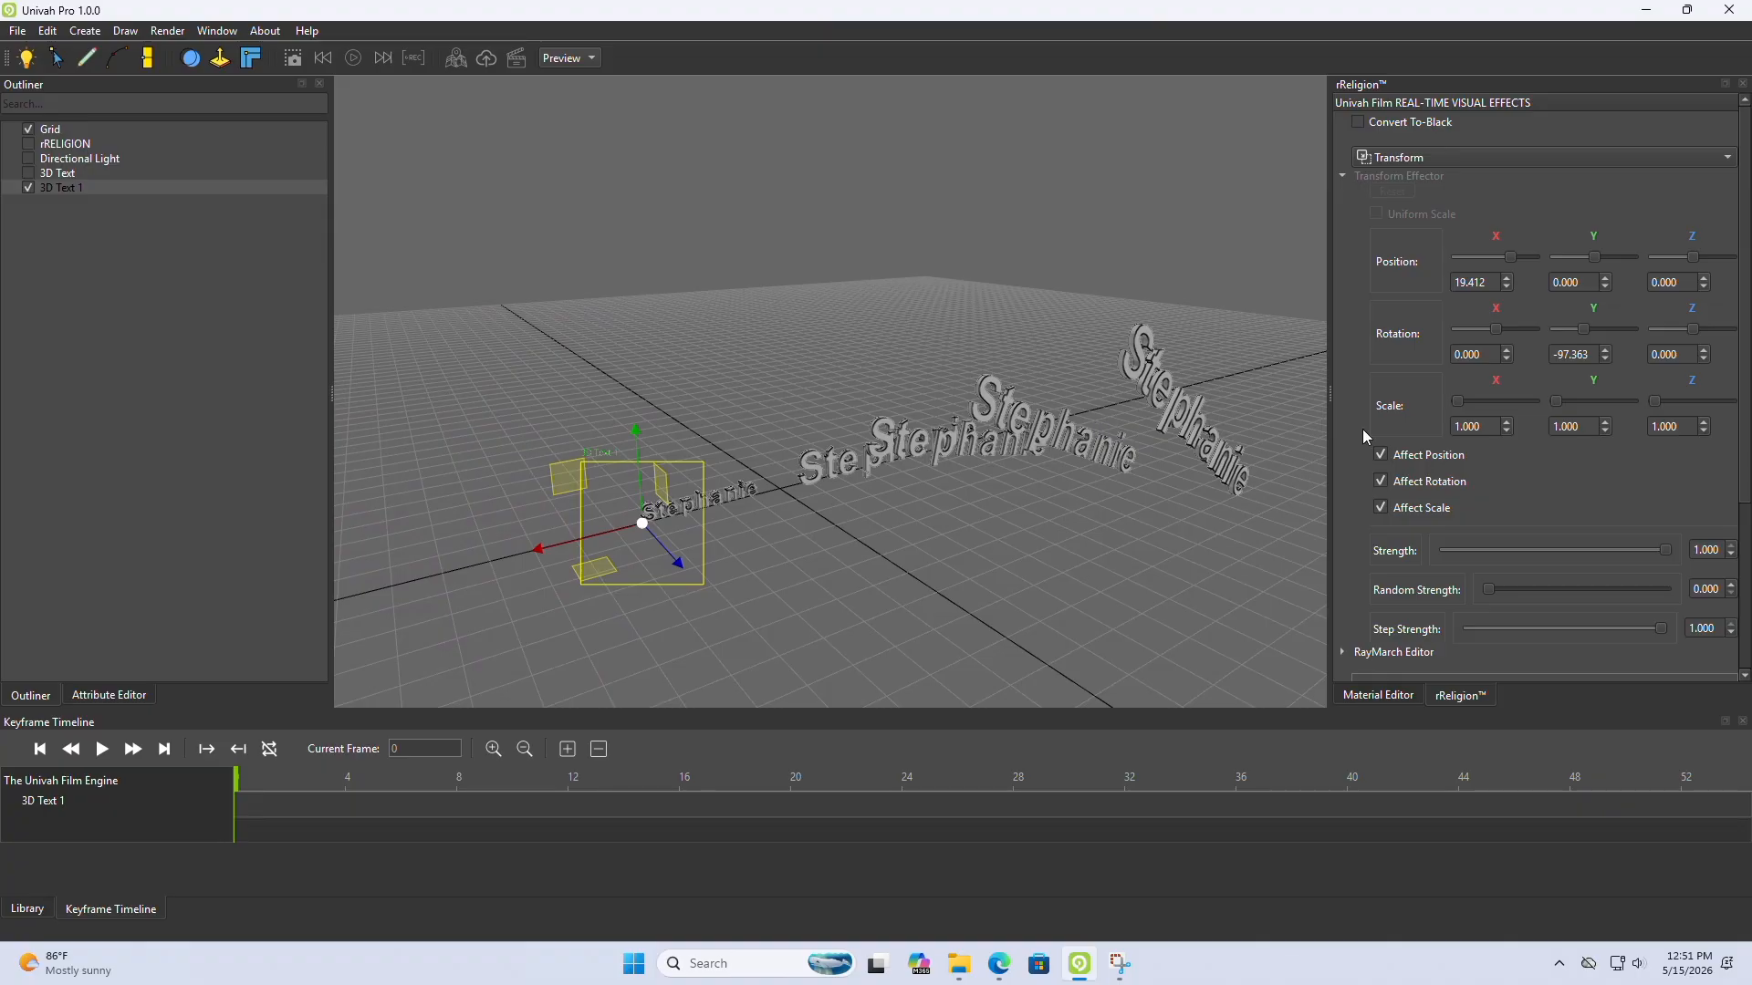
Step: Return to the Radial distribution settings and set the Z Offset to 2.029
click(1394, 157)
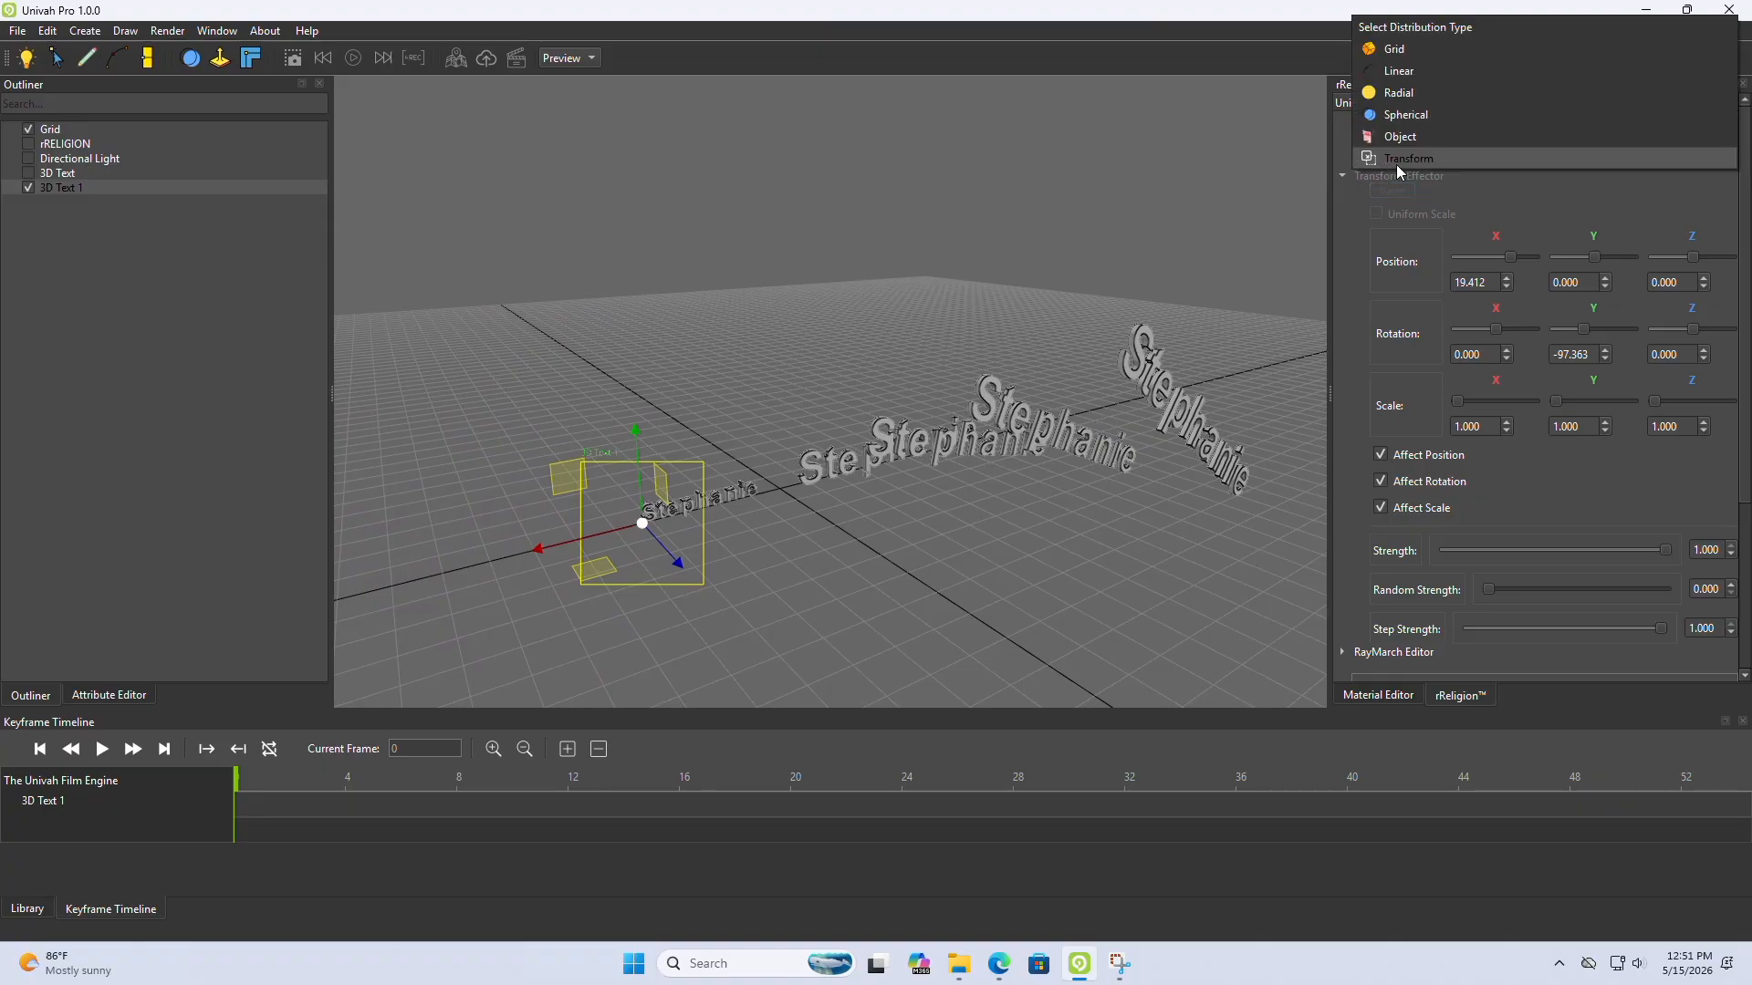
click(1409, 90)
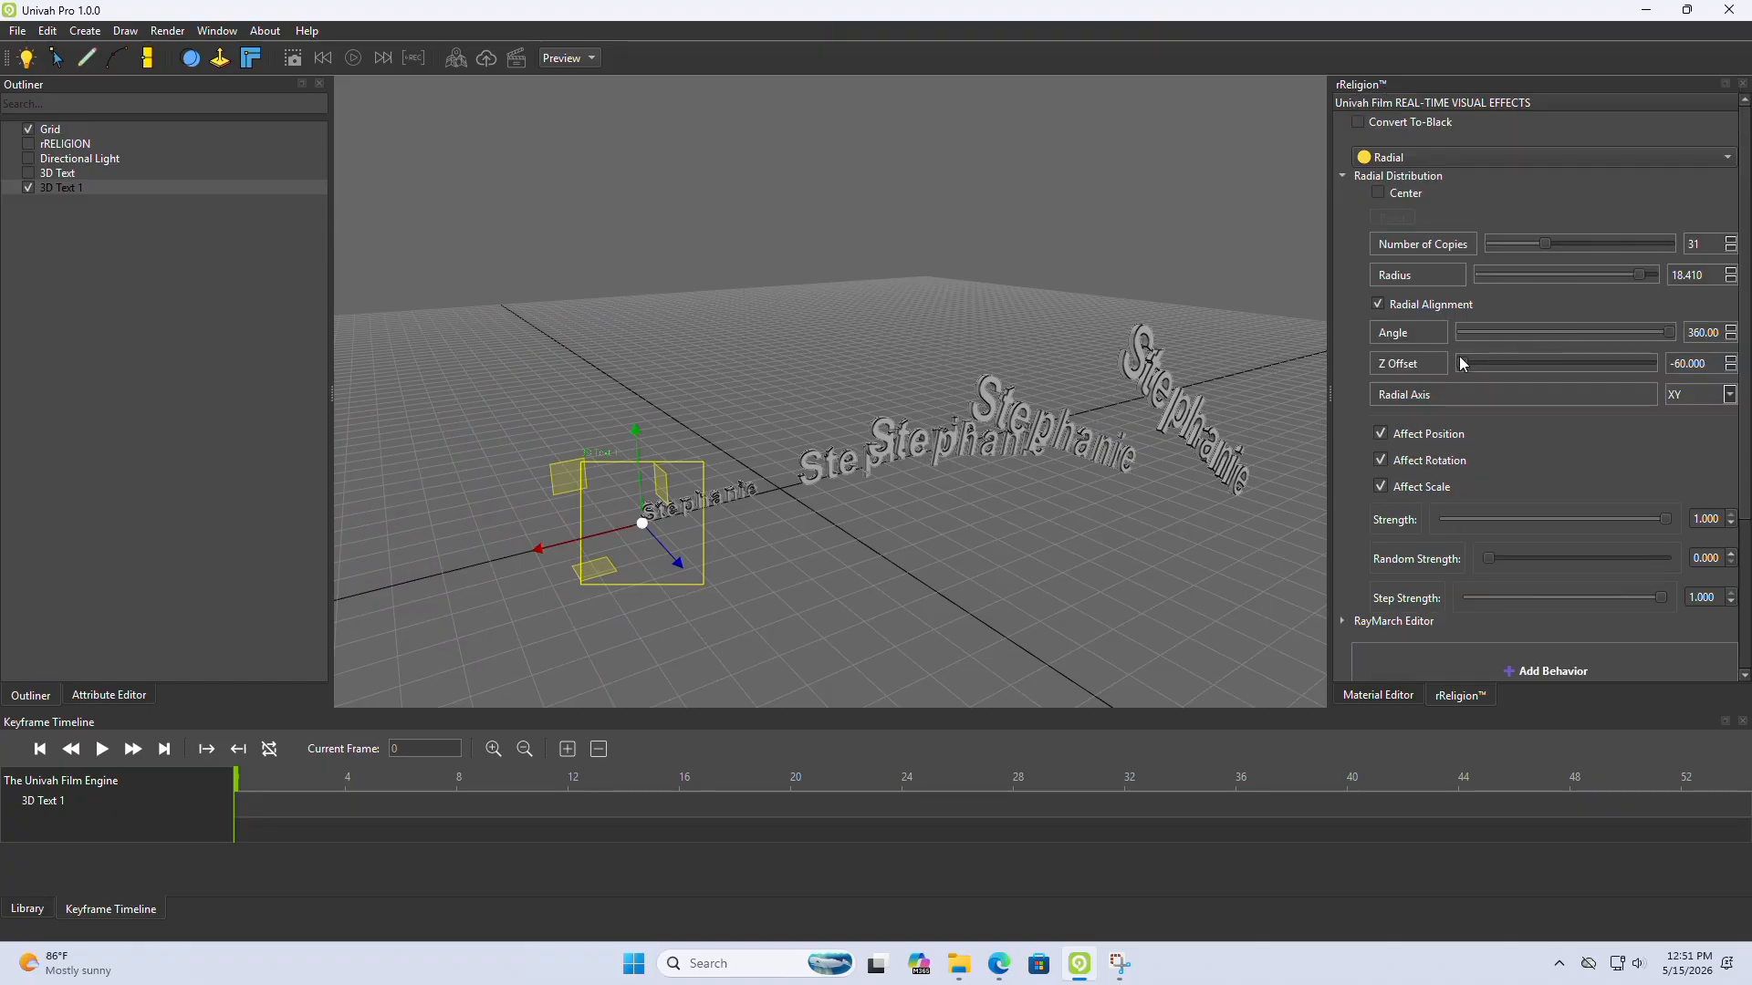
drag(1460, 357, 1555, 388)
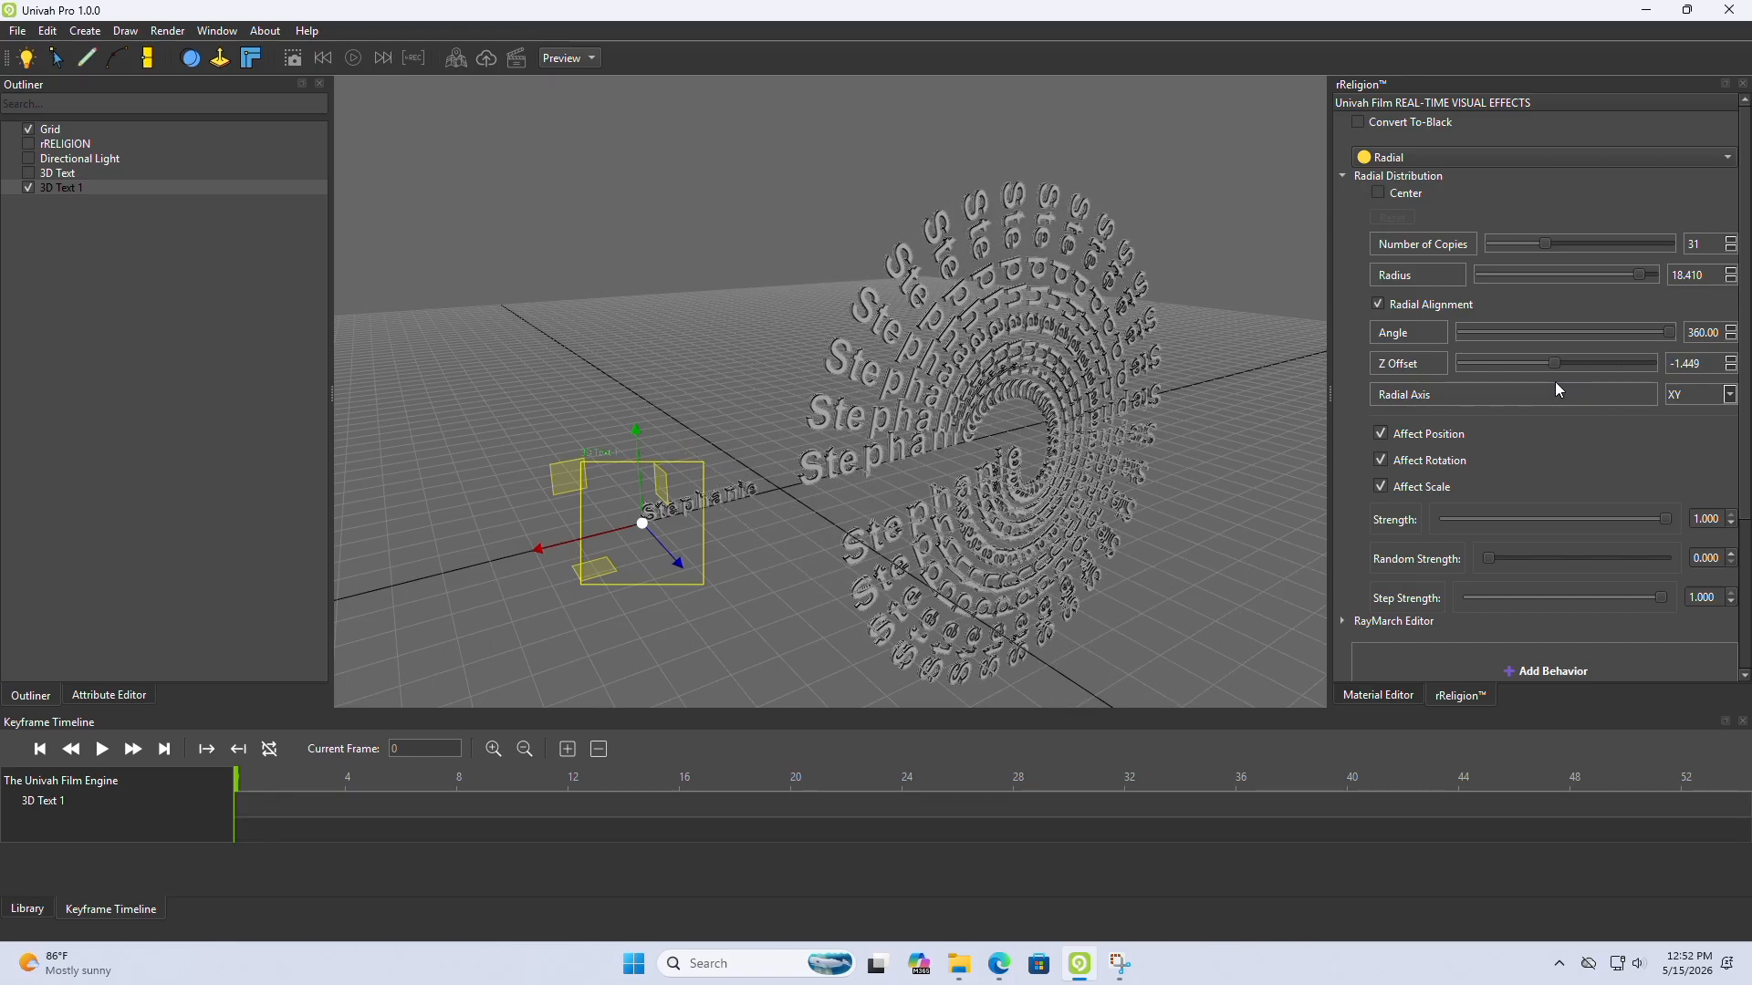
mouse_move(1062, 477)
middle_down()
mouse_move(996, 484)
mouse_move(1044, 472)
middle_up()
scroll(996, 479, up, 4)
scroll(1044, 472, down, 4)
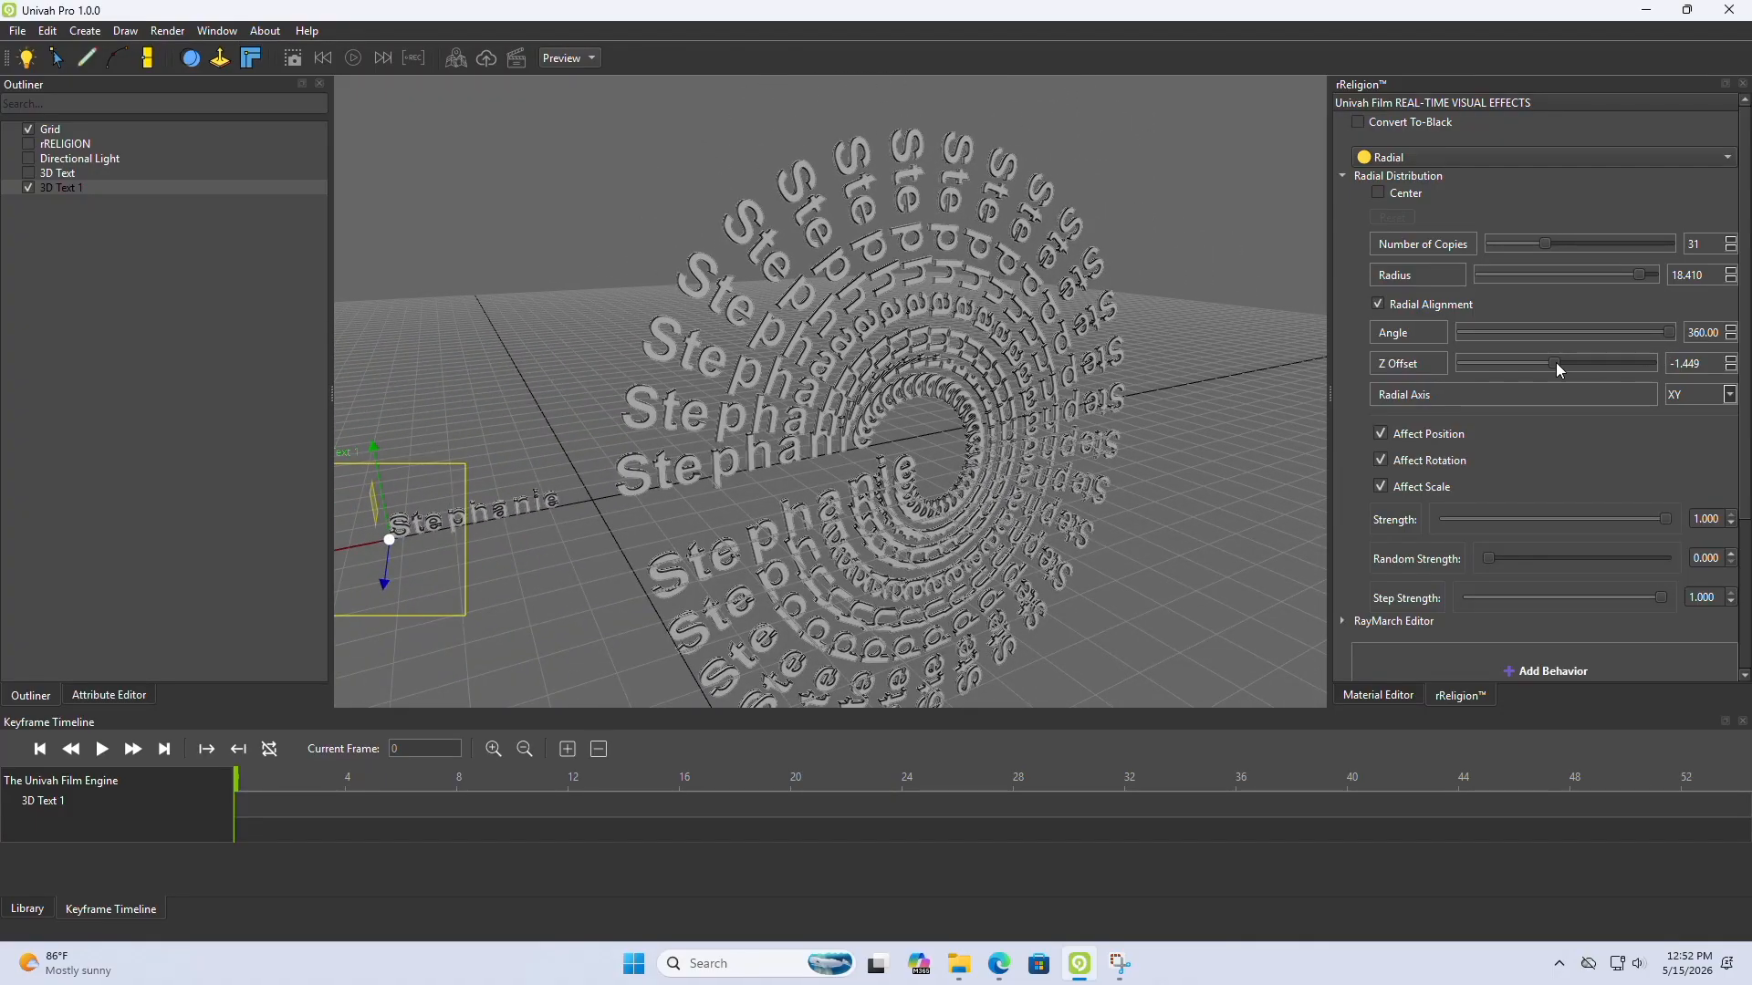
mouse_move(1556, 364)
mouse_down()
mouse_move(1536, 361)
mouse_move(1631, 363)
mouse_move(1562, 369)
mouse_up()
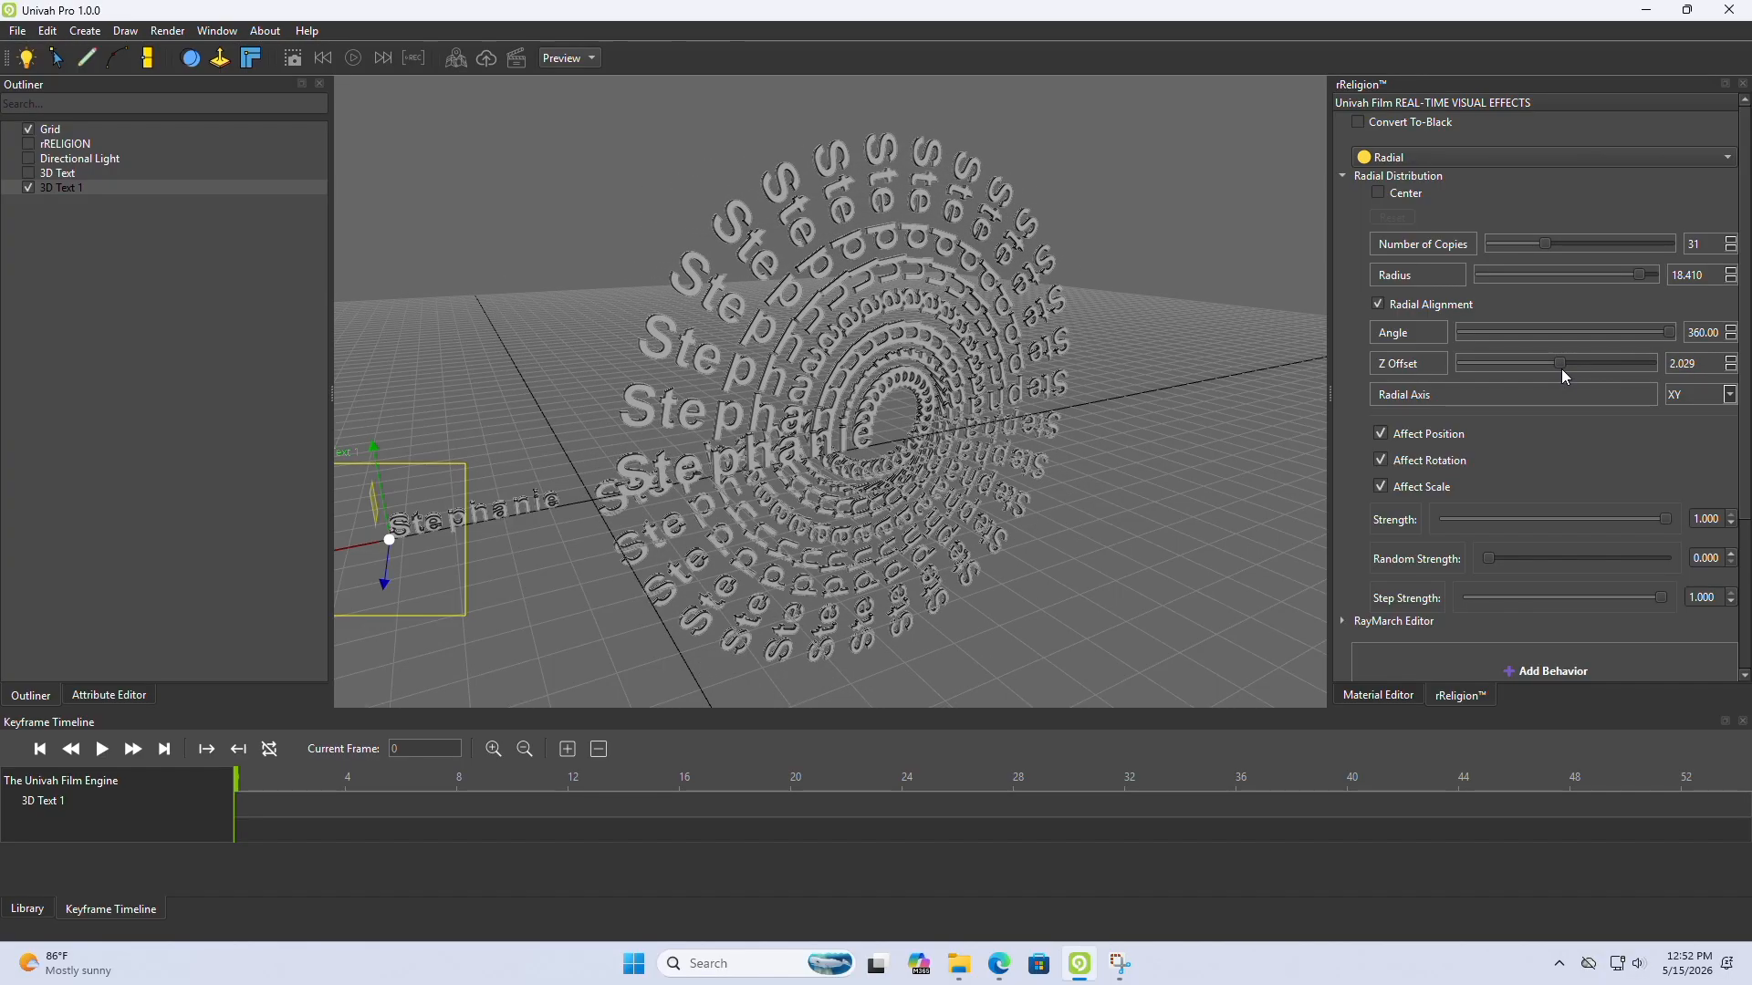
Step: Try YZ as the radial distribution's Radial Axis and view the ring from another angle
click(1722, 395)
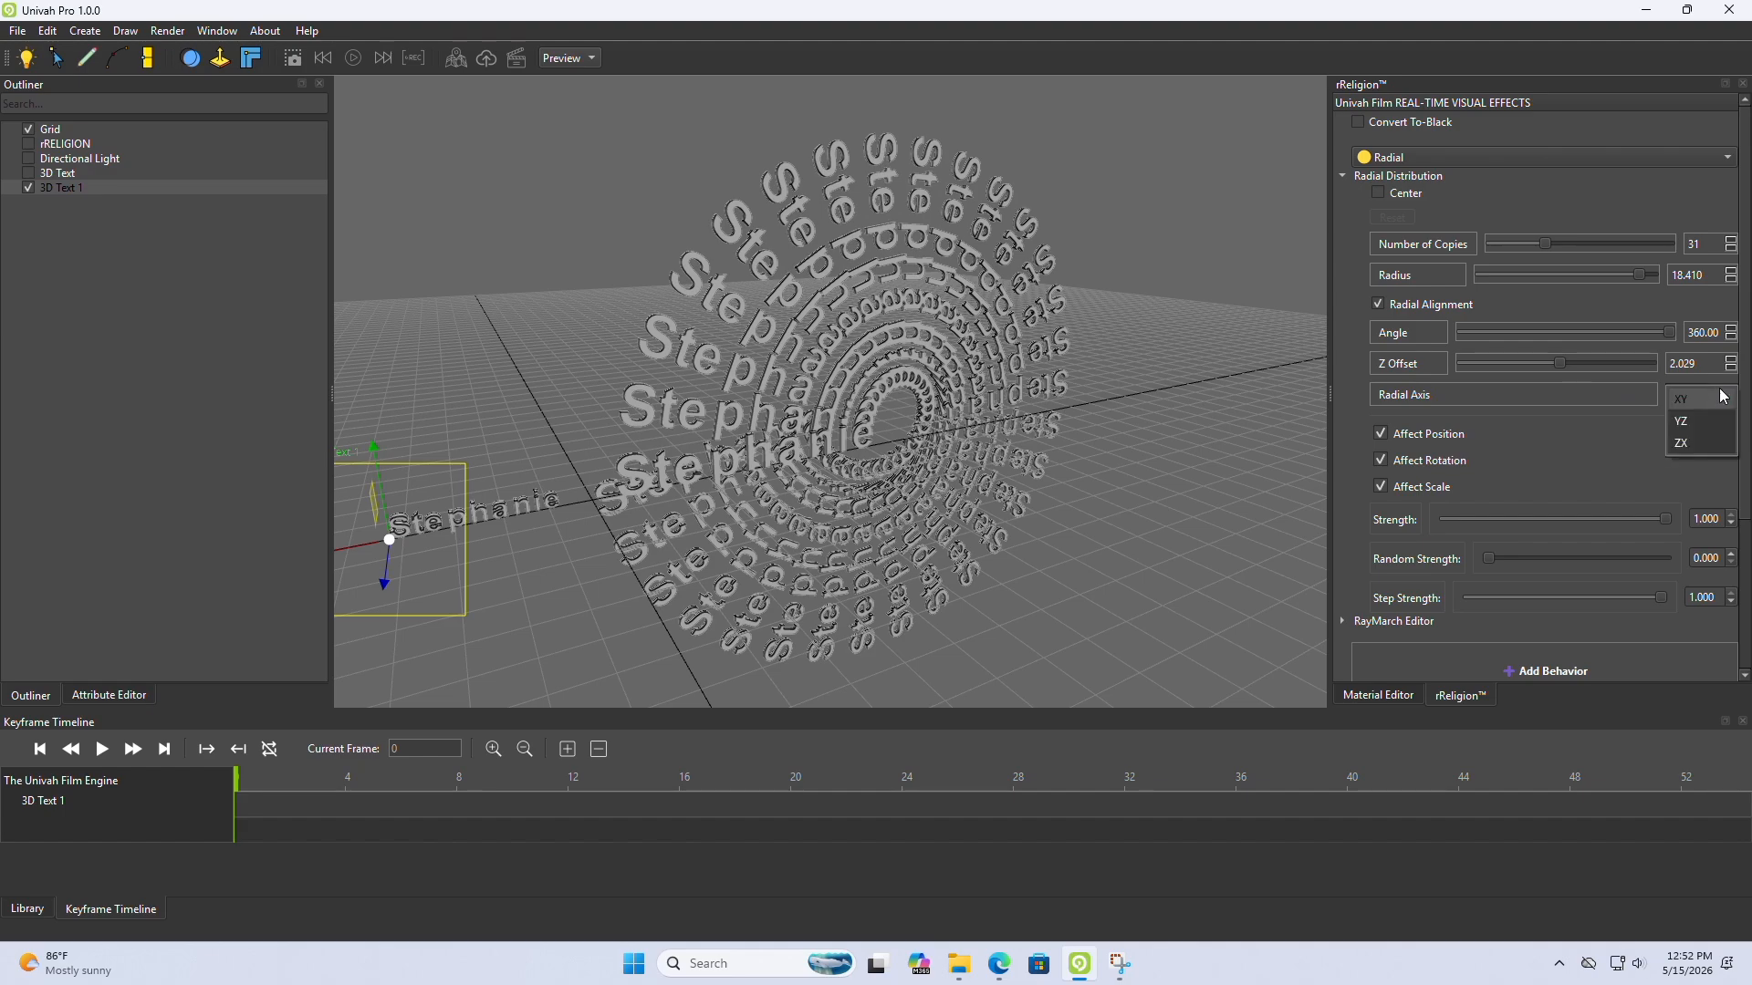
click(1688, 421)
scroll(1066, 458, down, 3)
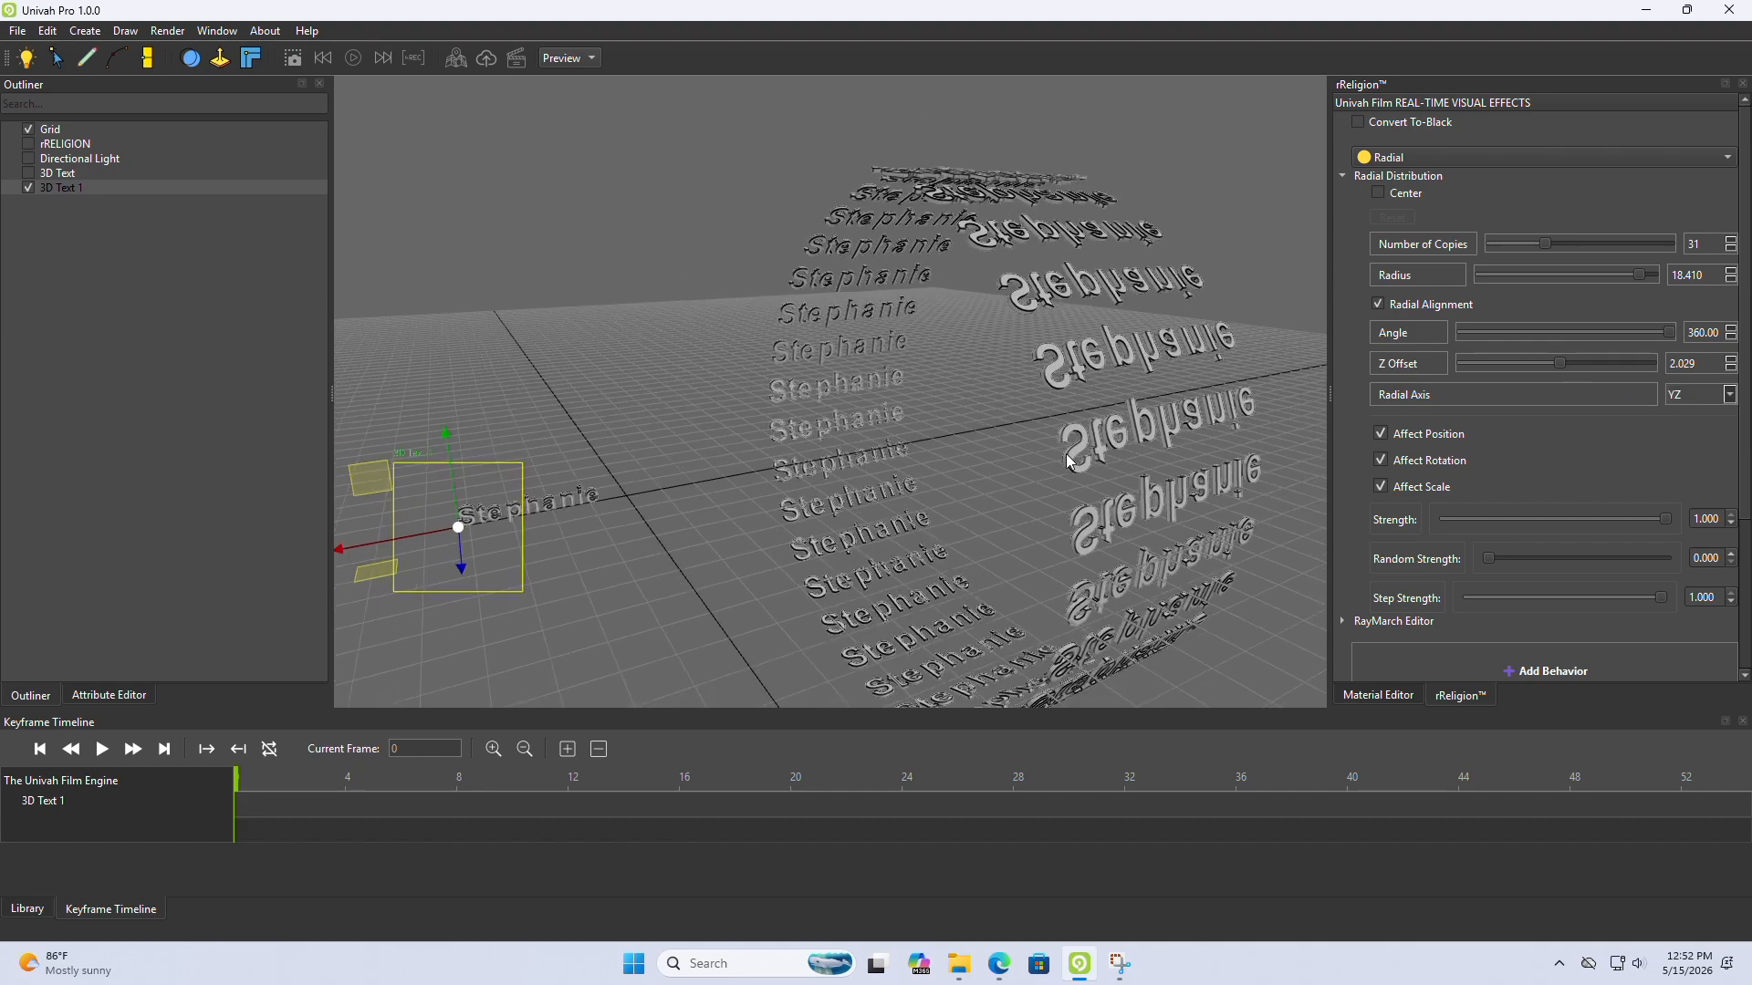
middle_drag(1066, 458, 991, 503)
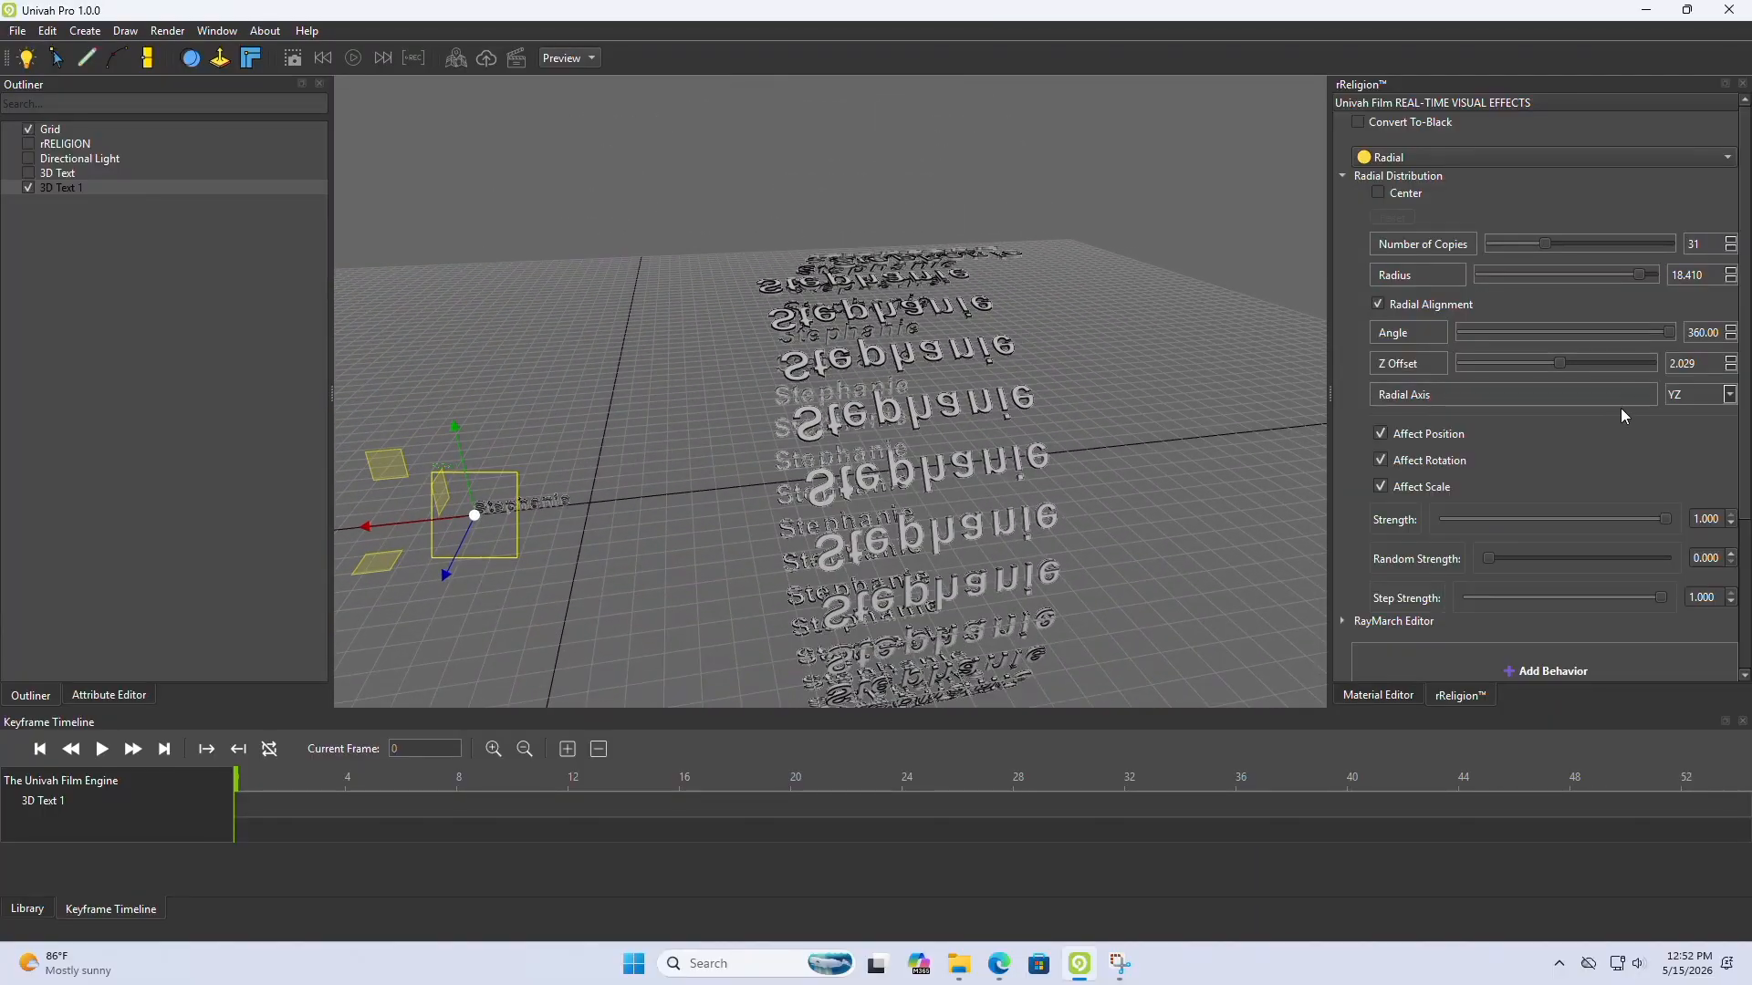
Step: Set the radial distribution's Z Offset to 0 and its Radial Axis to ZX, and view the ring from above
text(0)
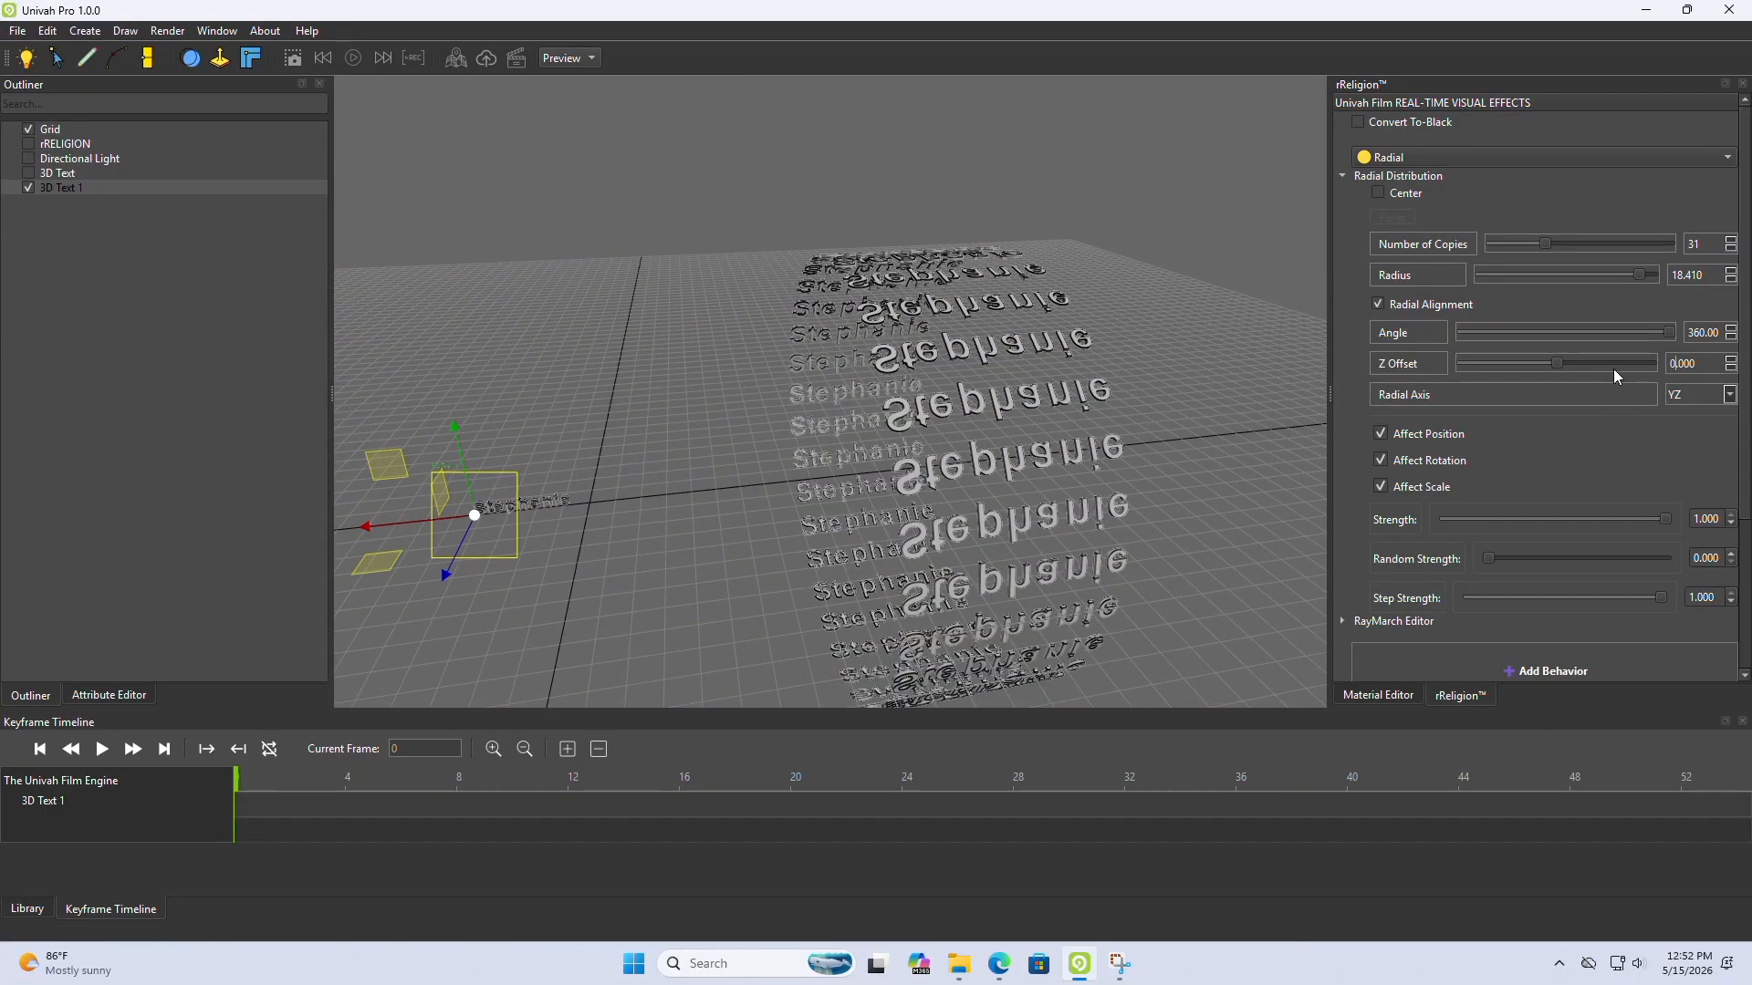
click(1695, 401)
click(1688, 433)
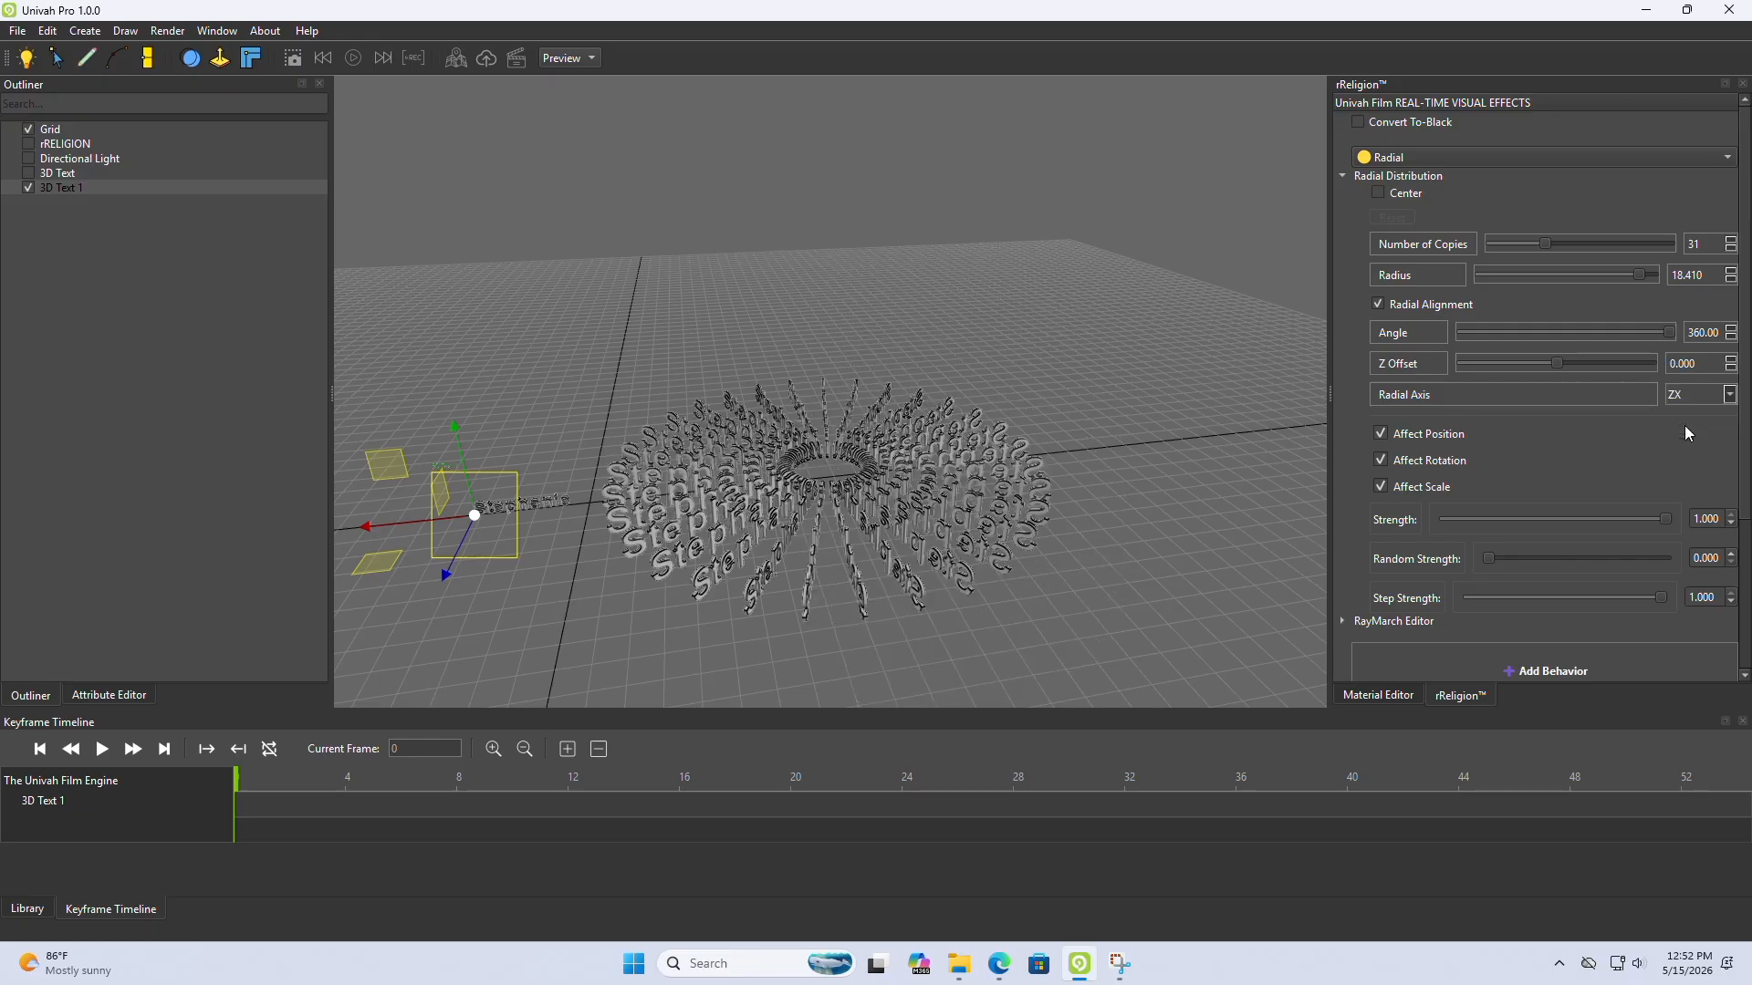
scroll(1003, 520, up, 10)
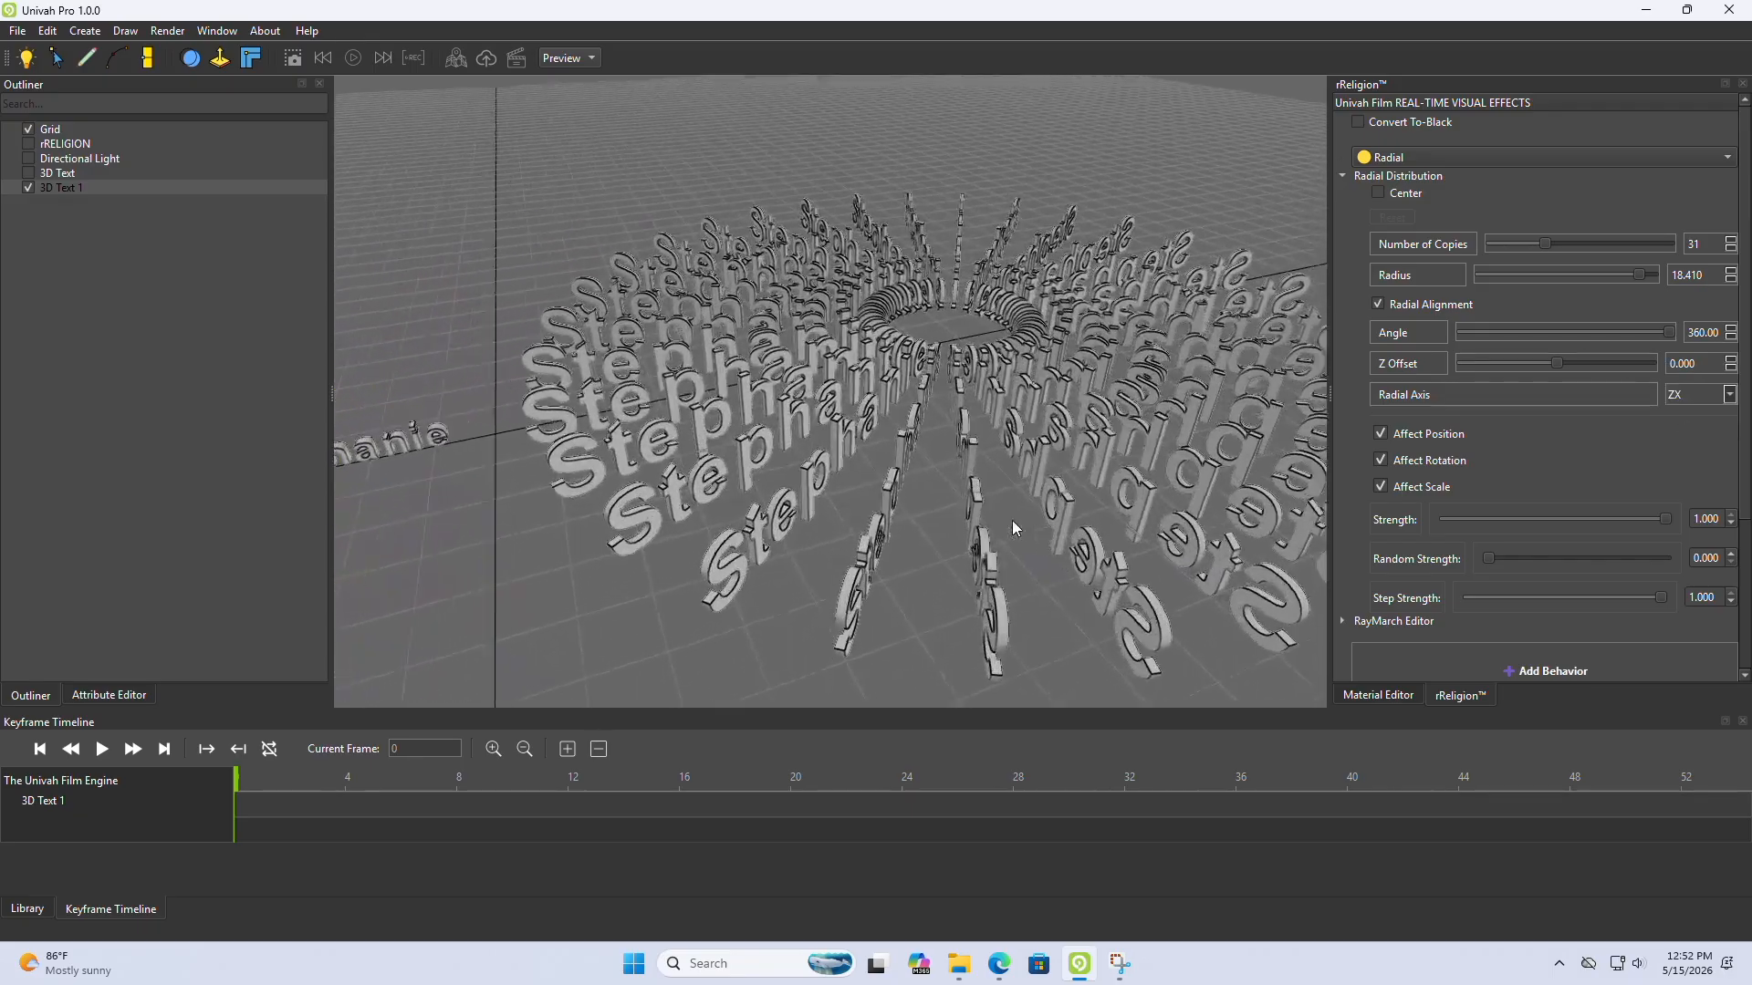
middle_drag(1003, 524, 977, 569)
scroll(863, 500, down, 8)
scroll(966, 560, up, 8)
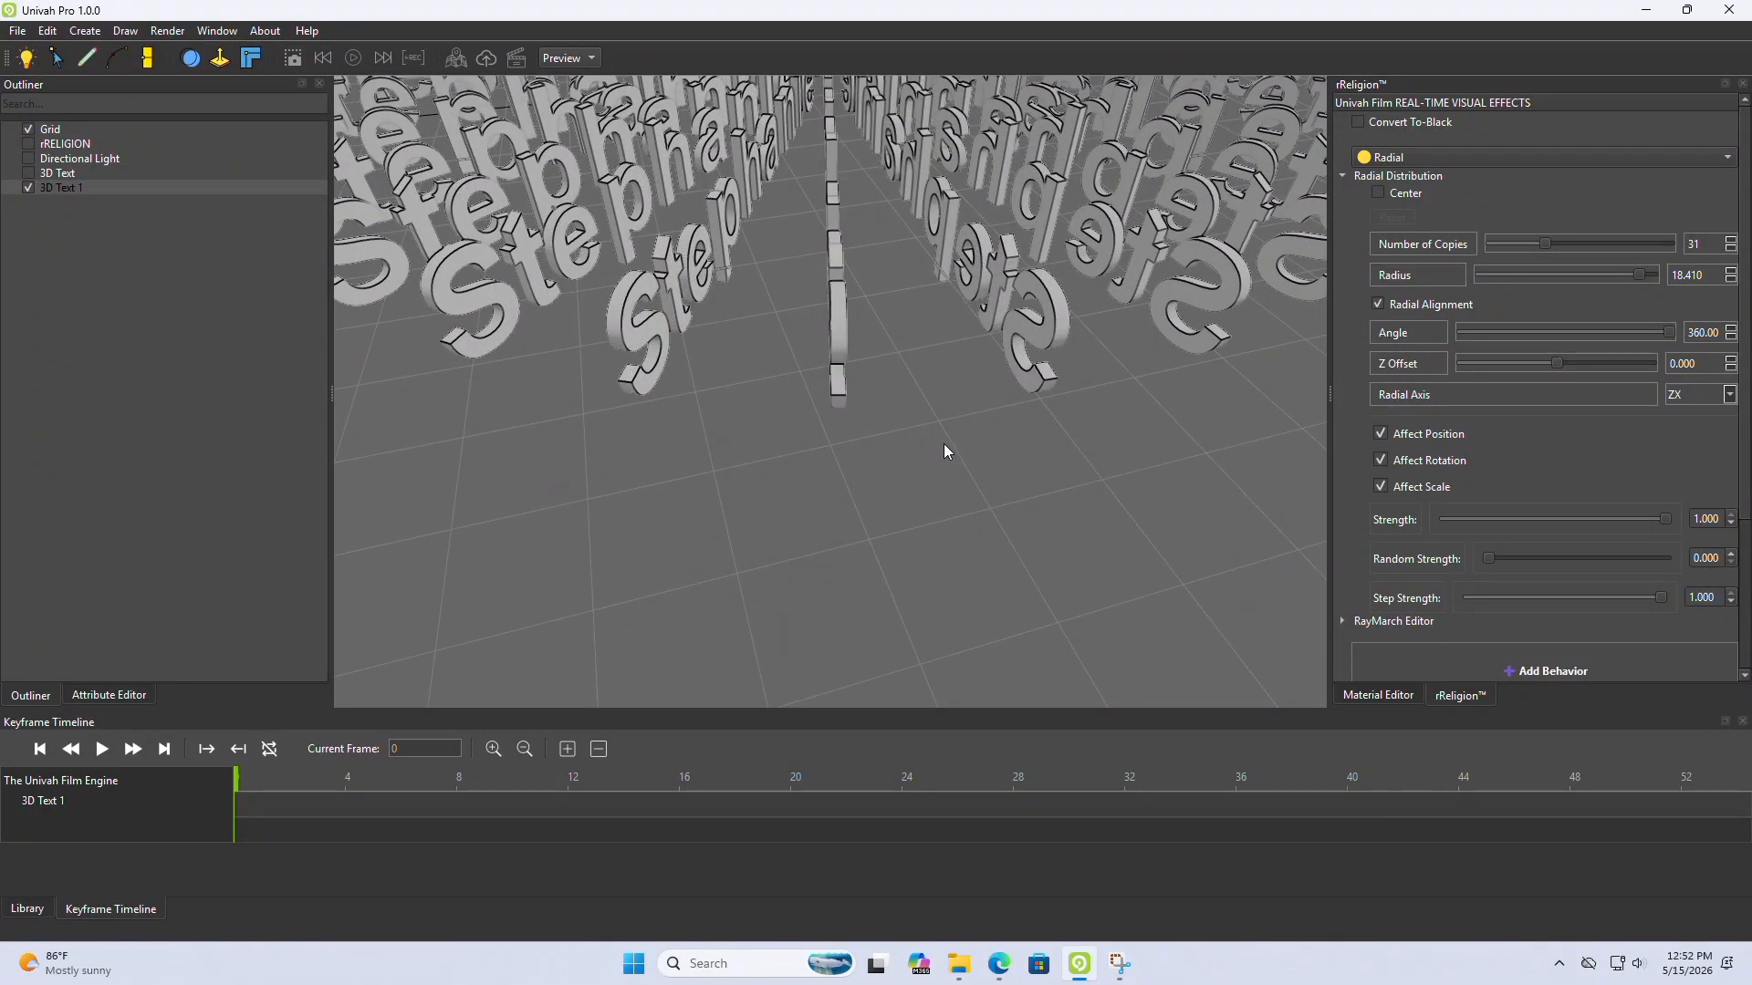
middle_drag(943, 443, 929, 417)
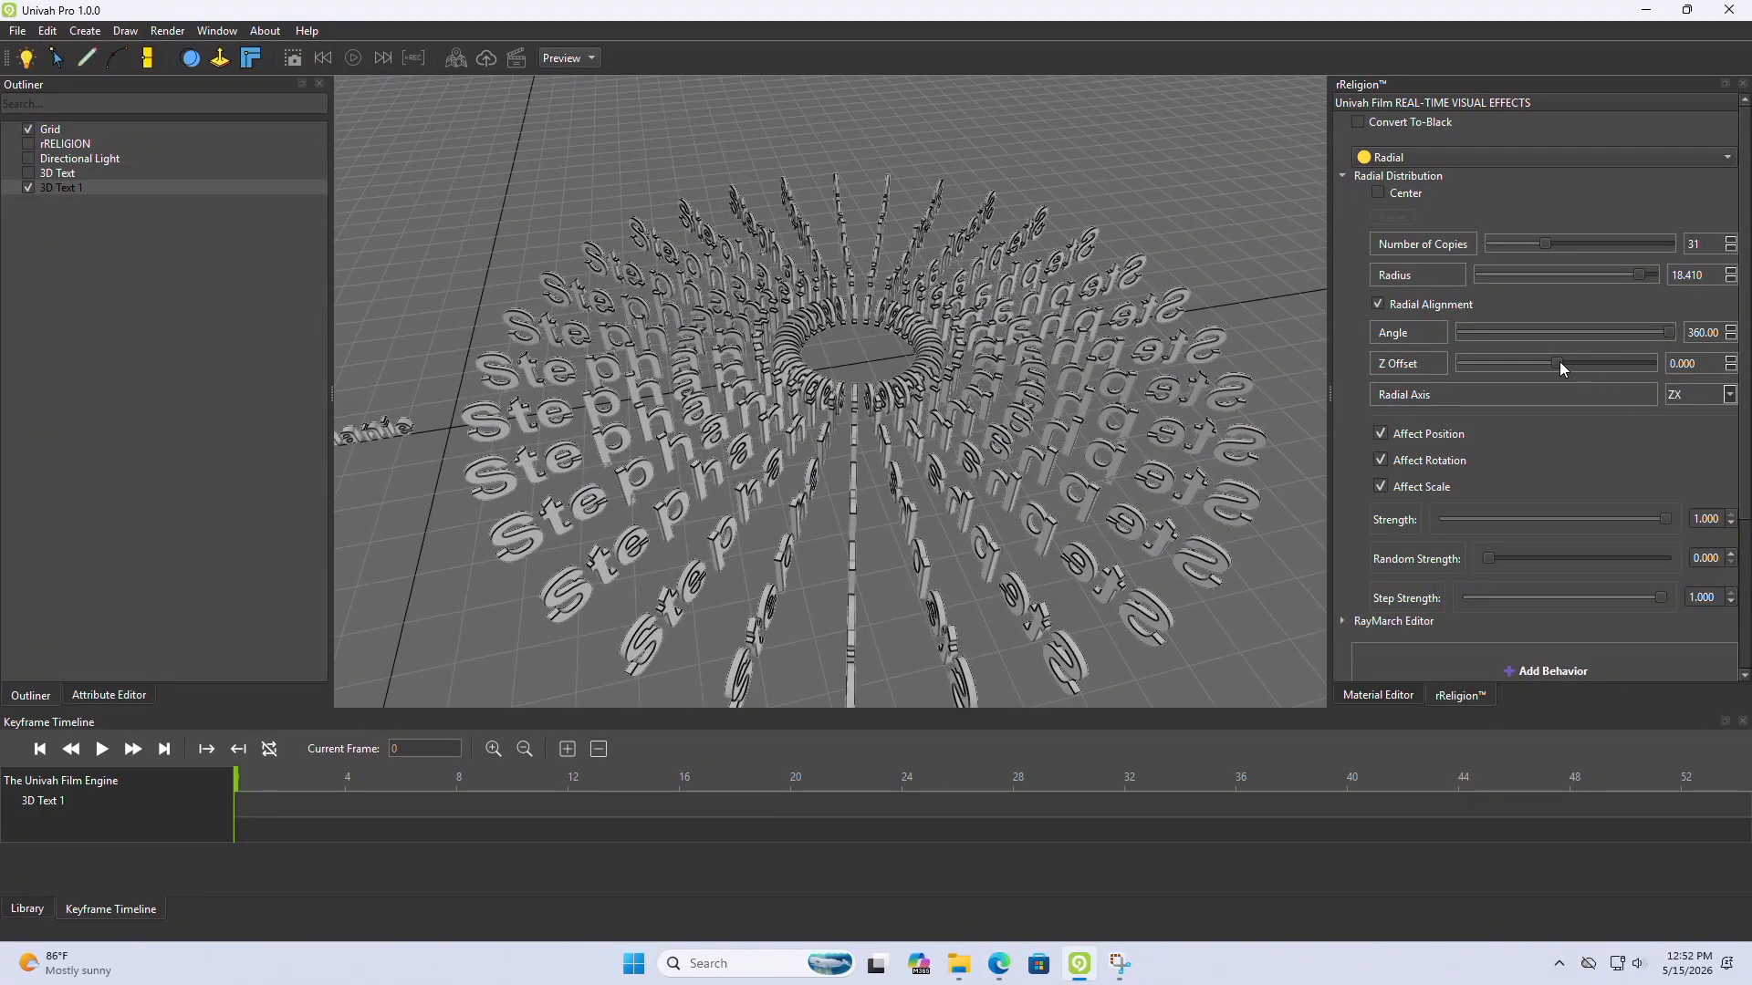
Step: Try a Z Offset of 6.087 on the ZX ring, view the spiral, and reset the offset to 0
mouse_move(1552, 363)
mouse_down()
mouse_move(1521, 364)
mouse_move(1563, 363)
mouse_up()
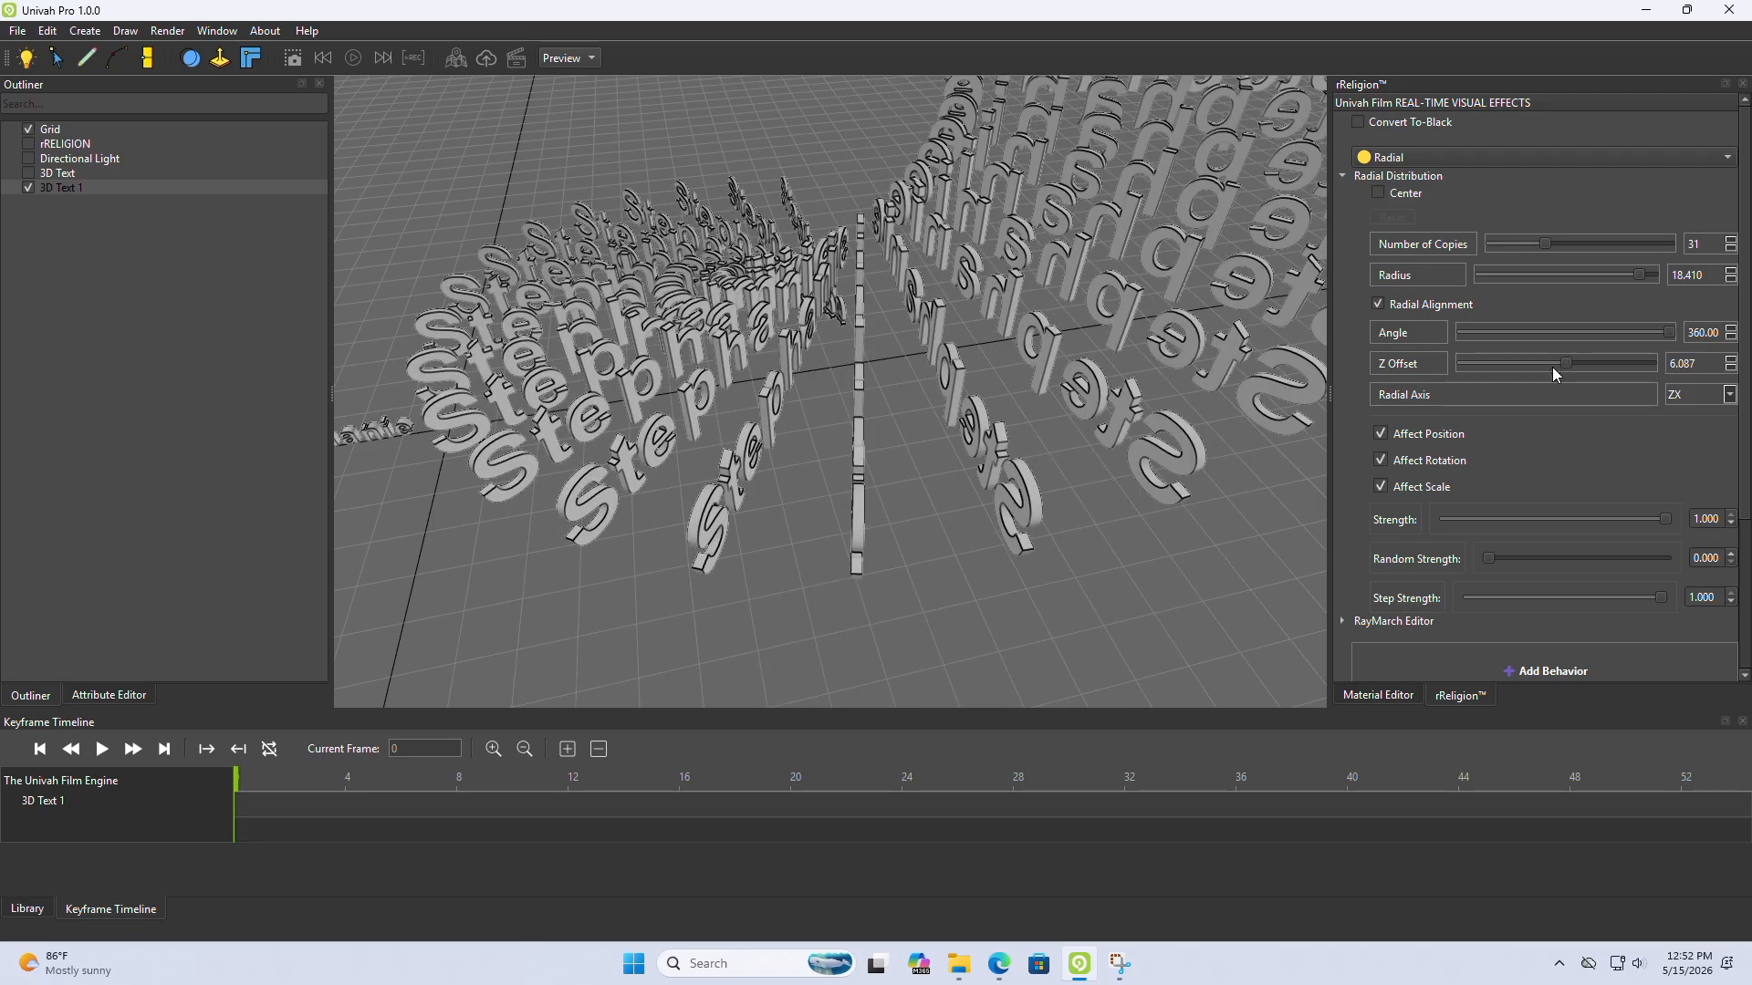
middle_drag(1095, 370, 934, 350)
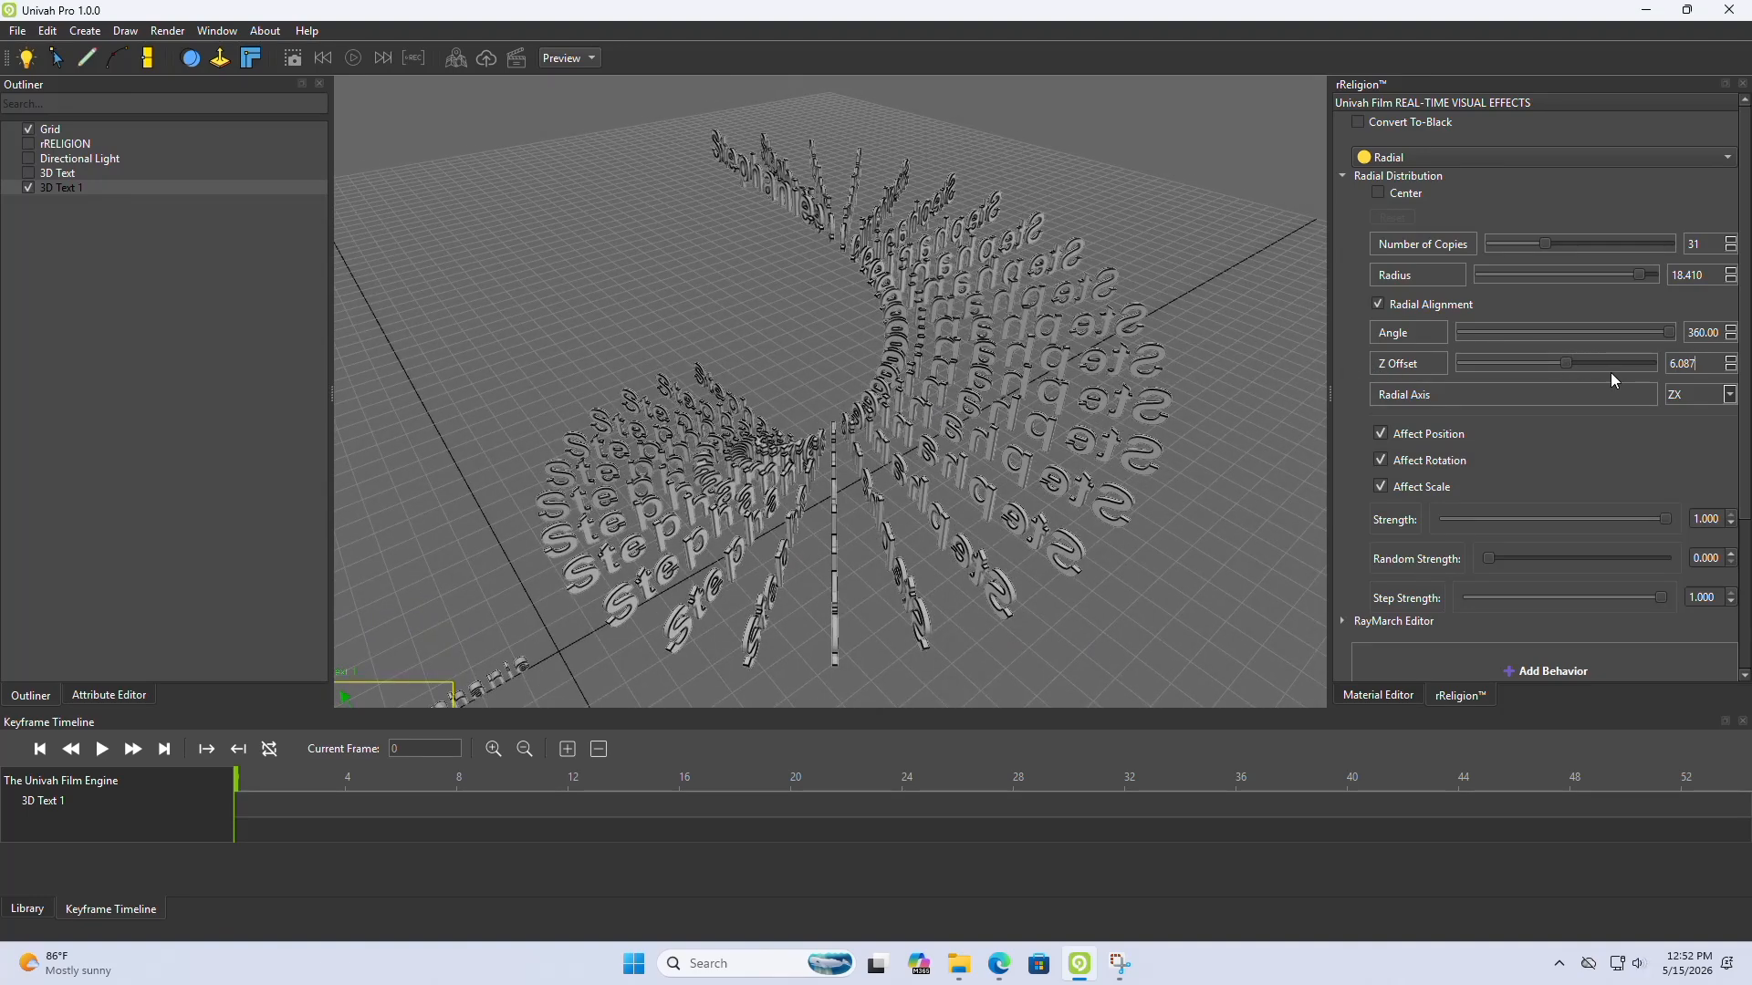
drag(1698, 363, 1652, 363)
text(0)
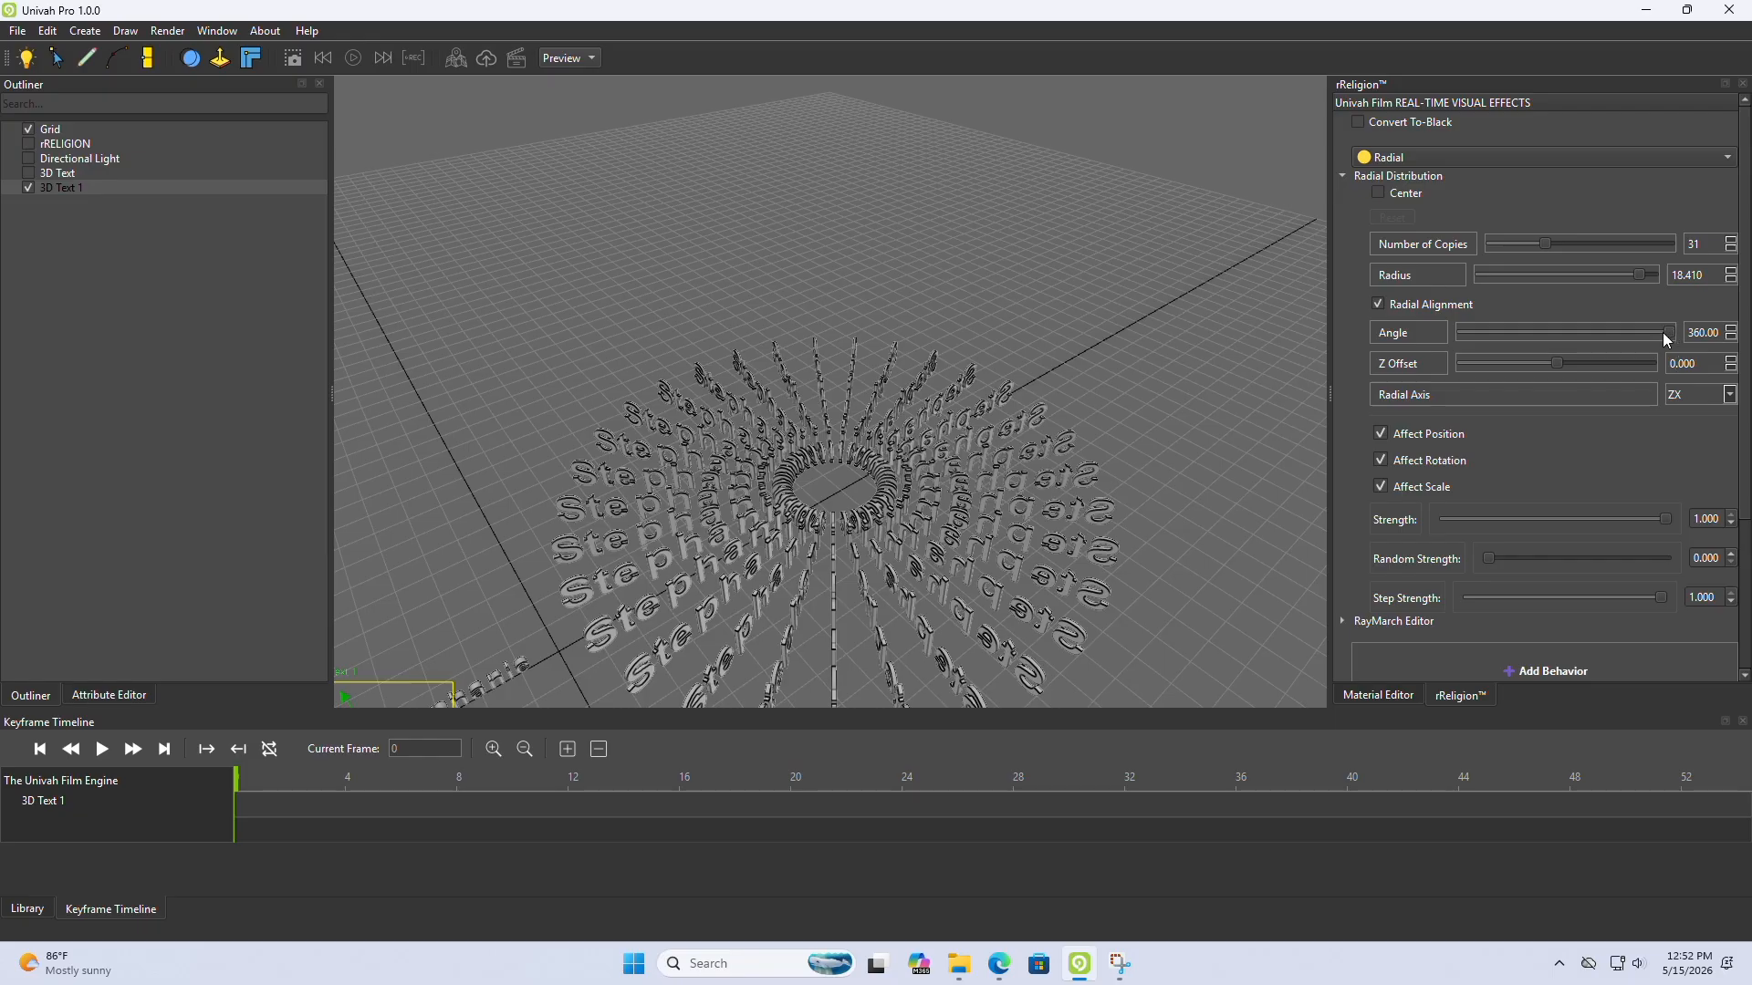
Step: Try the radial distribution's Strength at 0.124, settle on 0.76, and view the ring from below
drag(1665, 336, 1713, 336)
drag(1665, 519, 1471, 534)
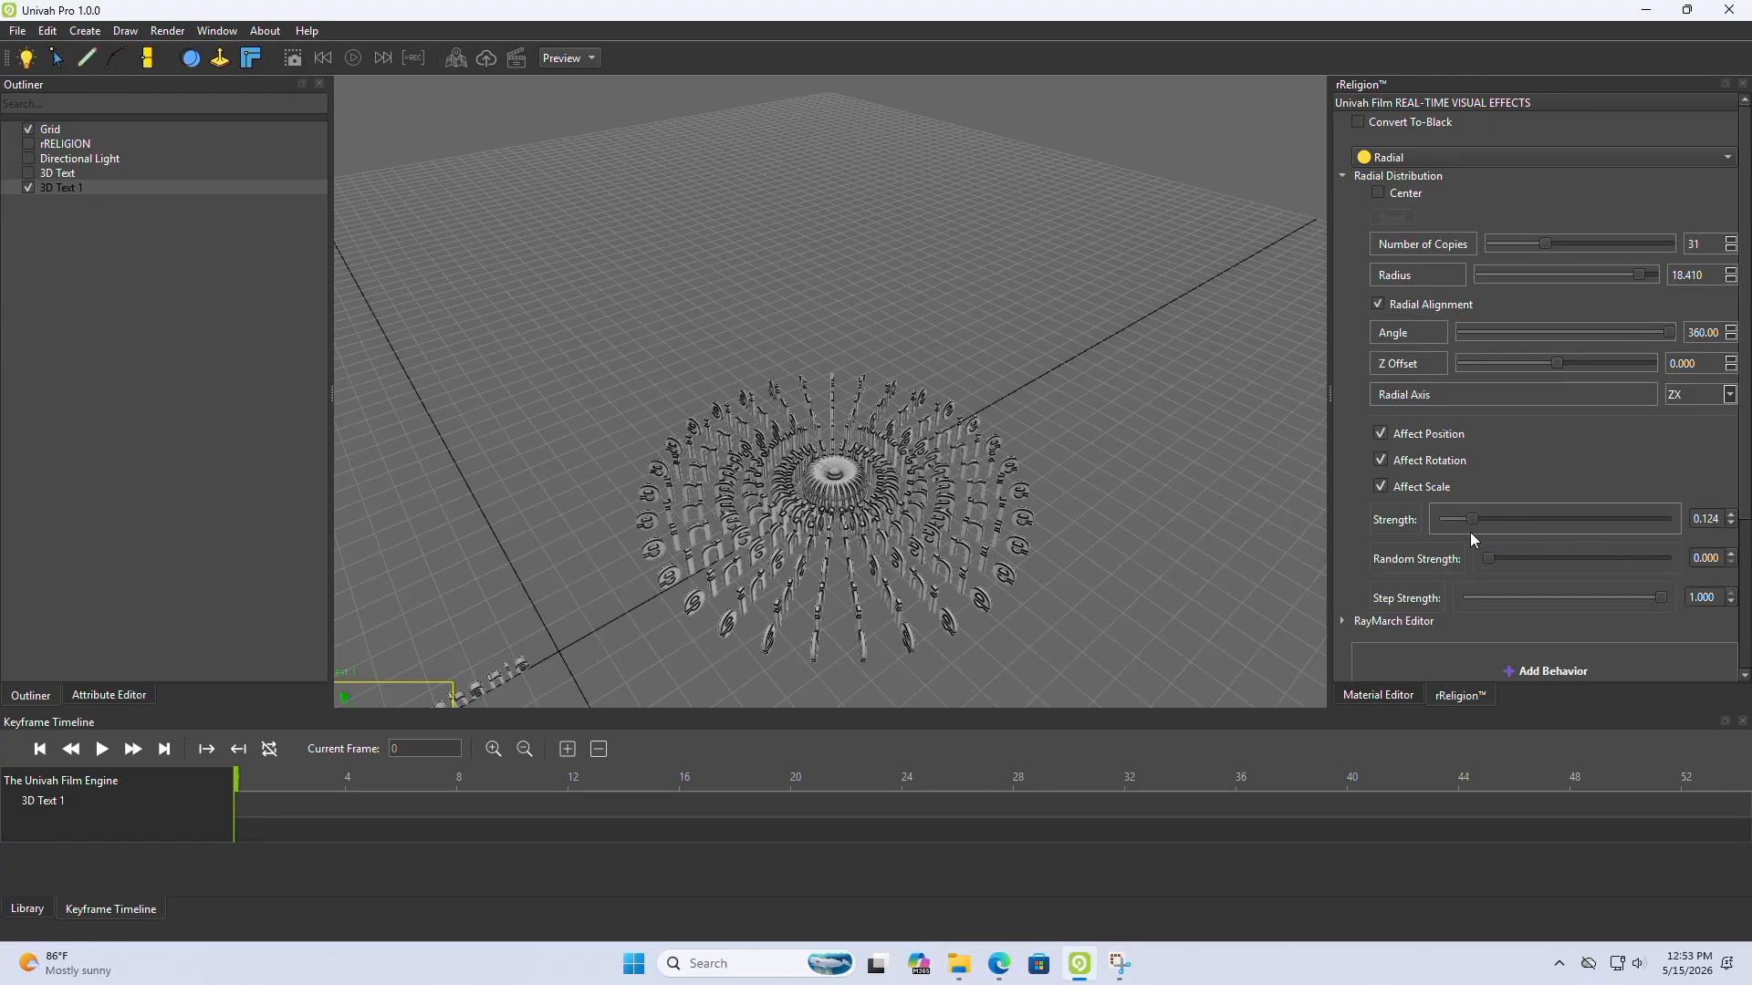
scroll(895, 440, up, 6)
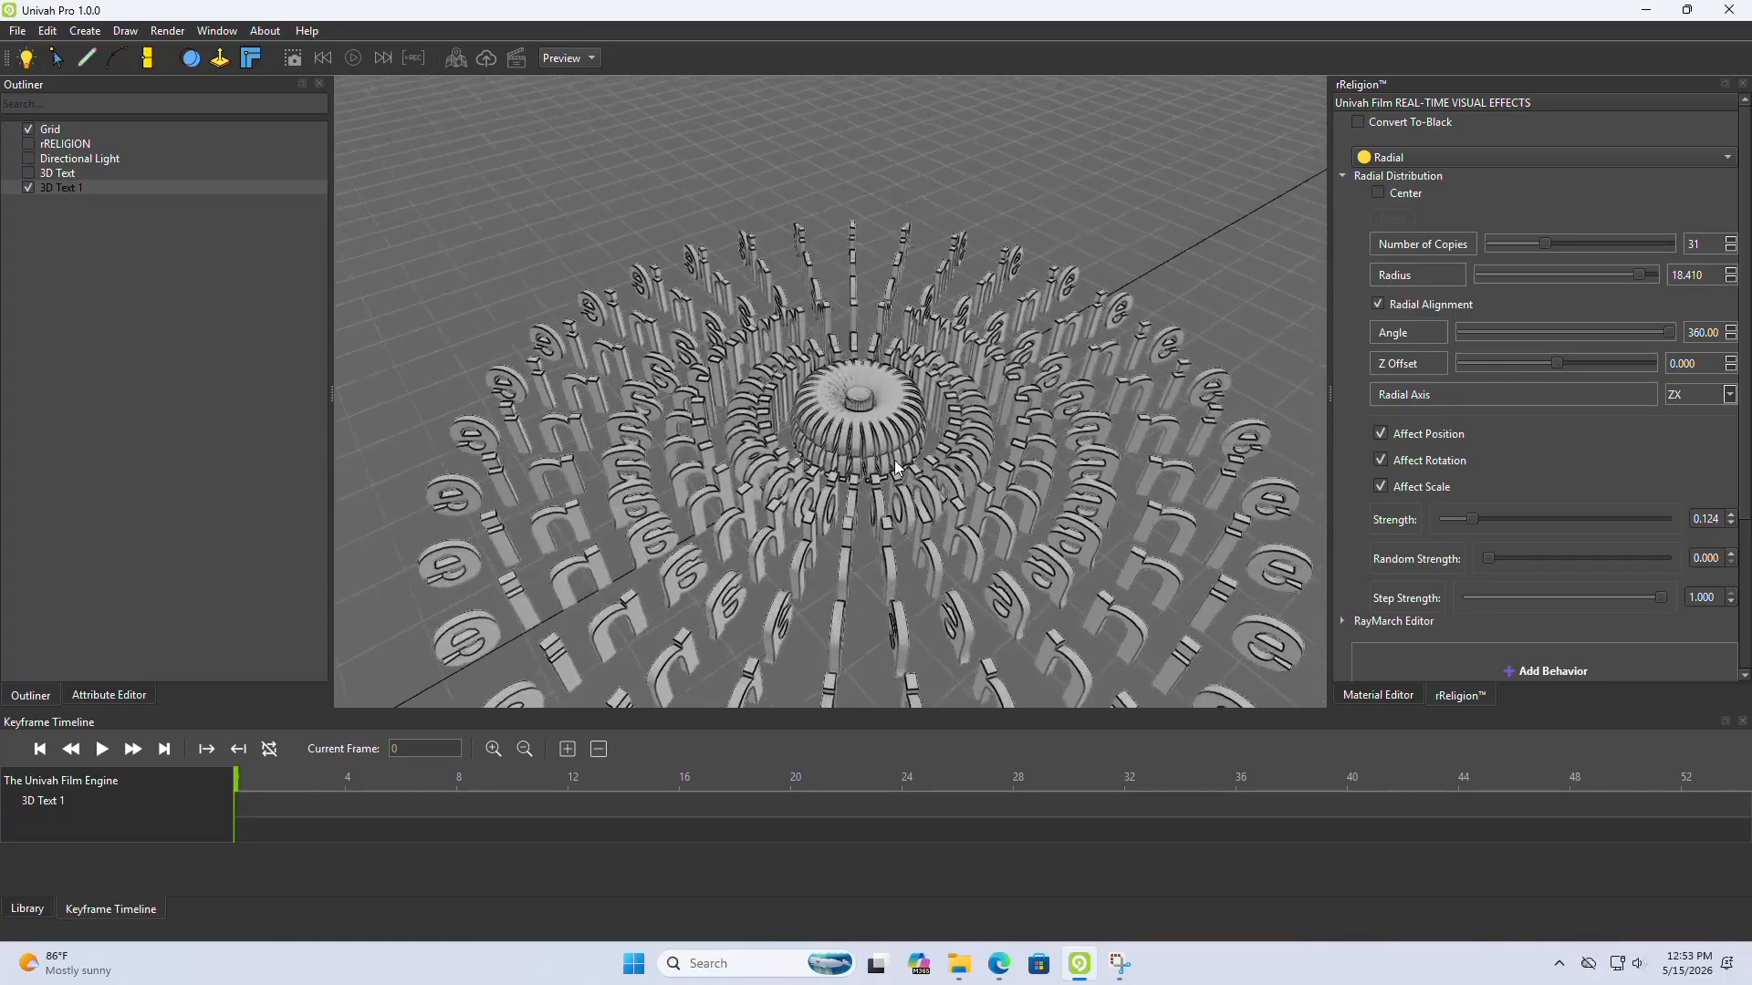
middle_drag(895, 468, 760, 472)
scroll(753, 463, down, 4)
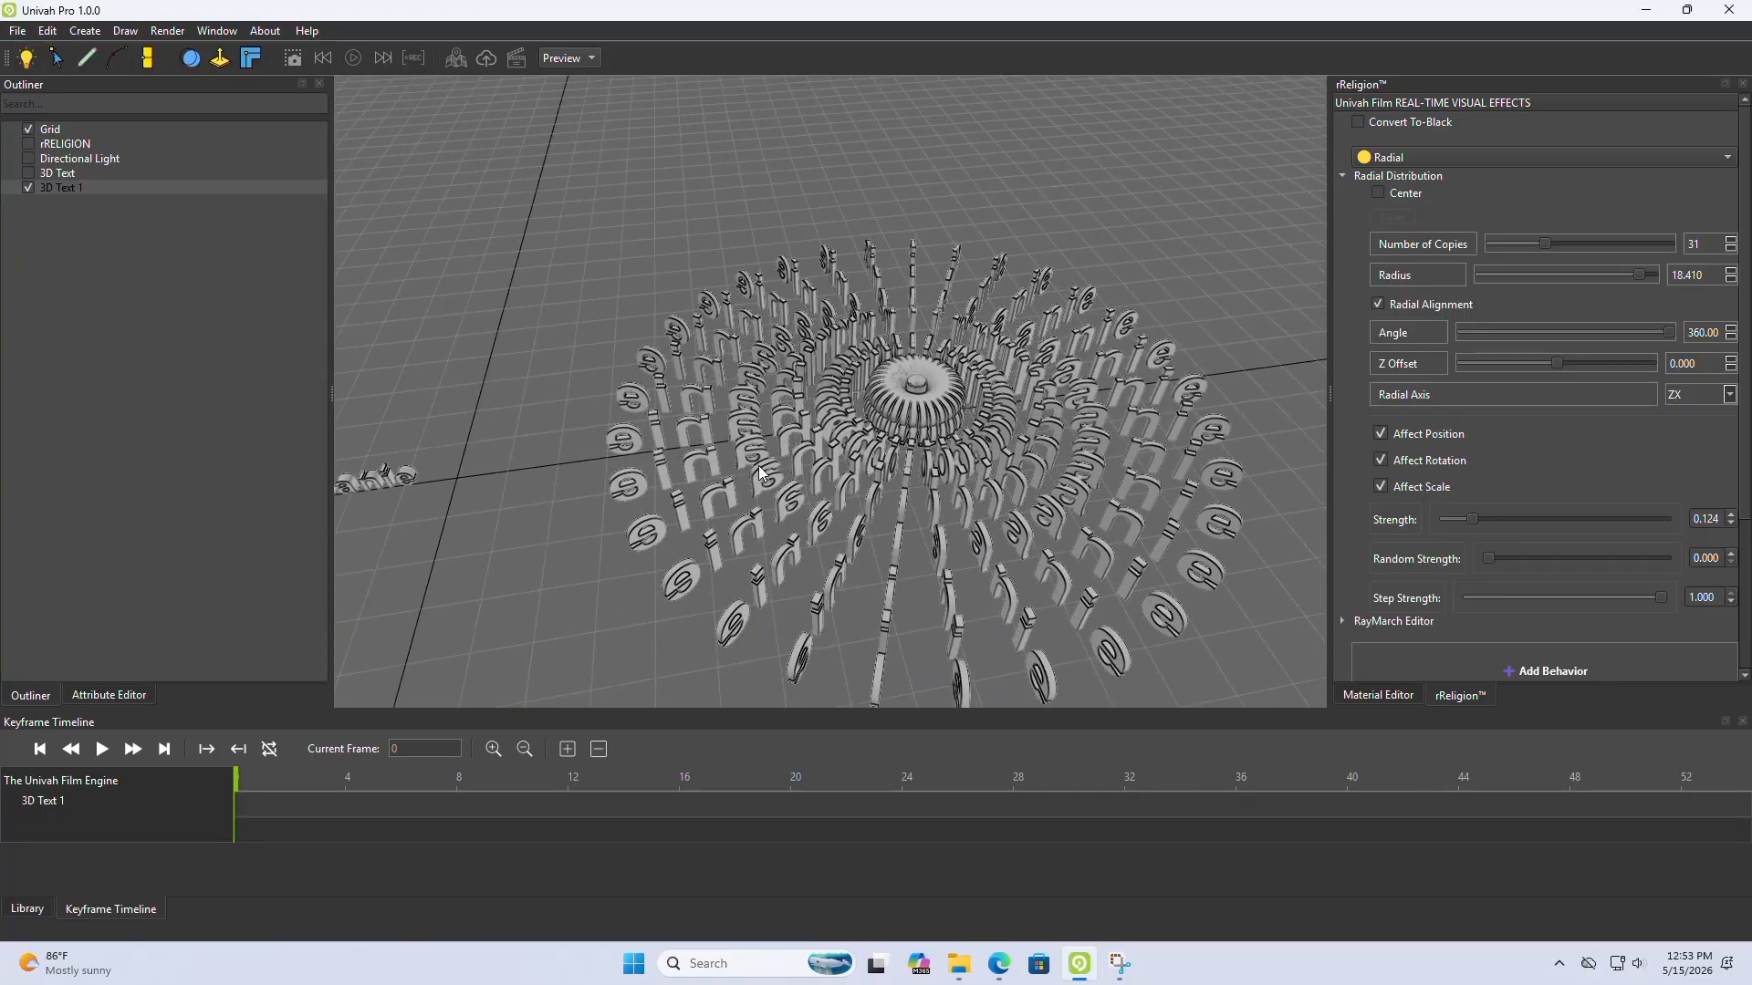
drag(1467, 522, 1609, 545)
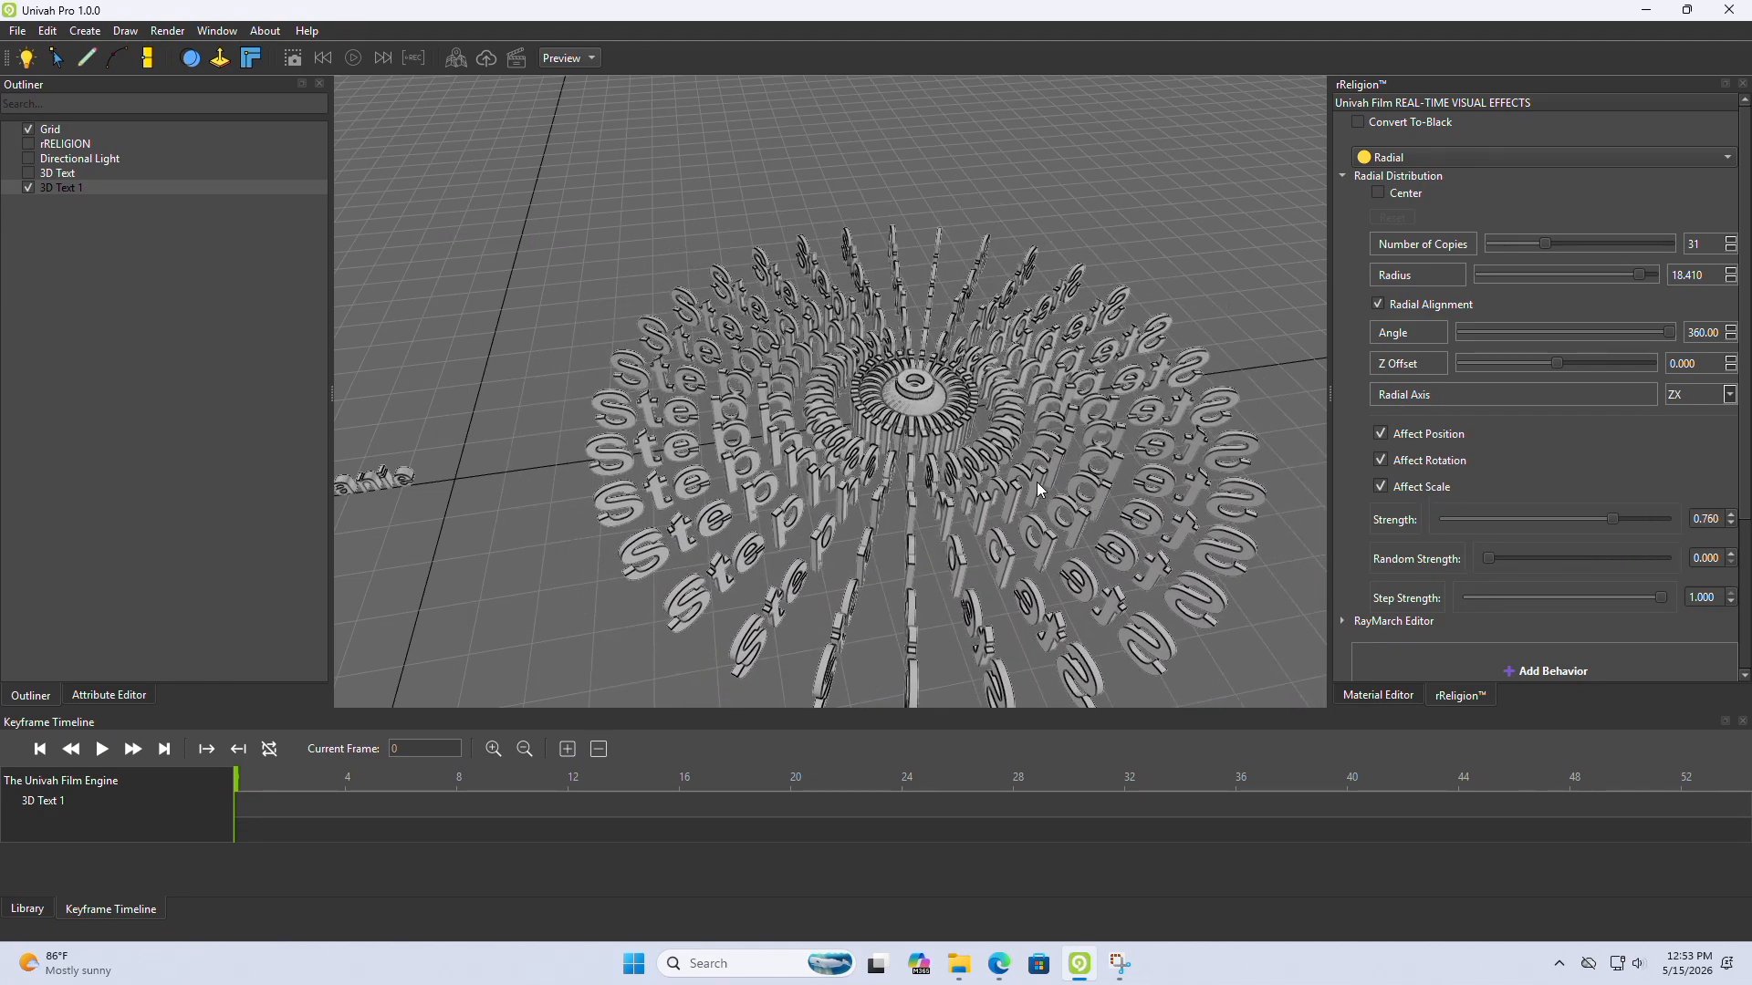
middle_drag(1038, 490, 1040, 160)
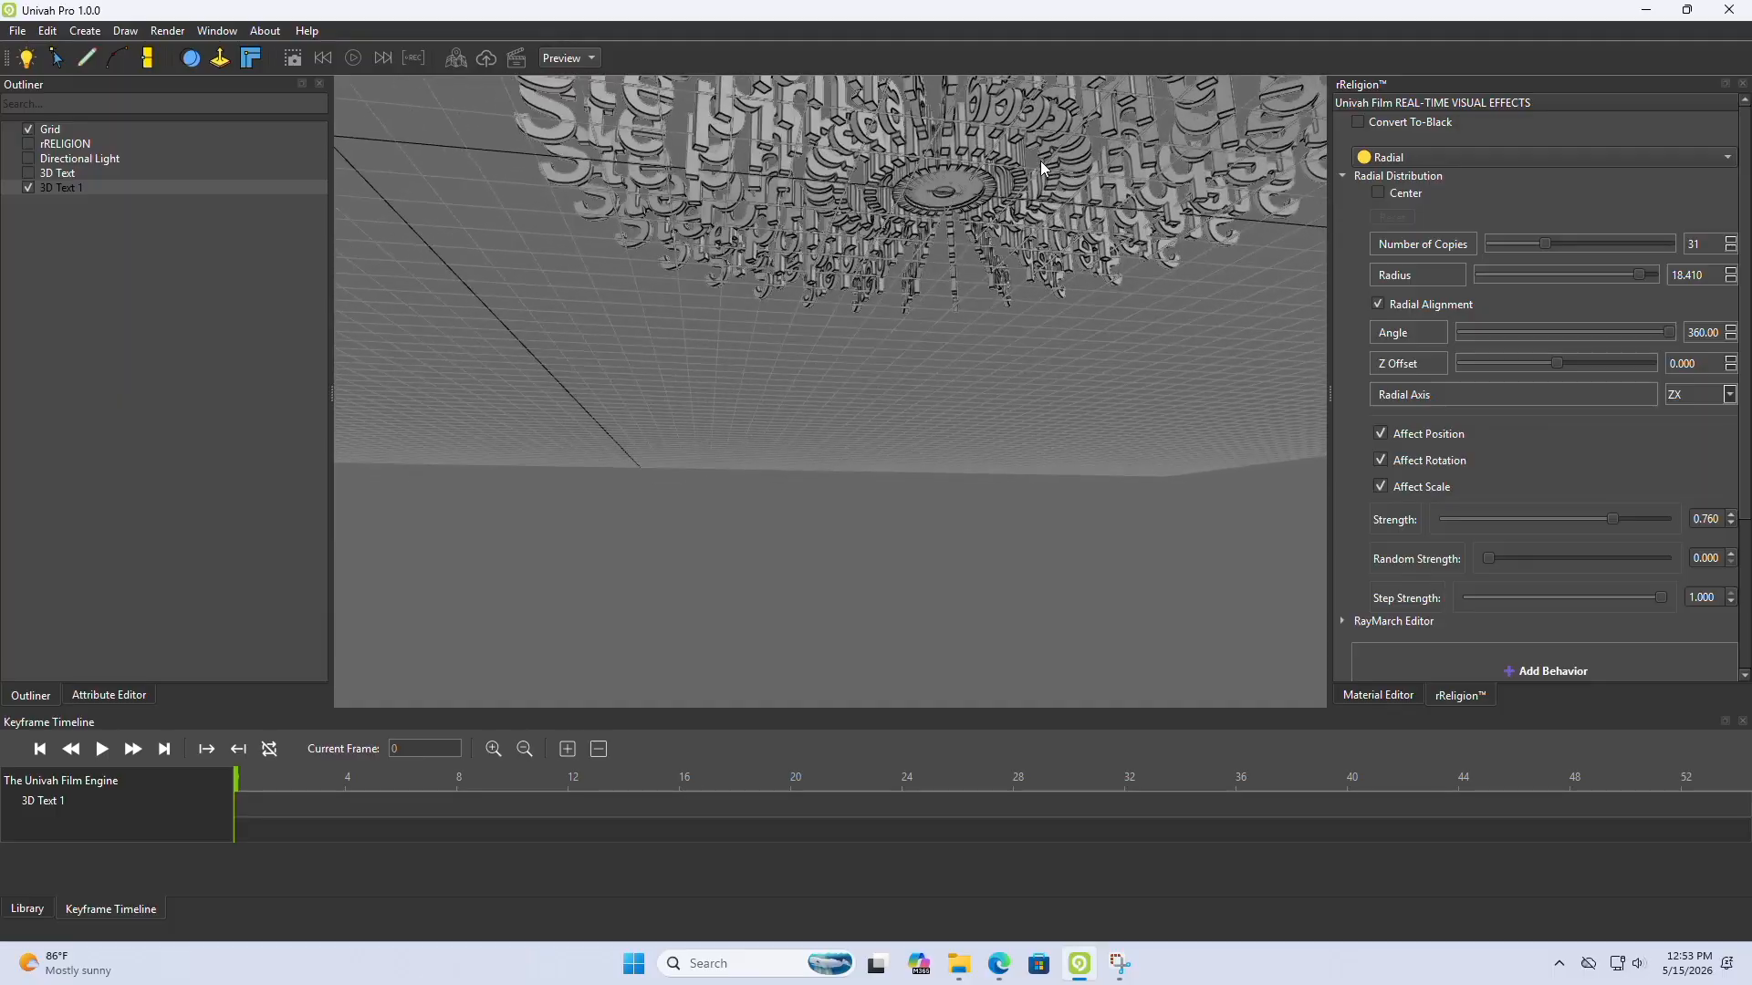
Step: Set the radial distribution's Strength to 0.285 and view the ring of text copies up close and from a distance
scroll(1040, 161, up, 10)
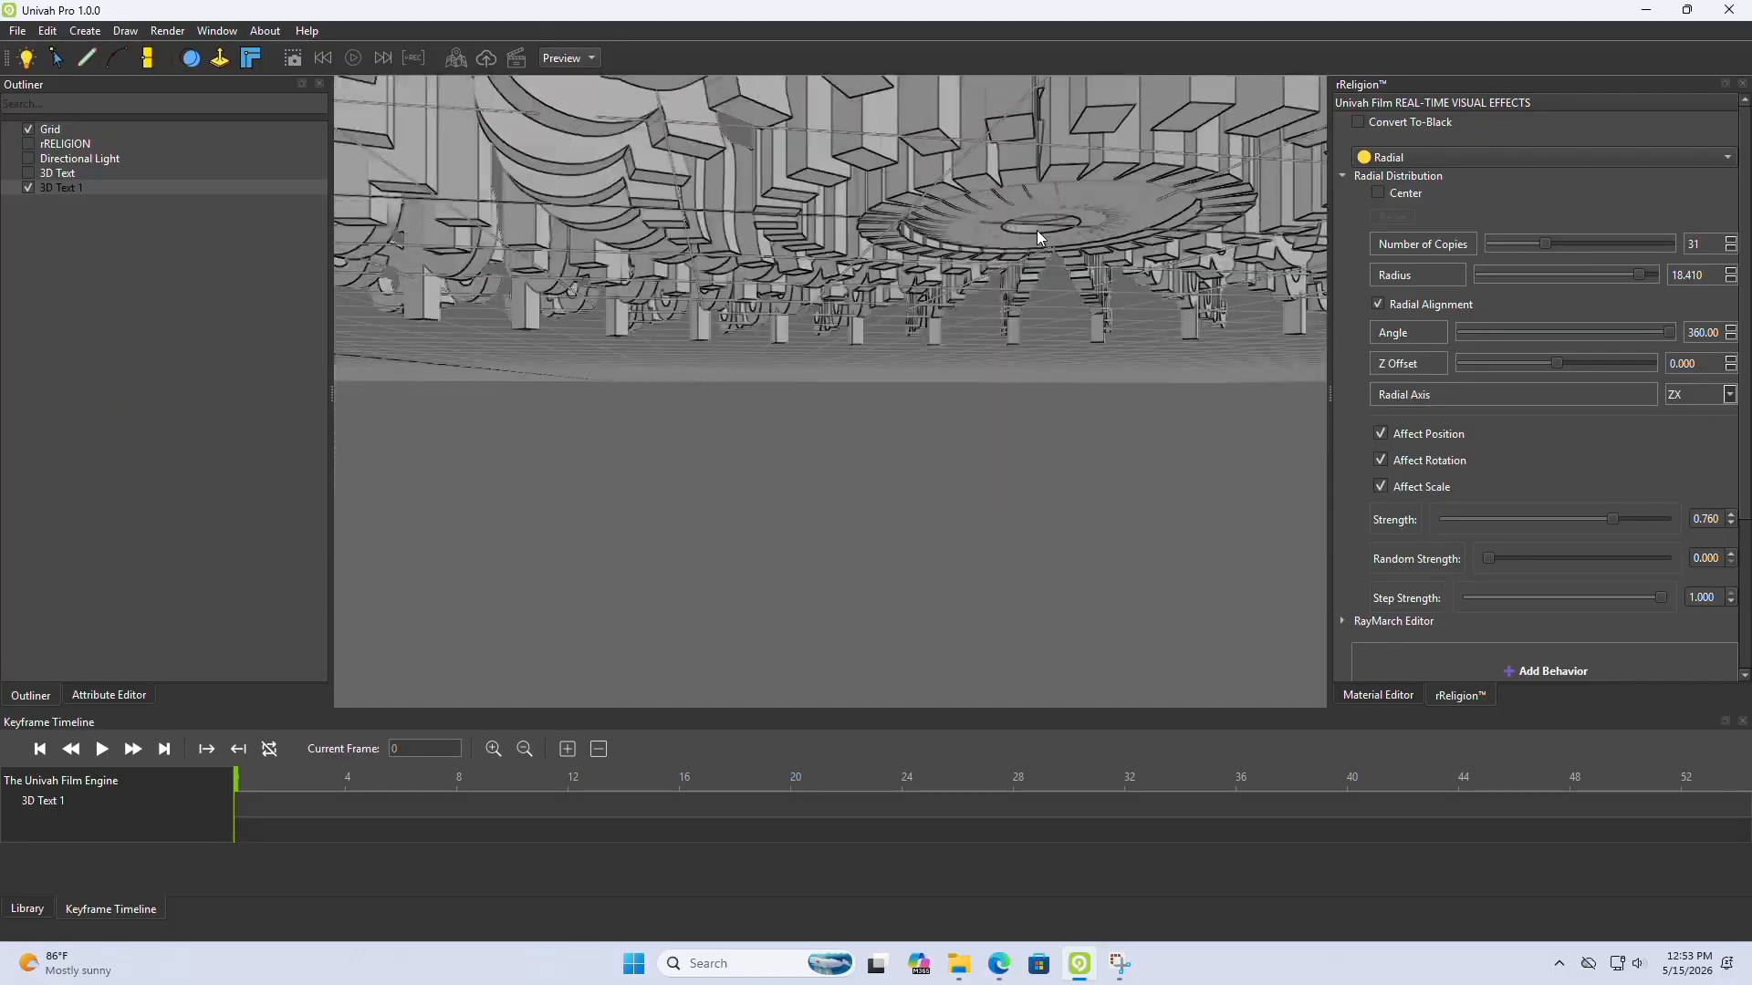
middle_drag(1037, 230, 1033, 392)
scroll(1033, 392, down, 10)
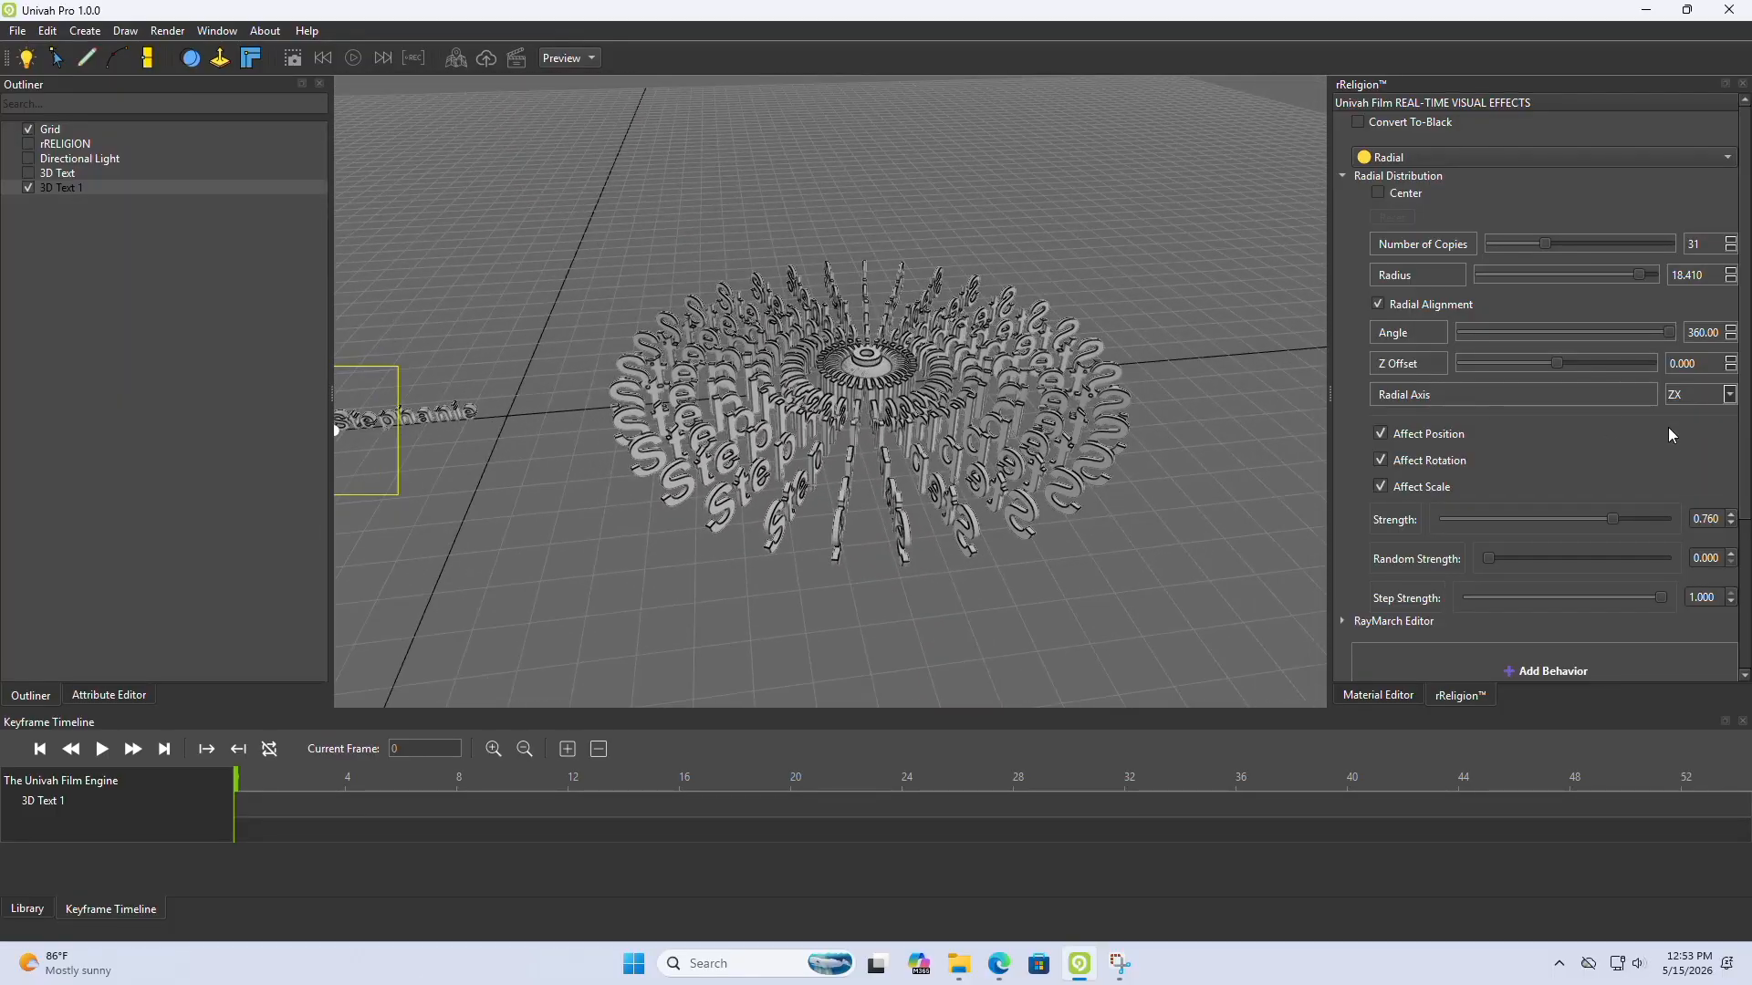
drag(1489, 558, 1453, 573)
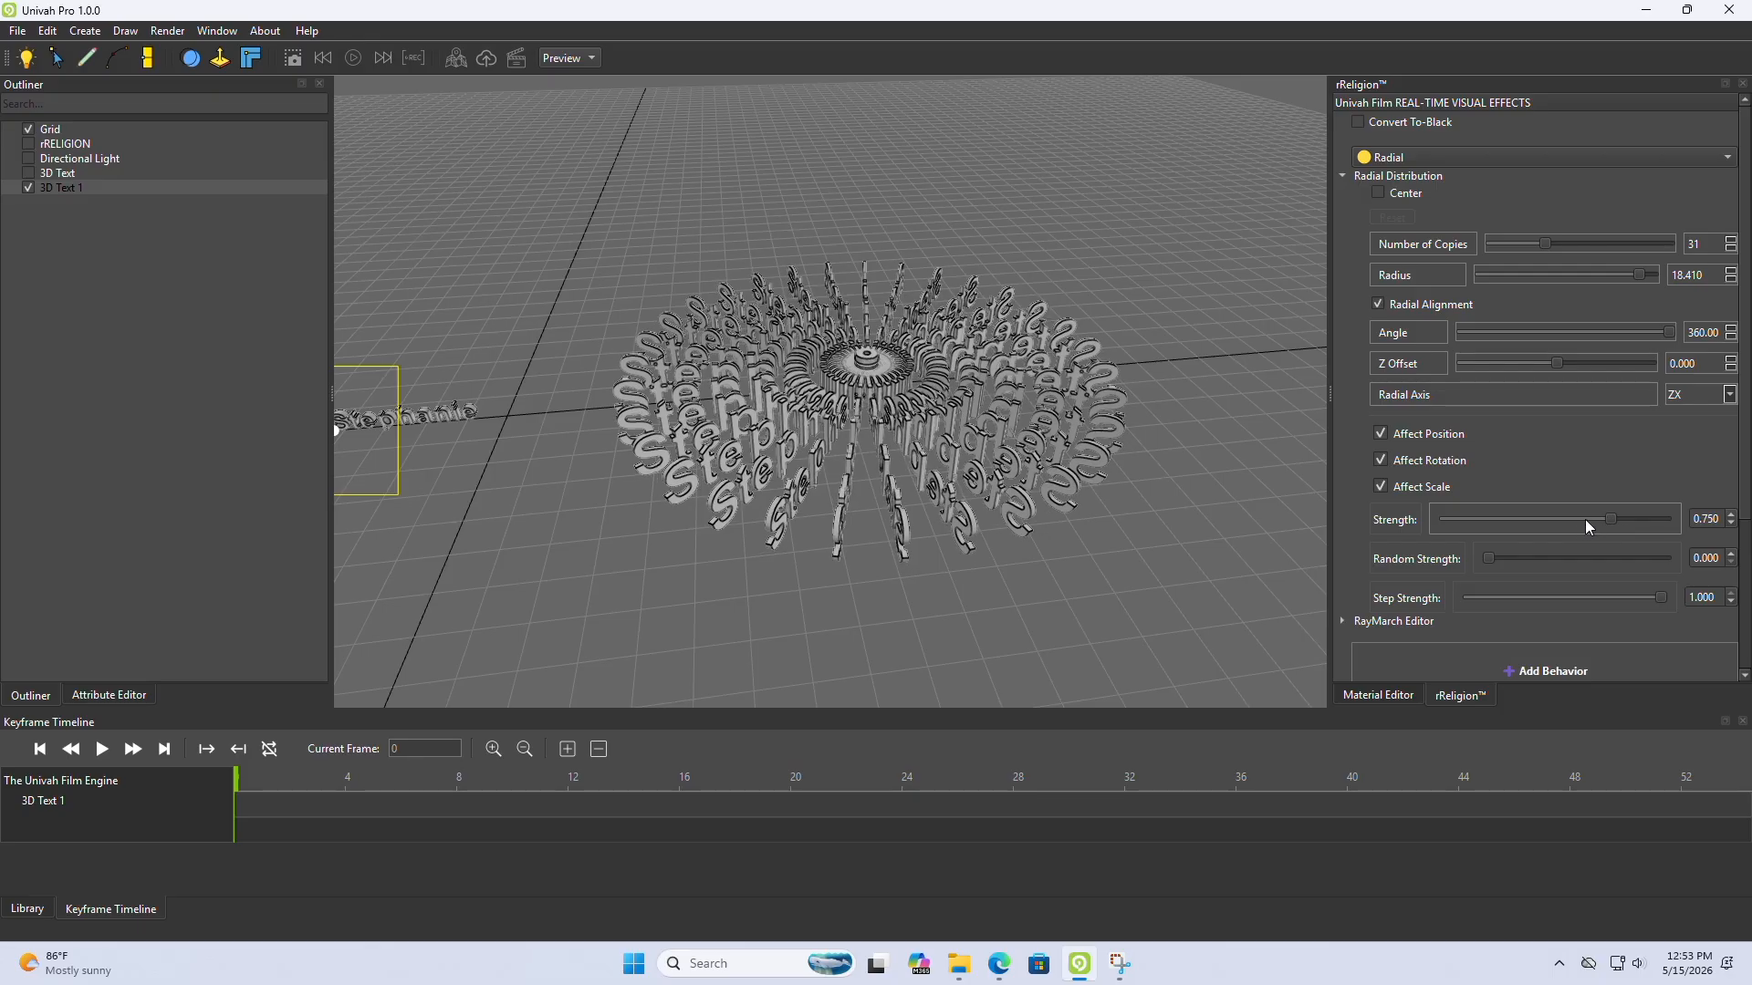
drag(1601, 516, 1502, 520)
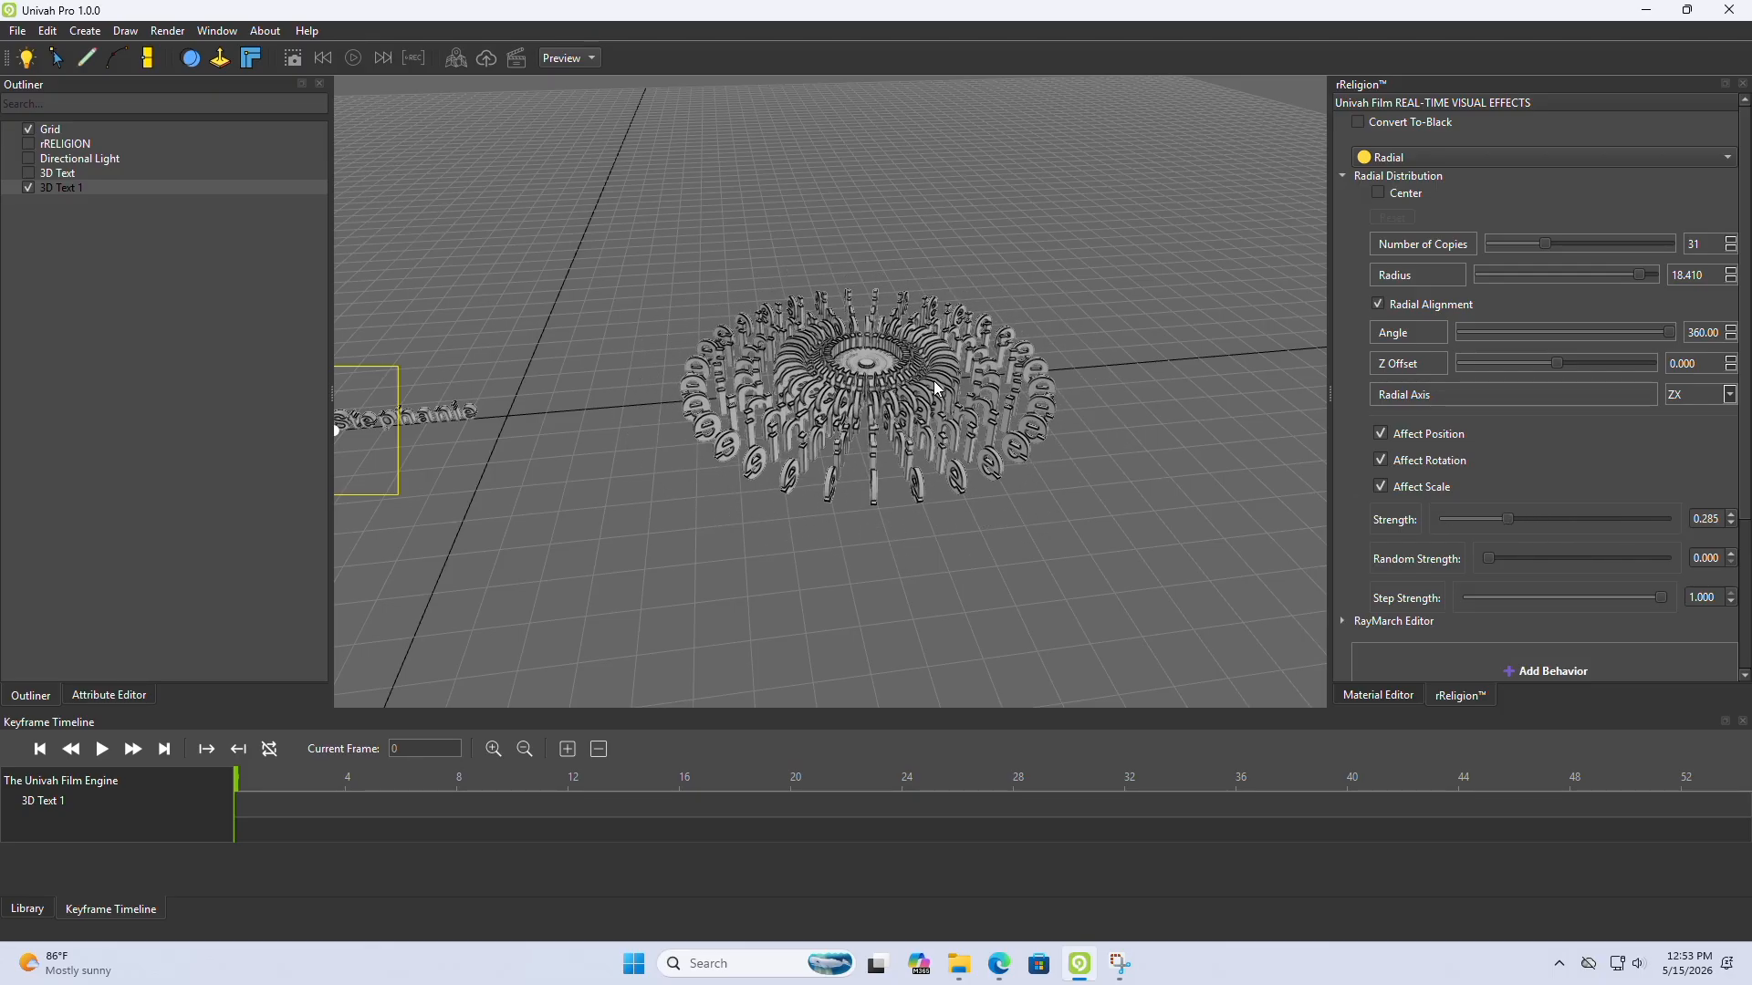
scroll(807, 383, up, 6)
scroll(810, 391, down, 8)
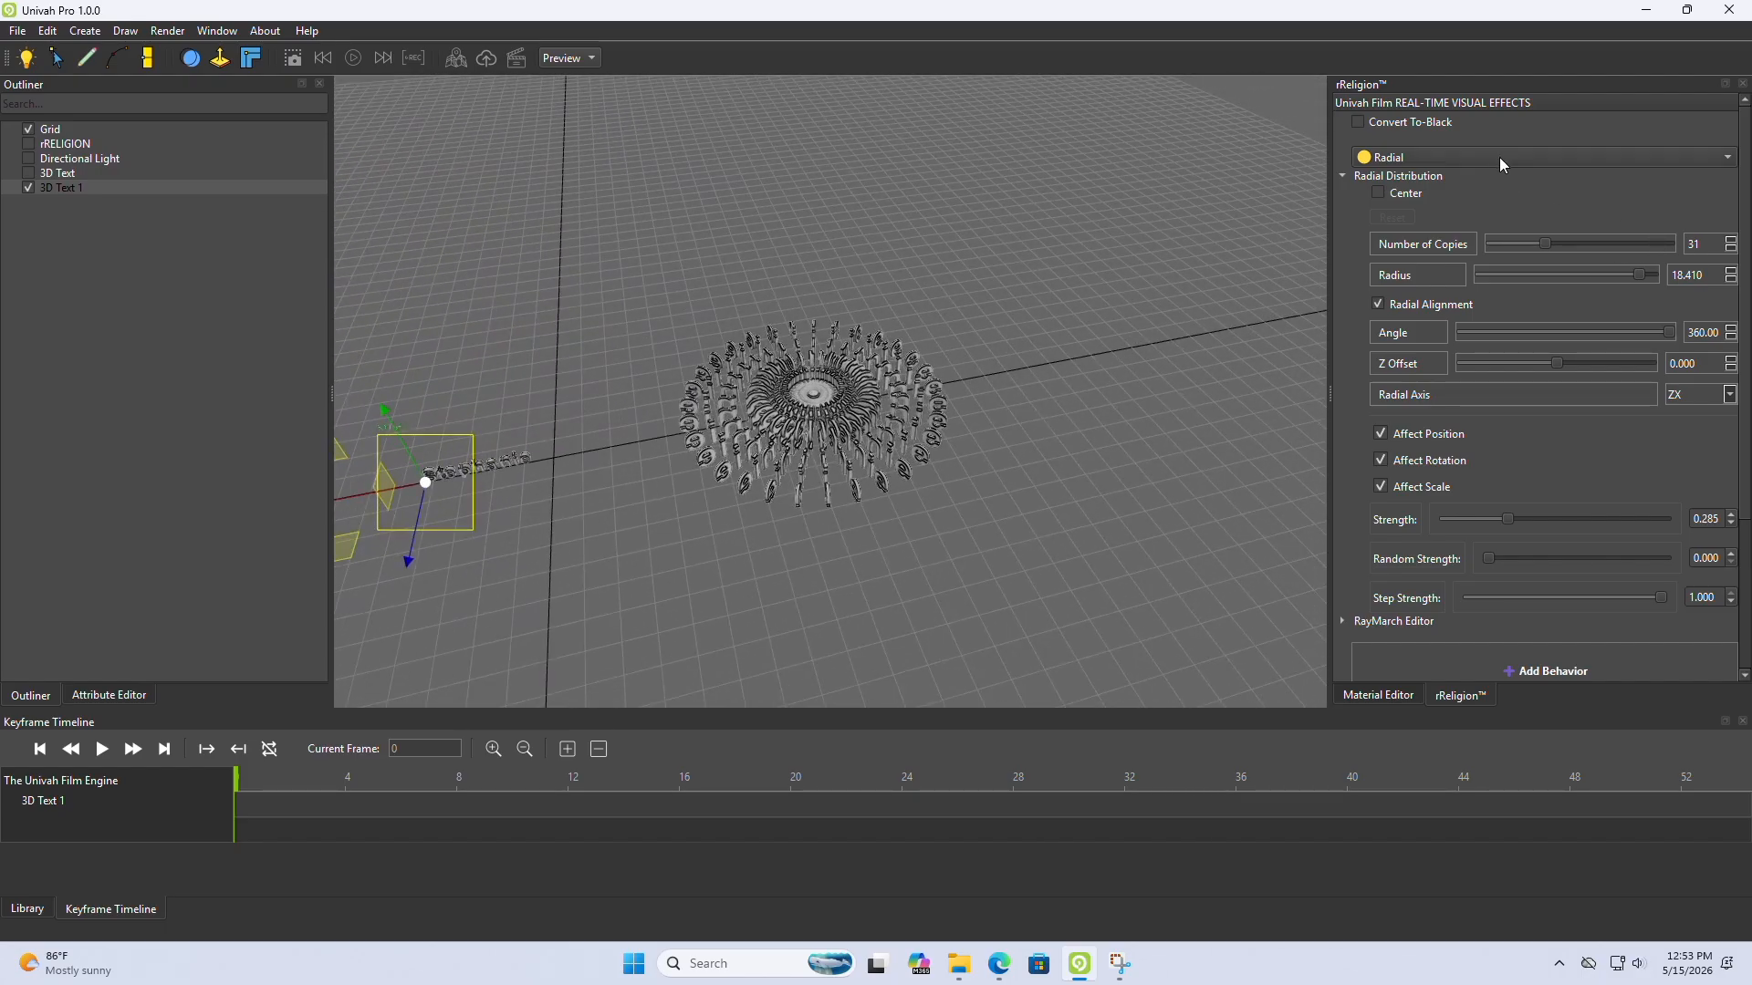
Step: Switch the distribution type to Spherical, set Number of Copies to 100, and view the text sphere from several angles
click(1501, 160)
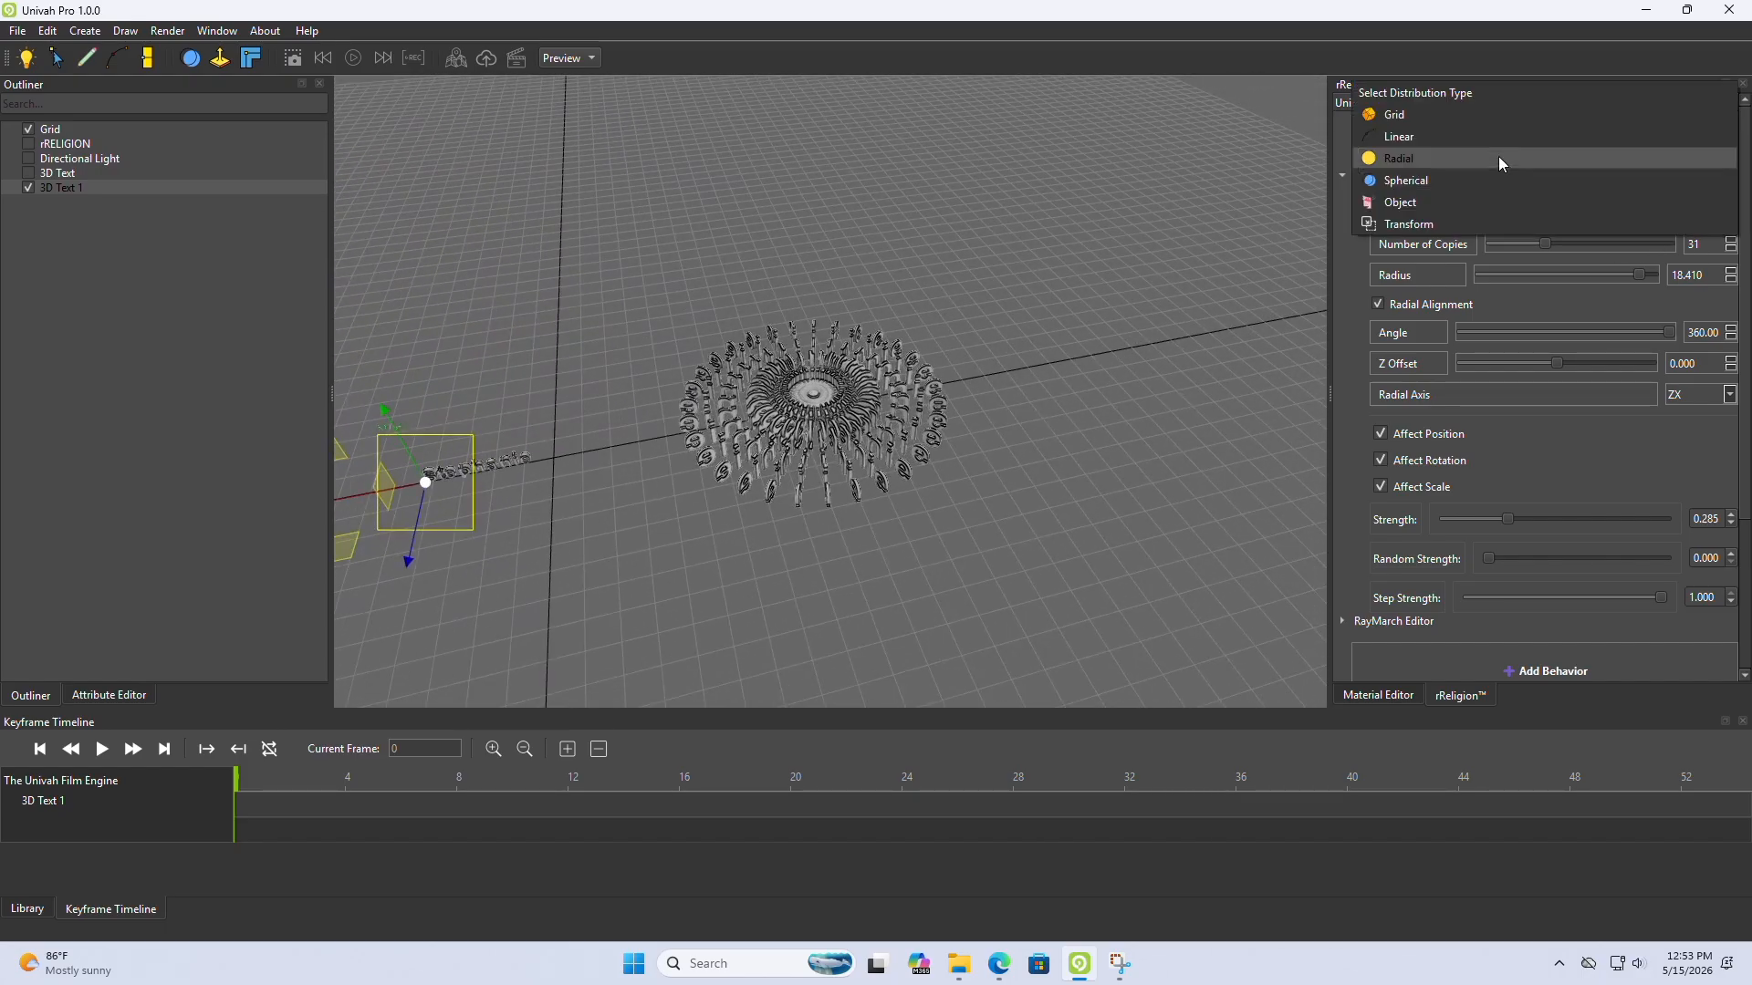
click(1428, 183)
drag(1510, 247, 1675, 246)
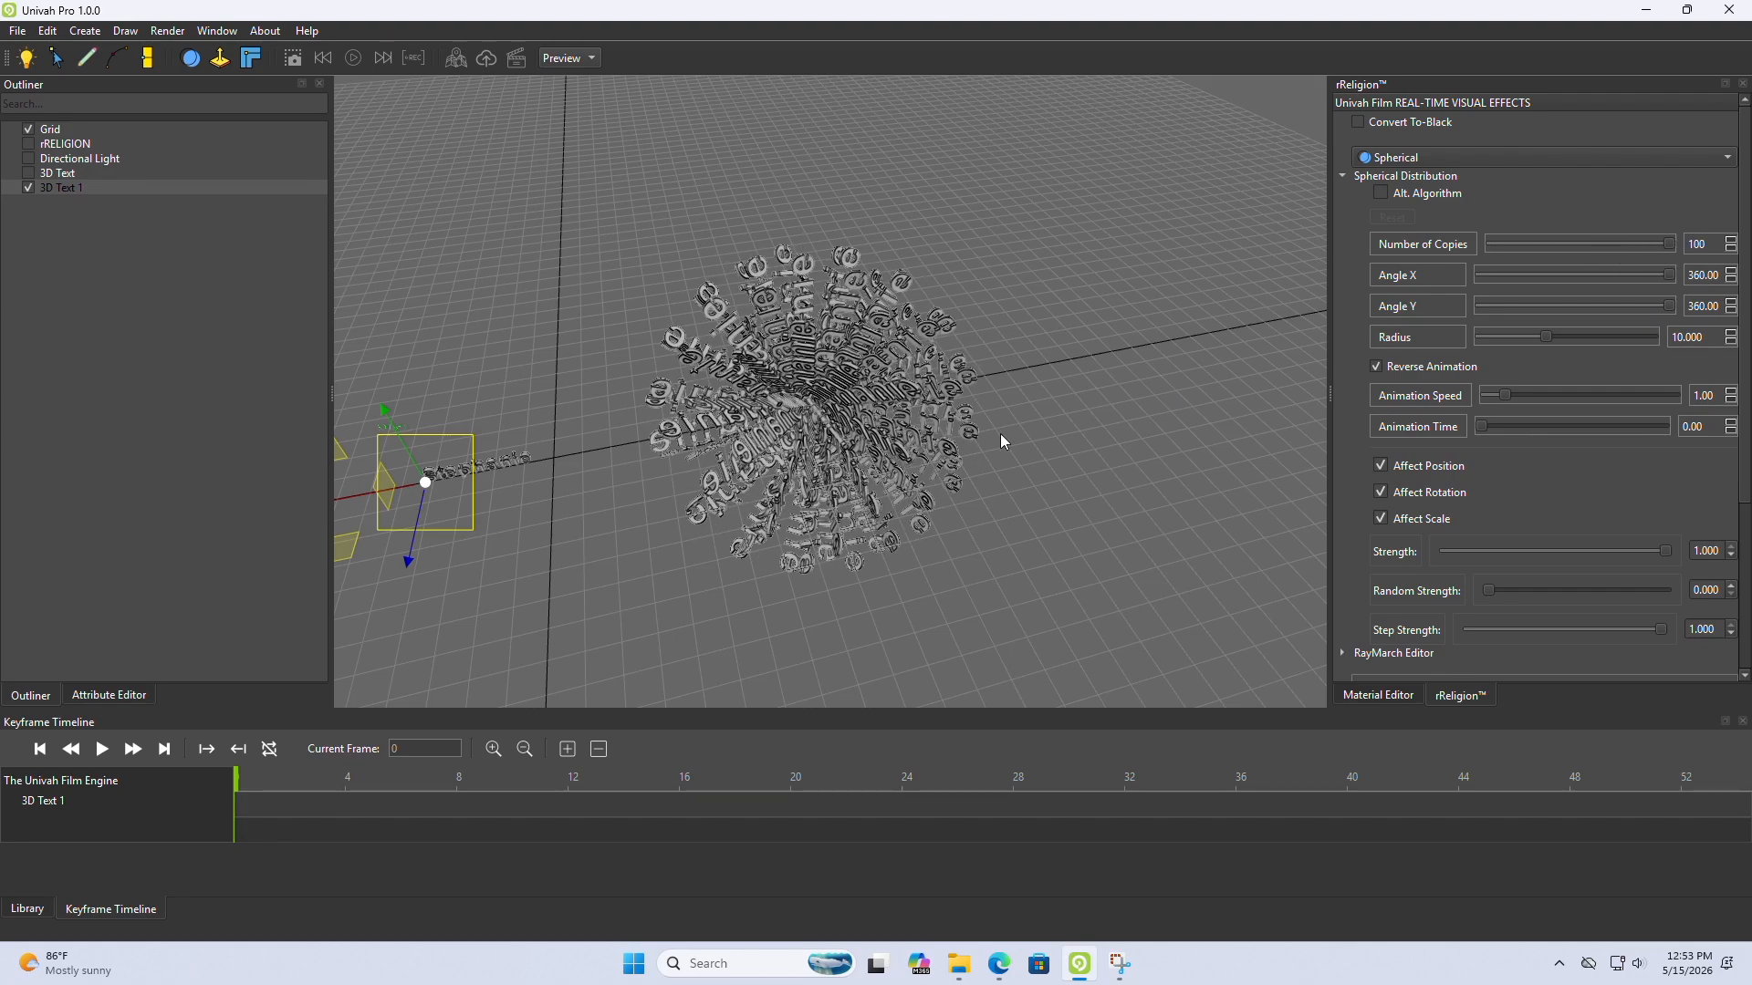
alt+drag(982, 432, 1015, 430)
alt+right_drag(1015, 429, 1085, 372)
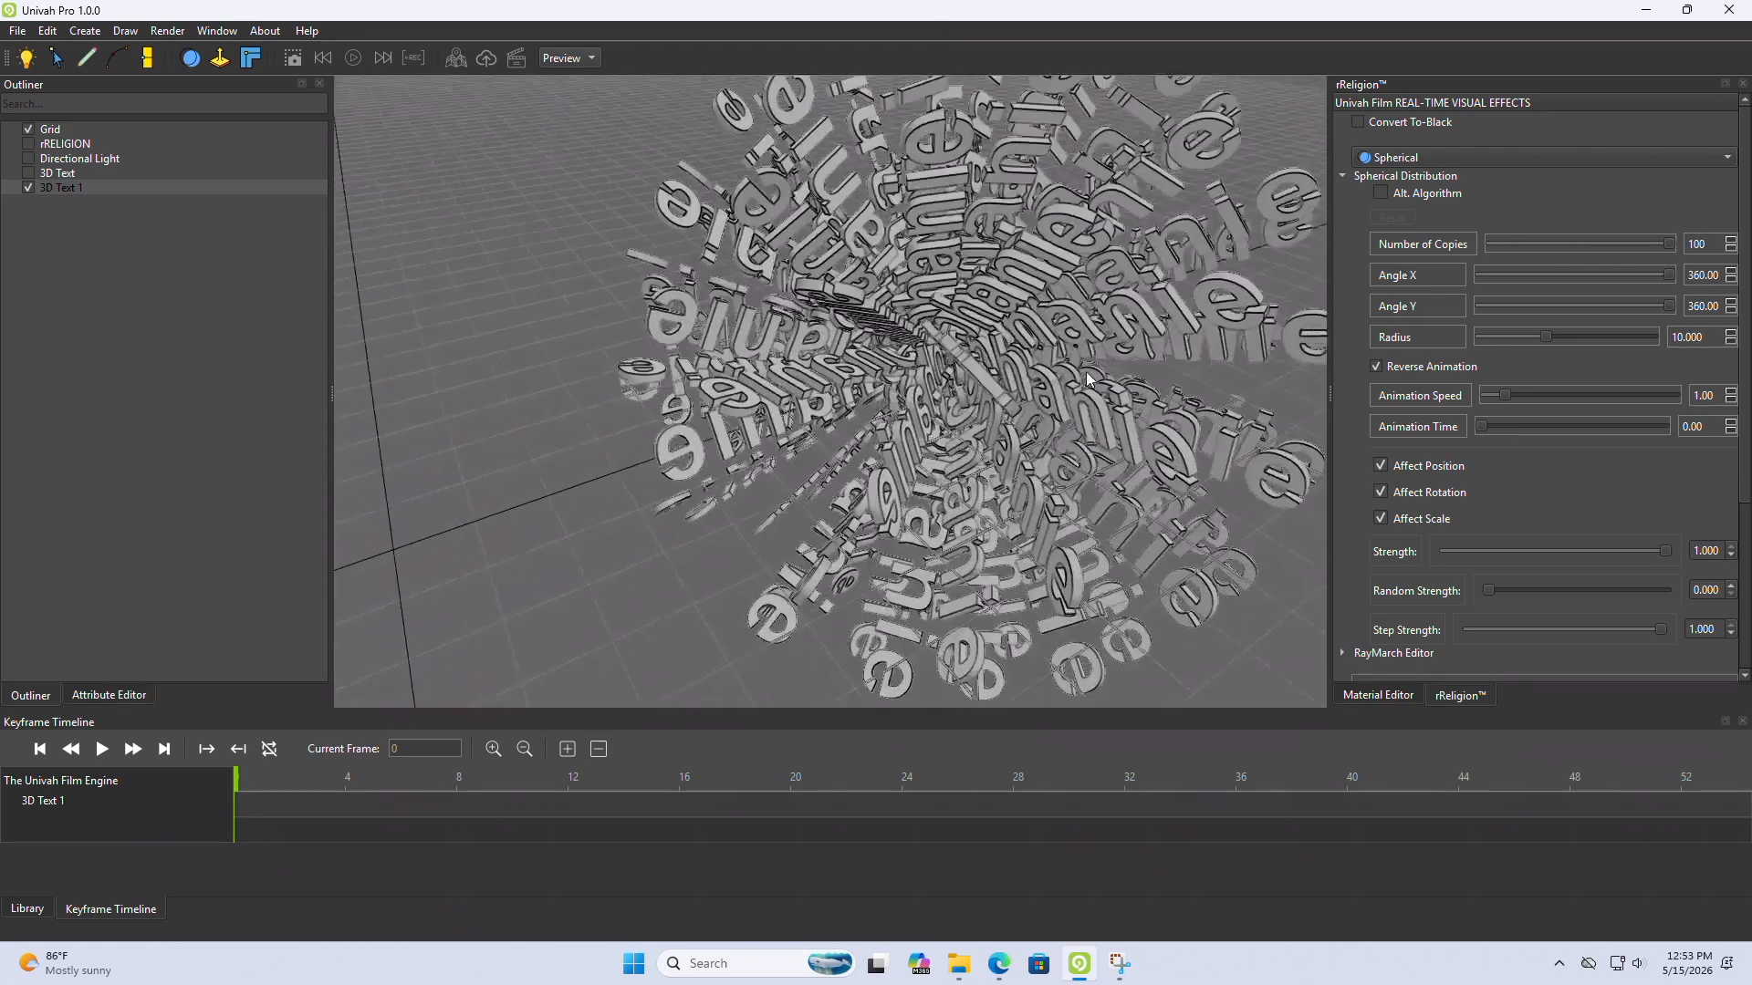
alt+drag(1086, 372, 1086, 299)
alt+right_drag(1085, 299, 1047, 345)
alt+drag(1046, 345, 1031, 343)
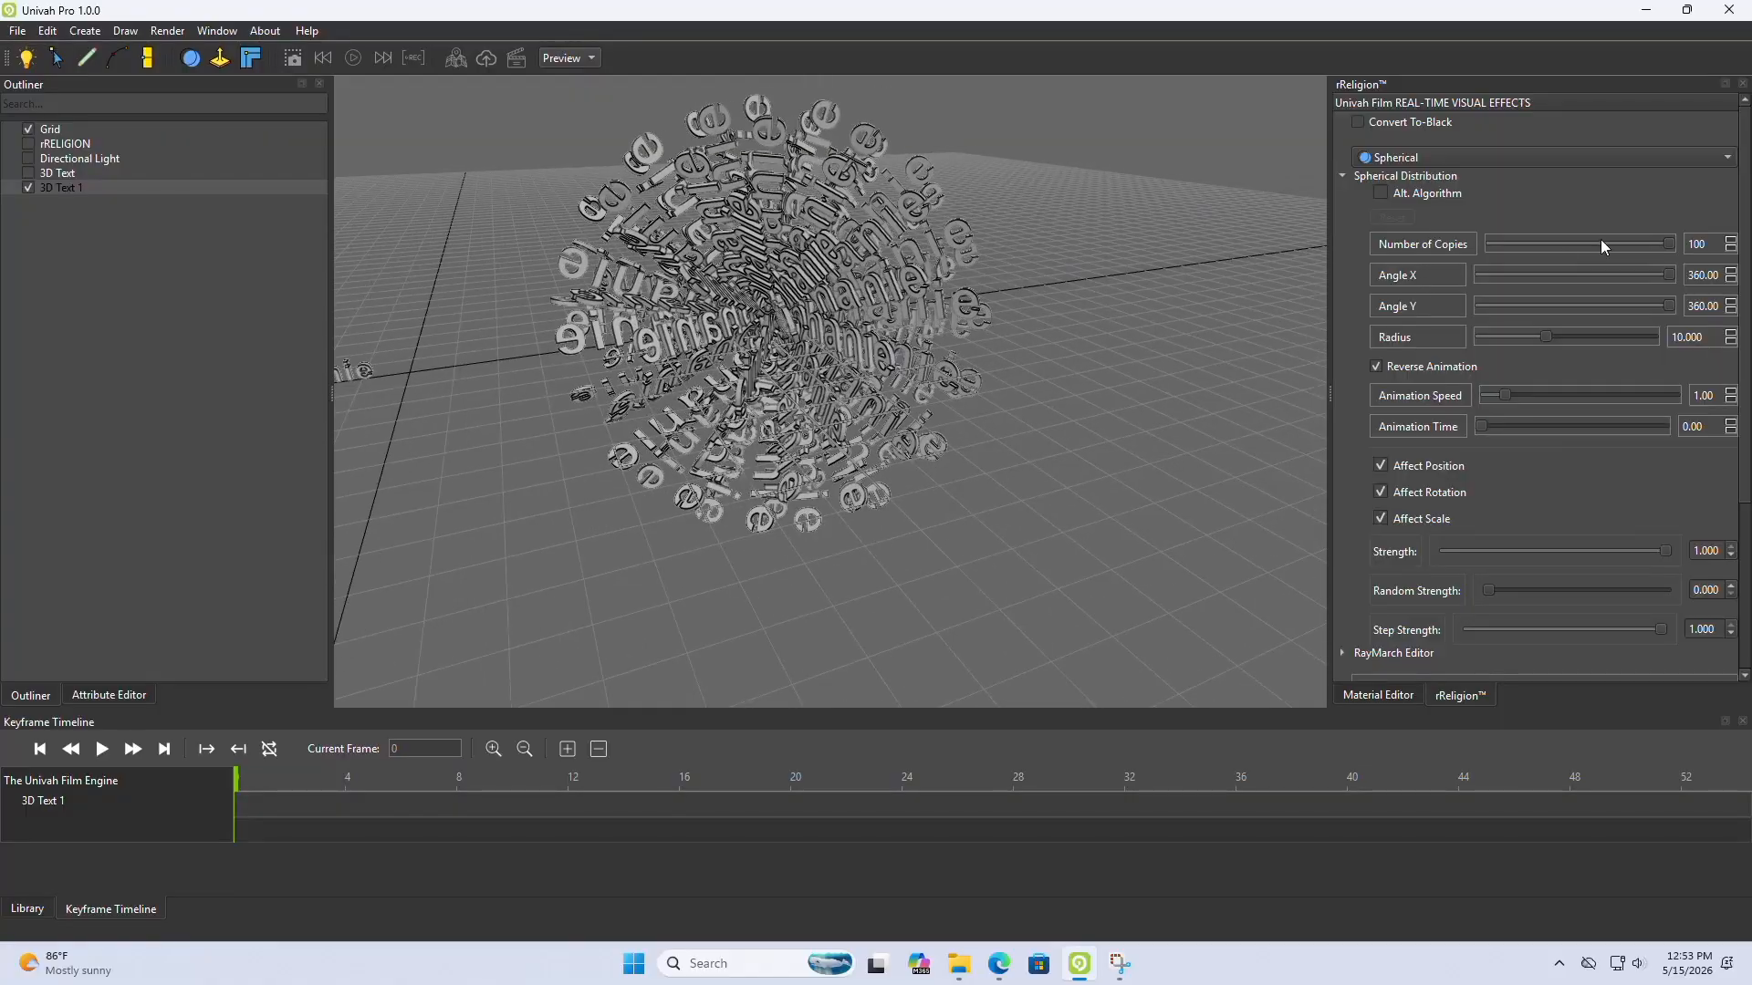